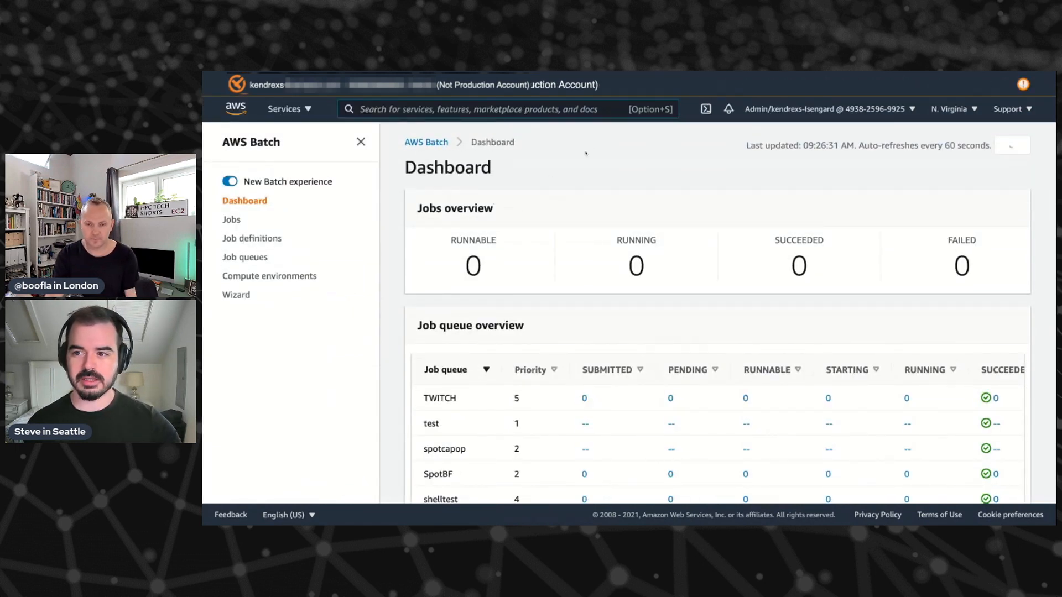
# Examine the Batch dashboard's jobs overview, job queue overview and compute environment overview.
pyautogui.scroll(-1, 585, 154)
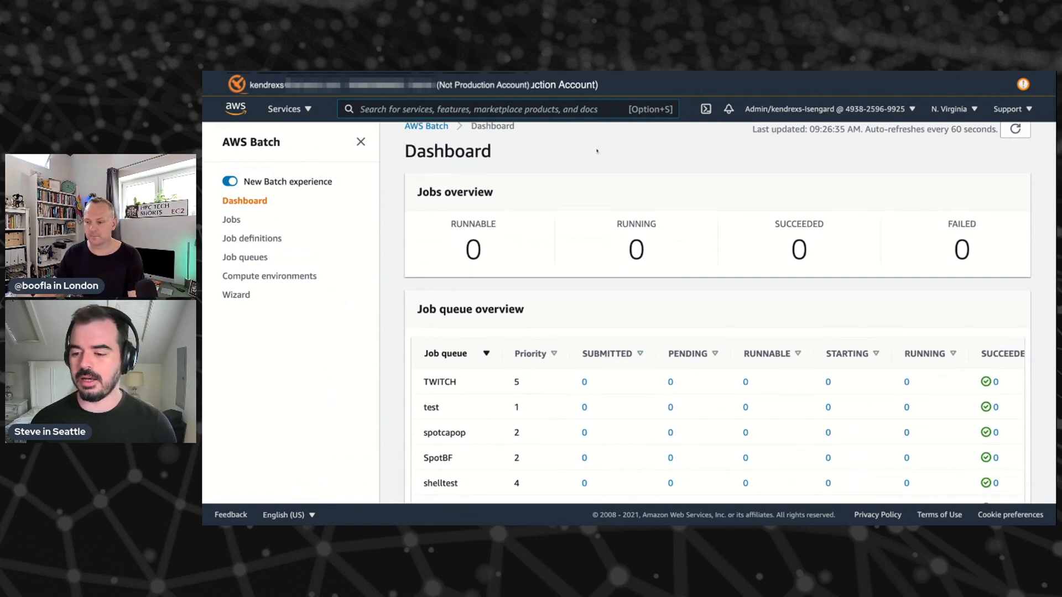
pyautogui.scroll(-1, 589, 157)
pyautogui.scroll(-1, 591, 158)
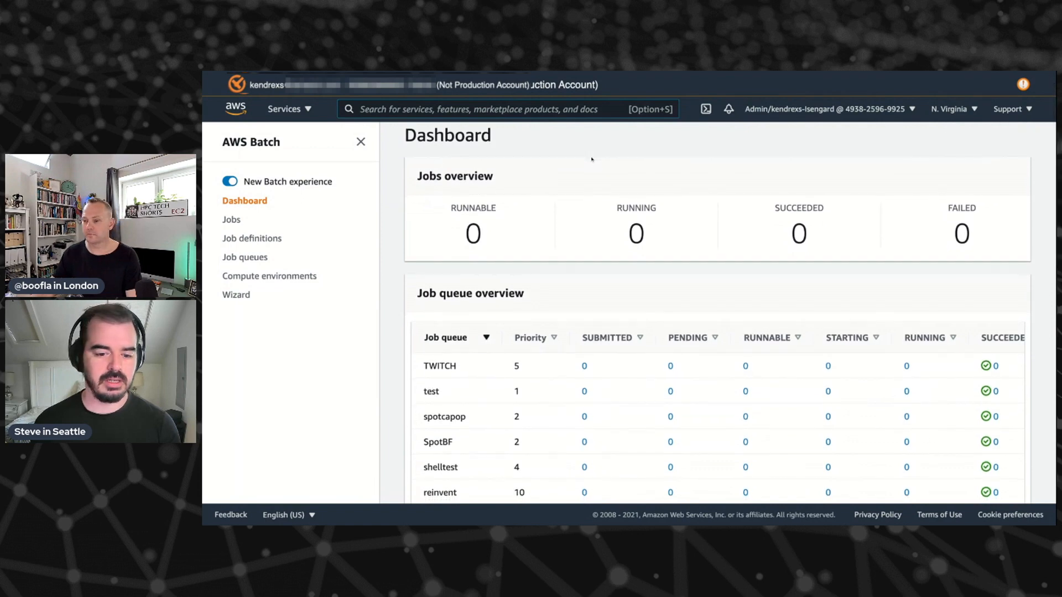
pyautogui.scroll(-3, 591, 159)
pyautogui.scroll(-2, 589, 166)
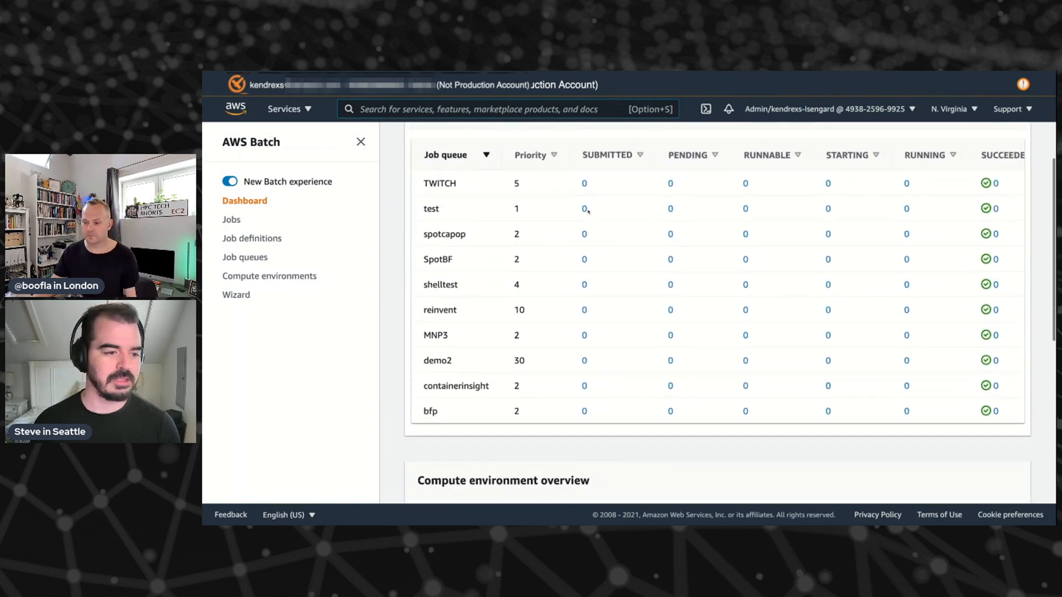
pyautogui.scroll(5, 582, 210)
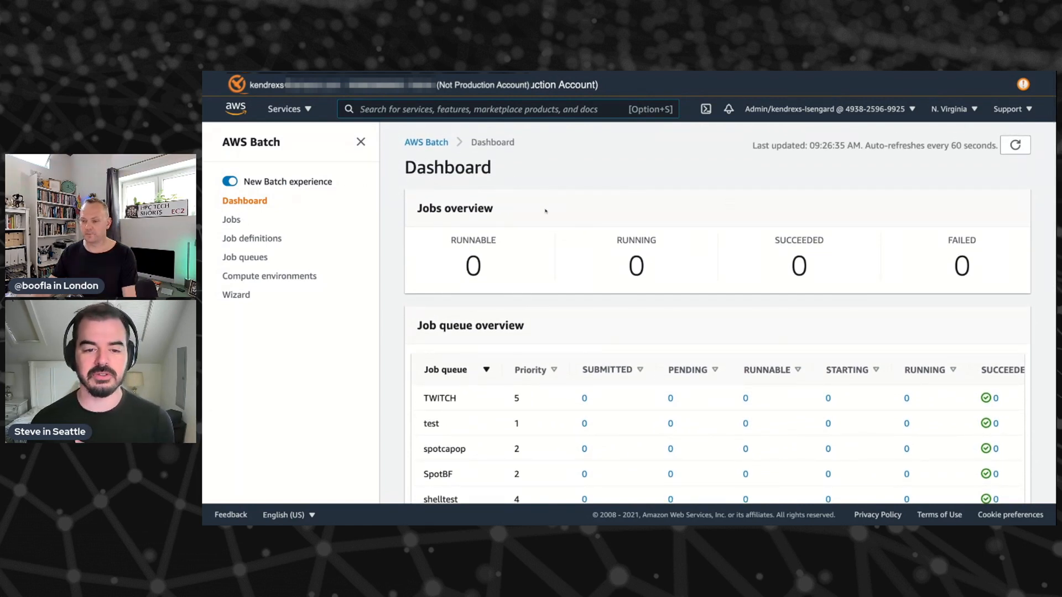
pyautogui.scroll(-5, 585, 254)
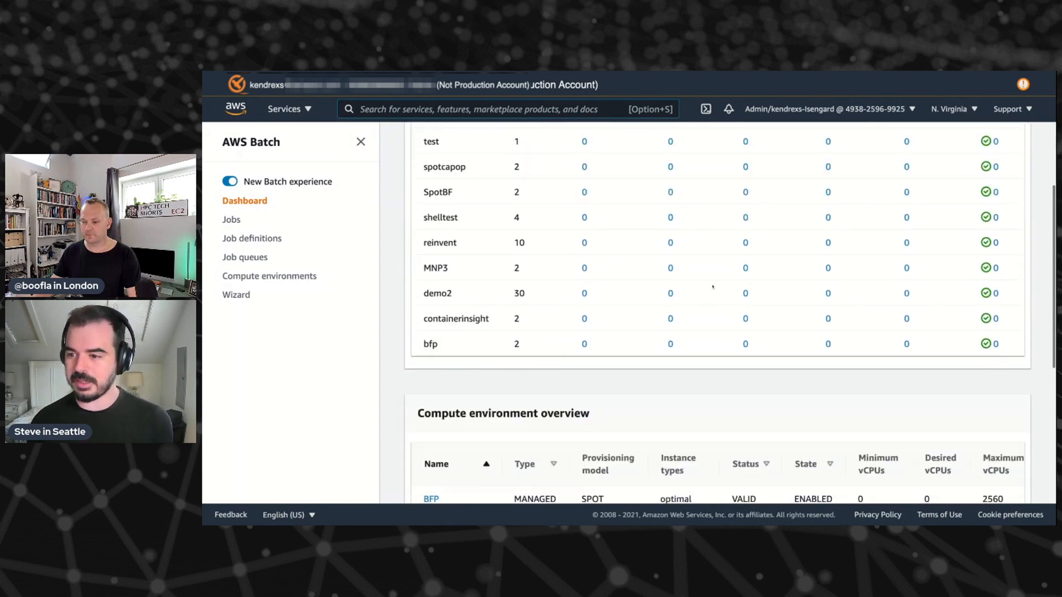
pyautogui.scroll(4, 784, 360)
pyautogui.scroll(-5, 784, 303)
pyautogui.scroll(-5, 786, 303)
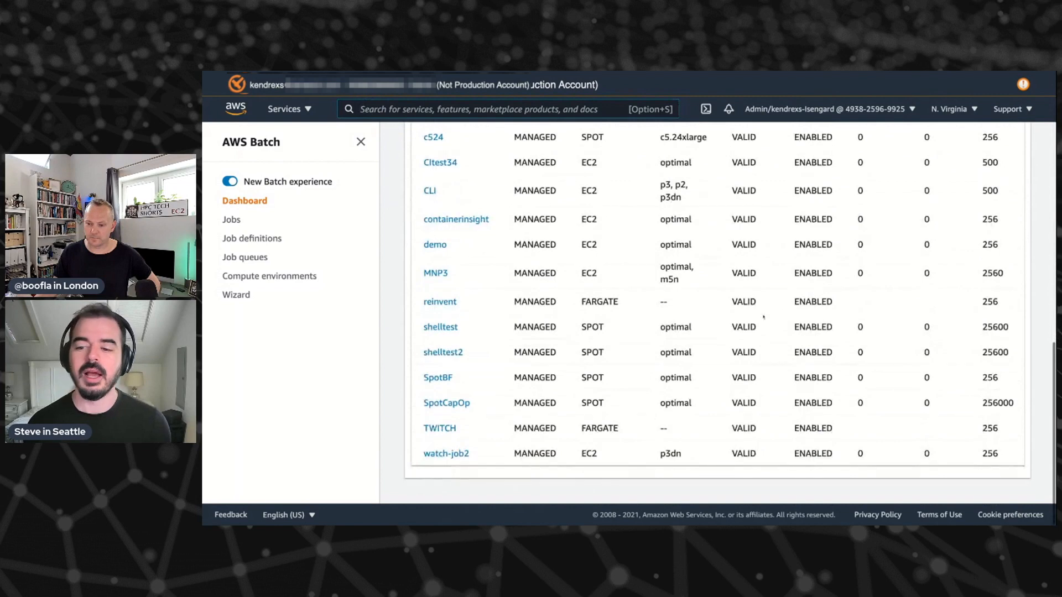
pyautogui.scroll(10, 764, 317)
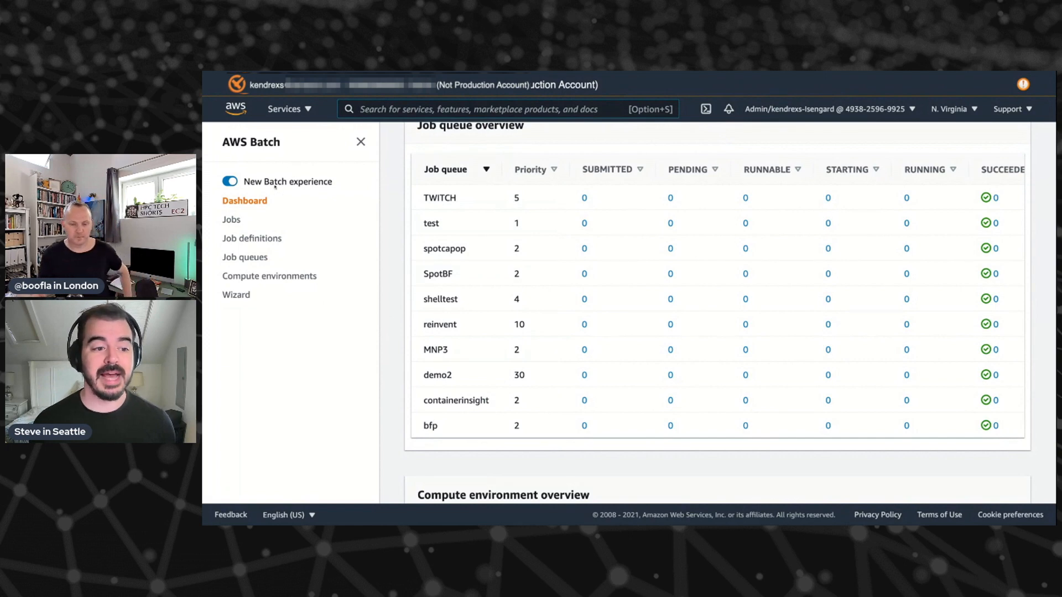
# Go to the AWS Batch compute environments and start creating a new one.
pyautogui.click(266, 145)
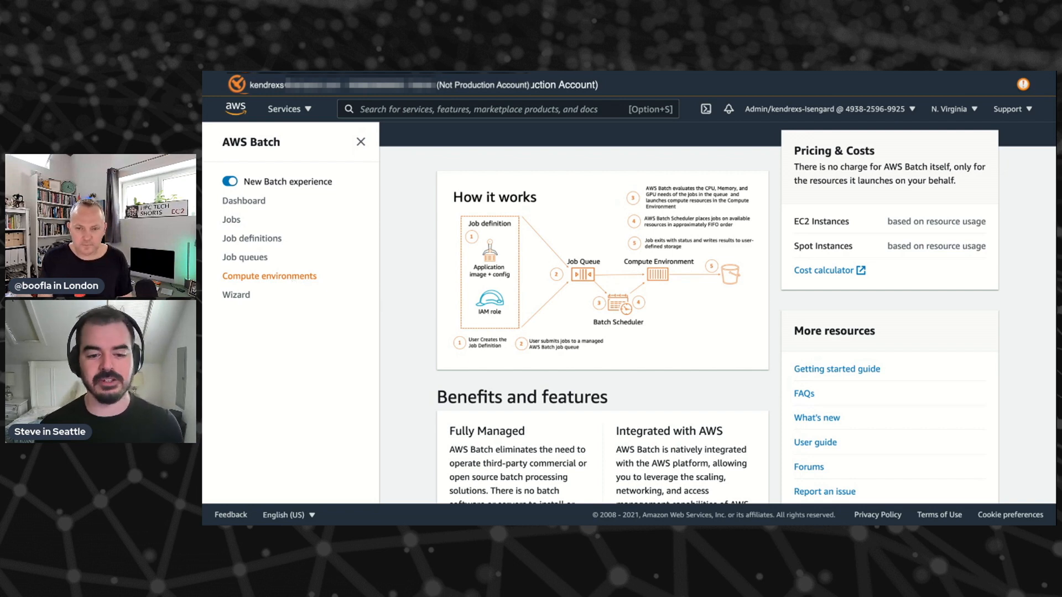
pyautogui.click(285, 278)
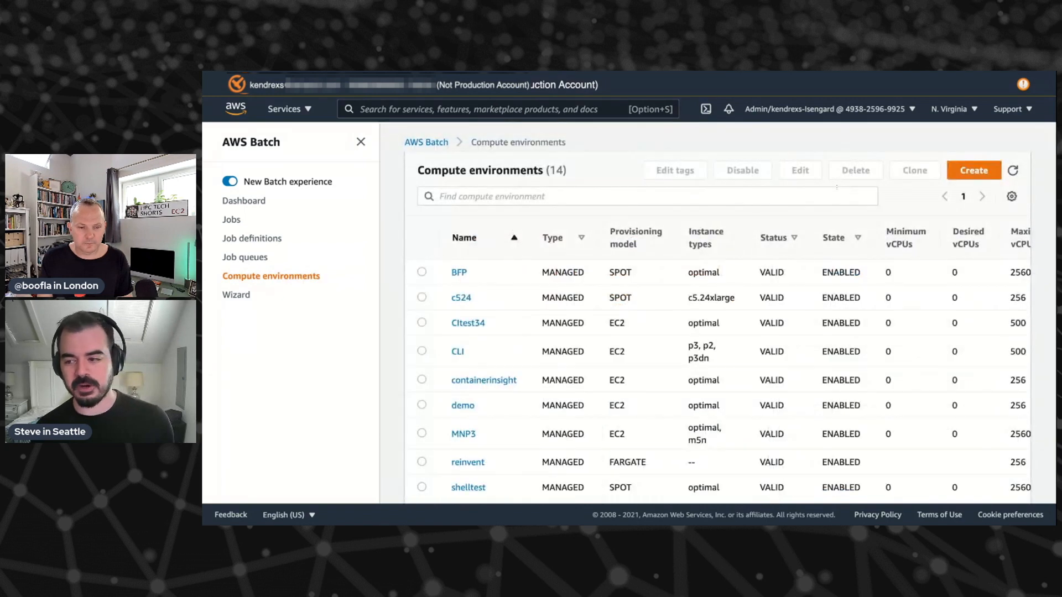
pyautogui.click(979, 168)
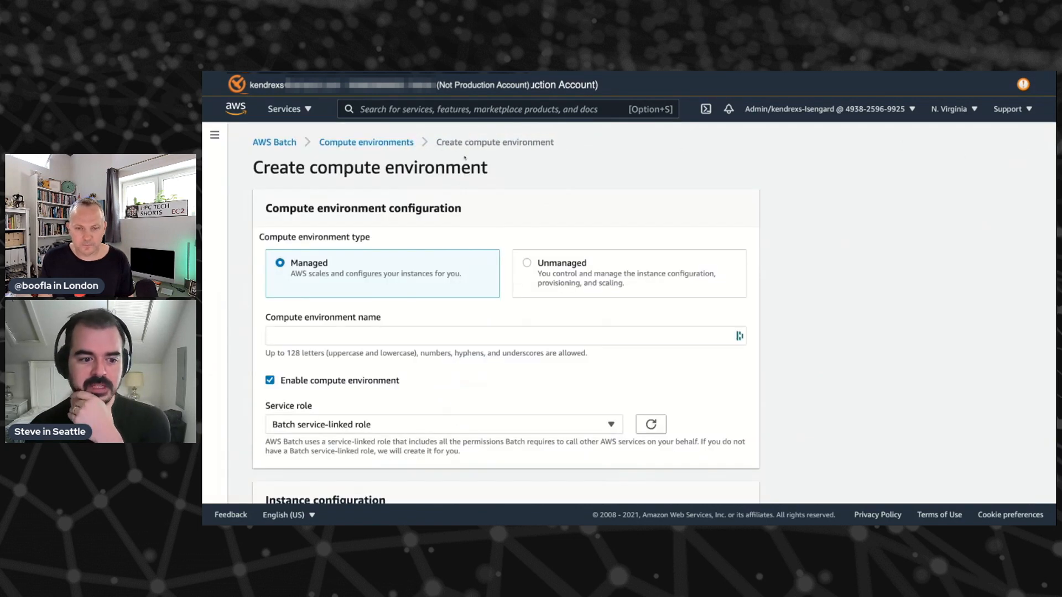
# Name the new compute environment TechShort.
pyautogui.scroll(-2, 513, 164)
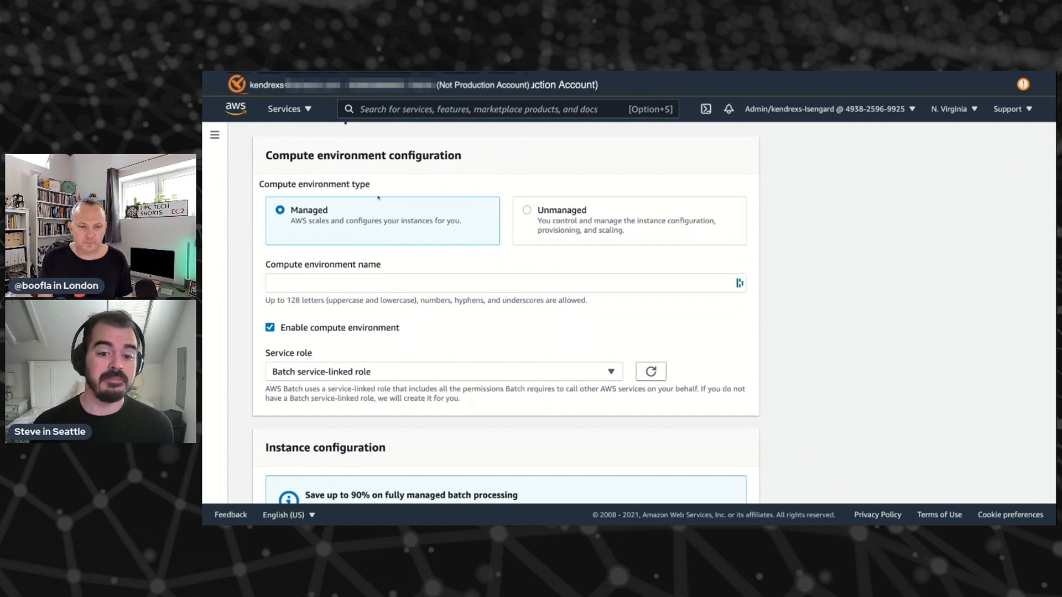
pyautogui.scroll(-1, 354, 209)
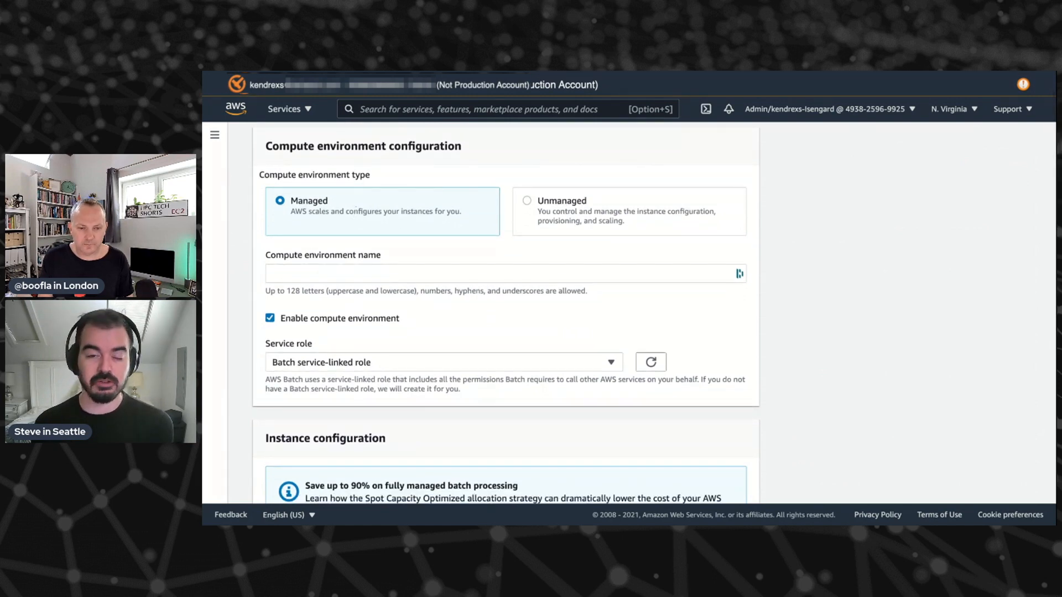
pyautogui.click(357, 276)
pyautogui.click(440, 253)
pyautogui.click(432, 271)
pyautogui.write('F')
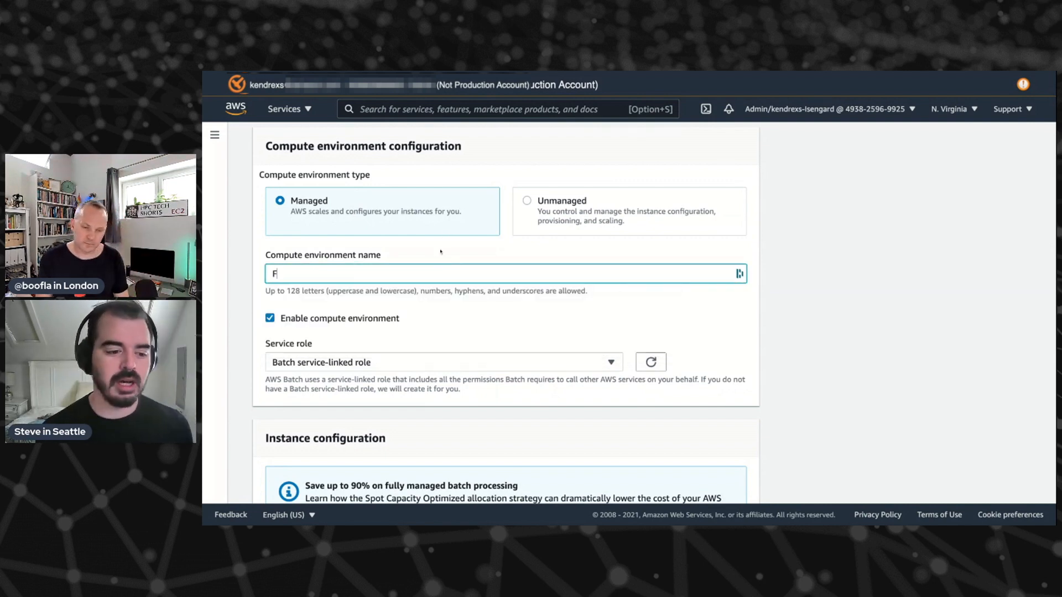
pyautogui.press('BackSpace')
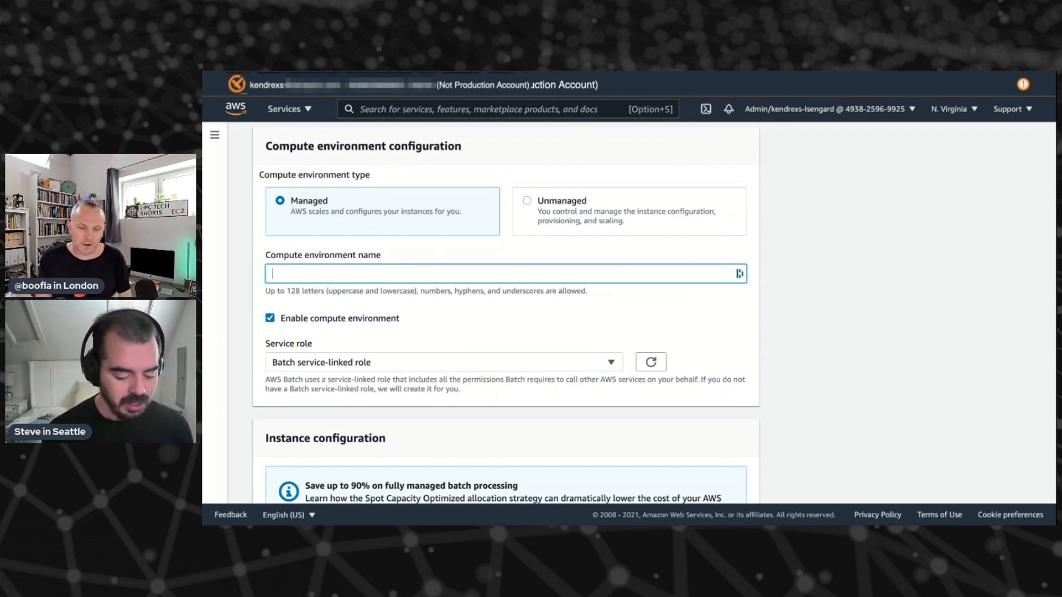
pyautogui.write('TechShort')
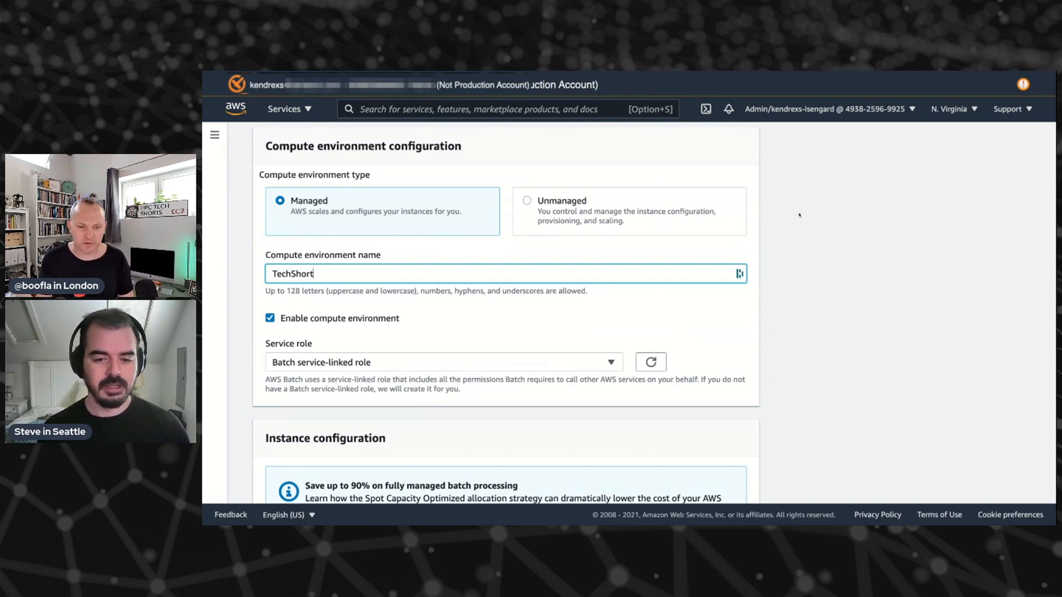
pyautogui.click(799, 216)
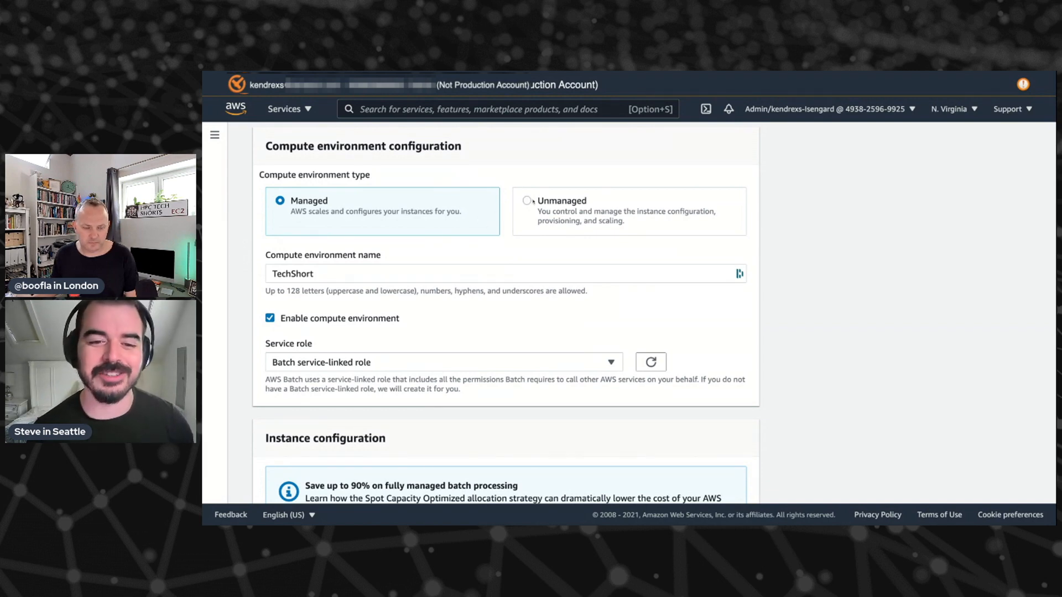
# Switch the compute environment type to Unmanaged to view its settings, and set it back to Managed.
pyautogui.moveTo(590, 200); pyautogui.dragTo(537, 201)
pyautogui.click(601, 205)
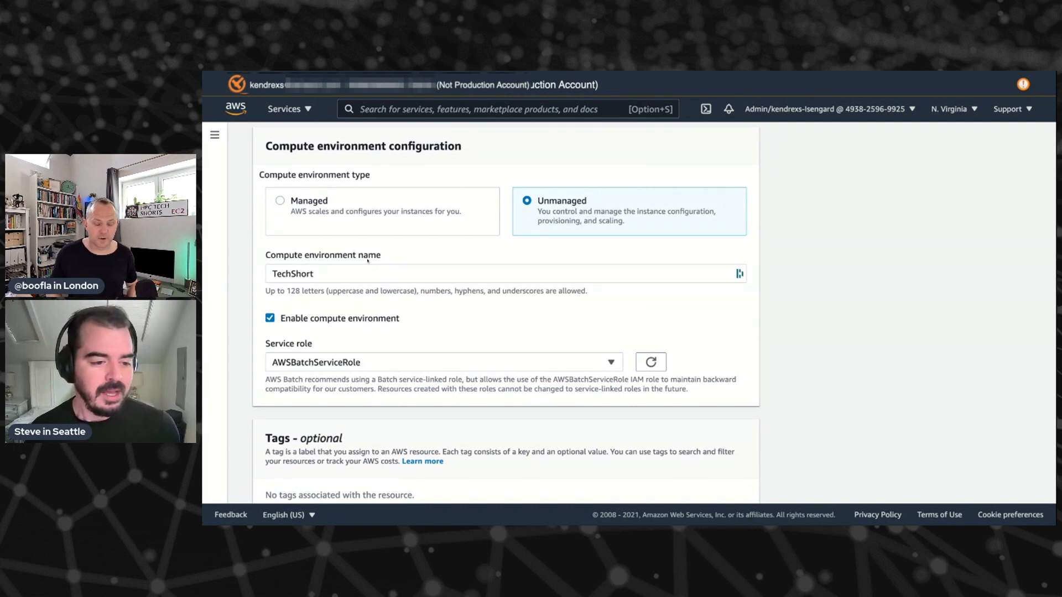
pyautogui.scroll(-2, 361, 255)
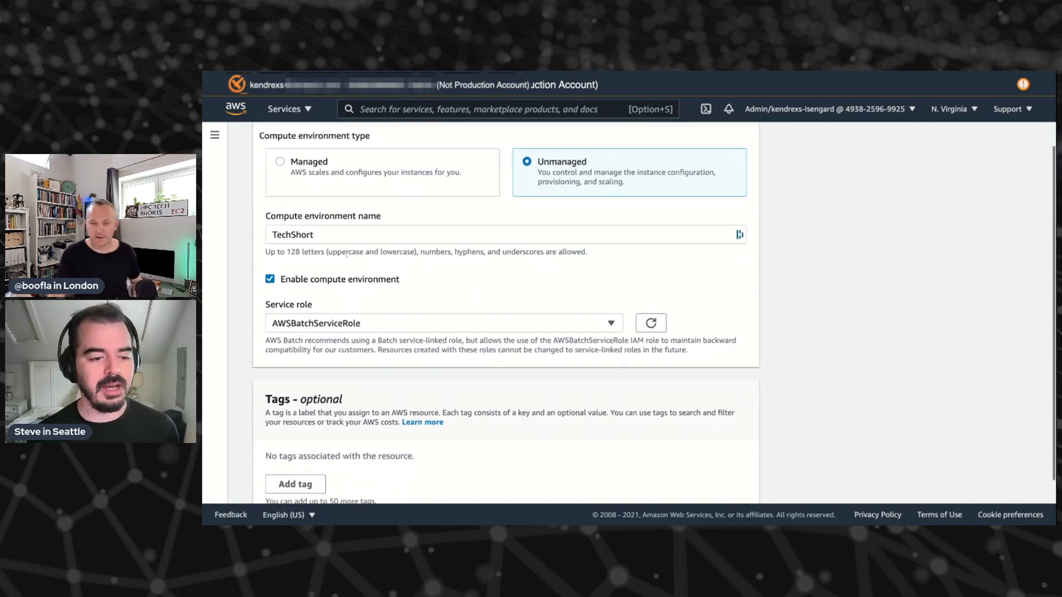
pyautogui.click(307, 238)
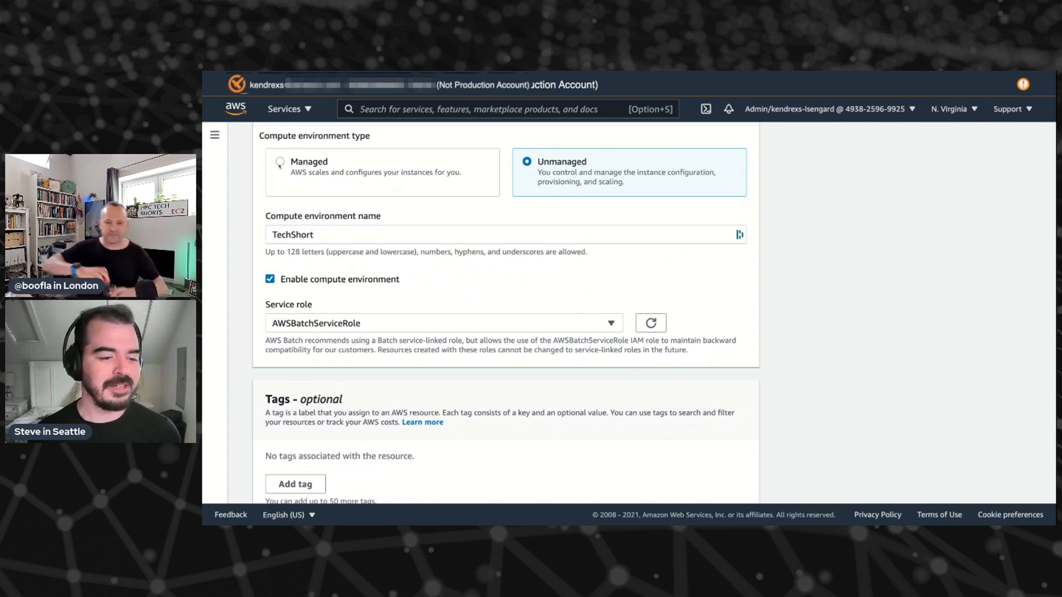
pyautogui.click(280, 163)
pyautogui.scroll(-1, 561, 219)
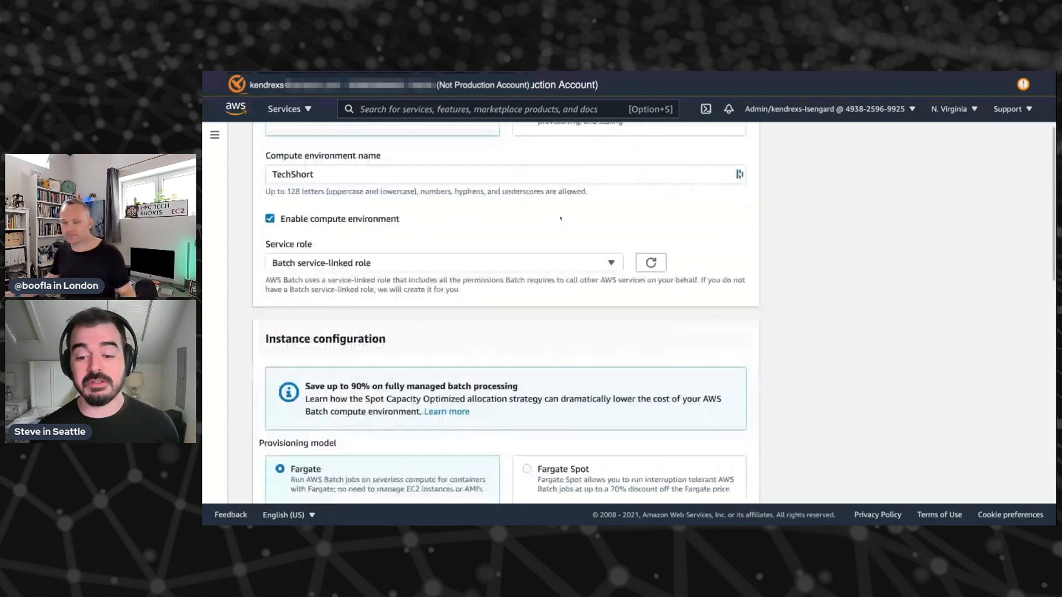
# Check the available service roles and choose Batch service-linked role for the compute environment.
pyautogui.scroll(2, 561, 219)
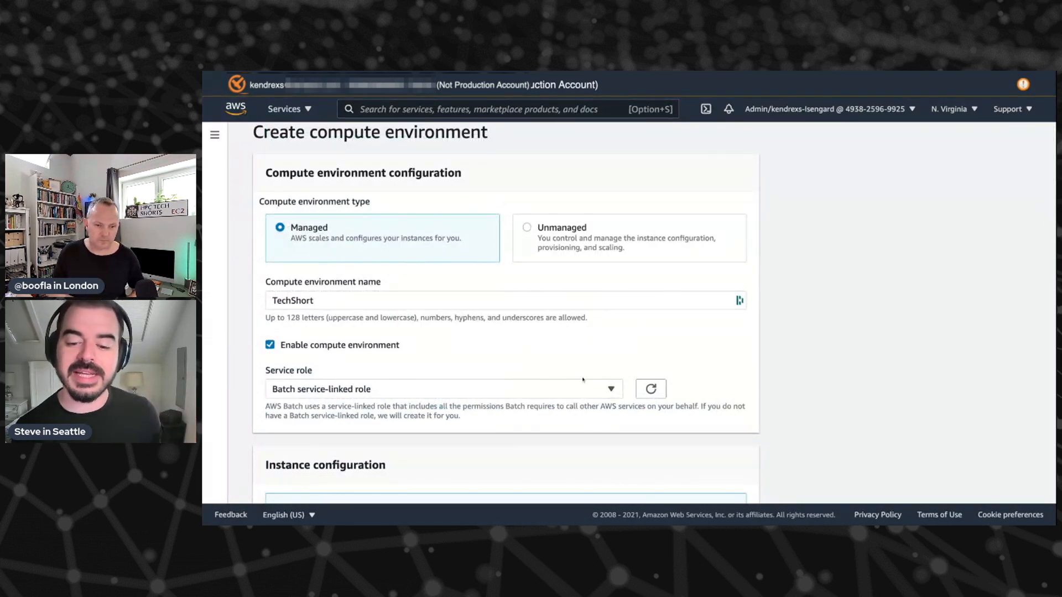
pyautogui.click(605, 387)
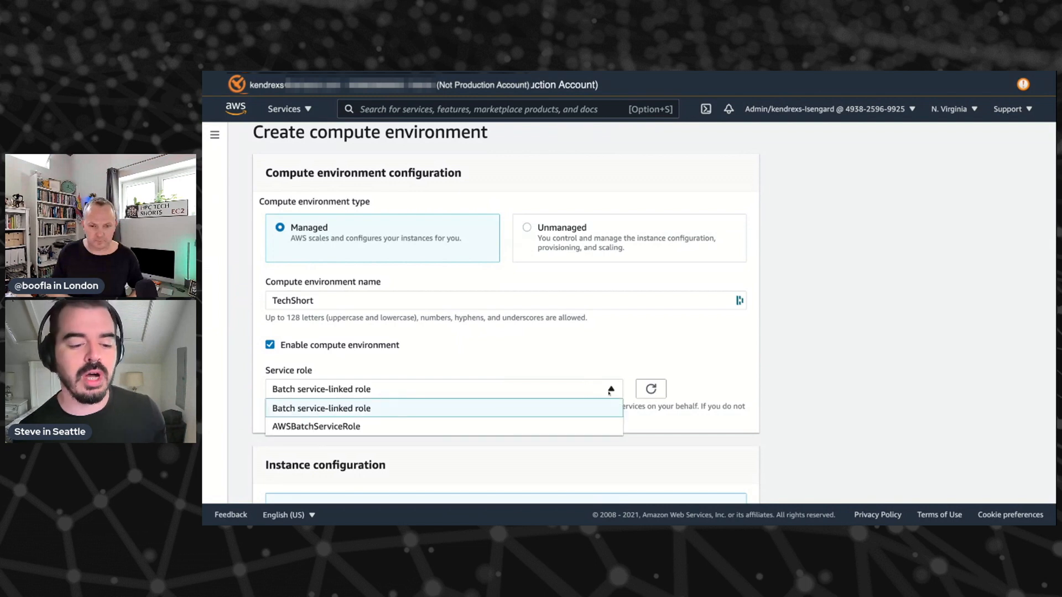
pyautogui.click(516, 410)
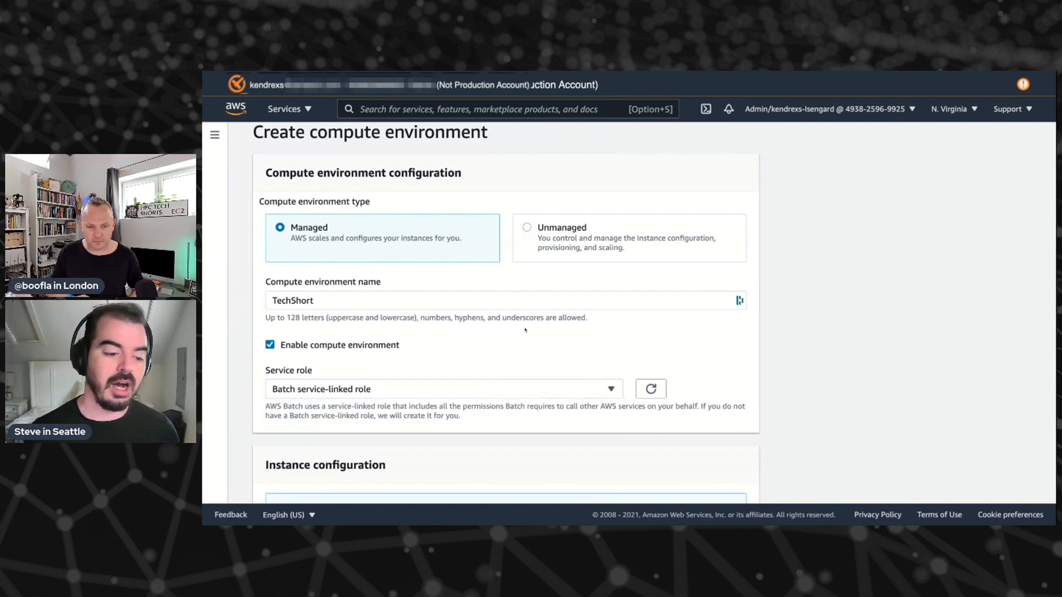
# Examine the provisioning model options in the instance configuration: Fargate, Fargate Spot, On-demand and Spot.
pyautogui.scroll(-3, 528, 330)
pyautogui.scroll(-1, 530, 303)
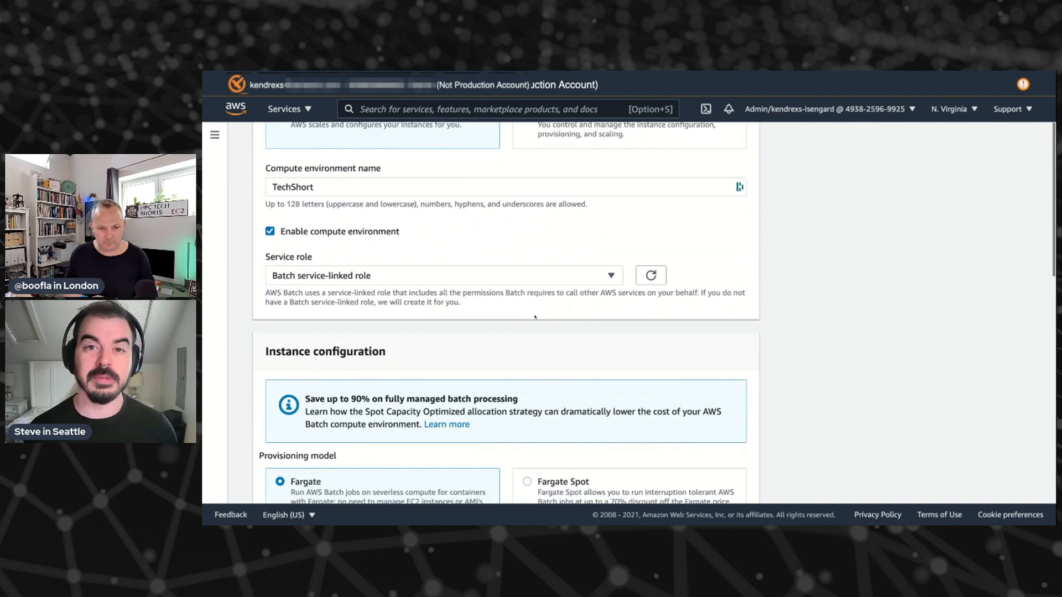
pyautogui.scroll(-2, 528, 251)
pyautogui.scroll(-3, 557, 253)
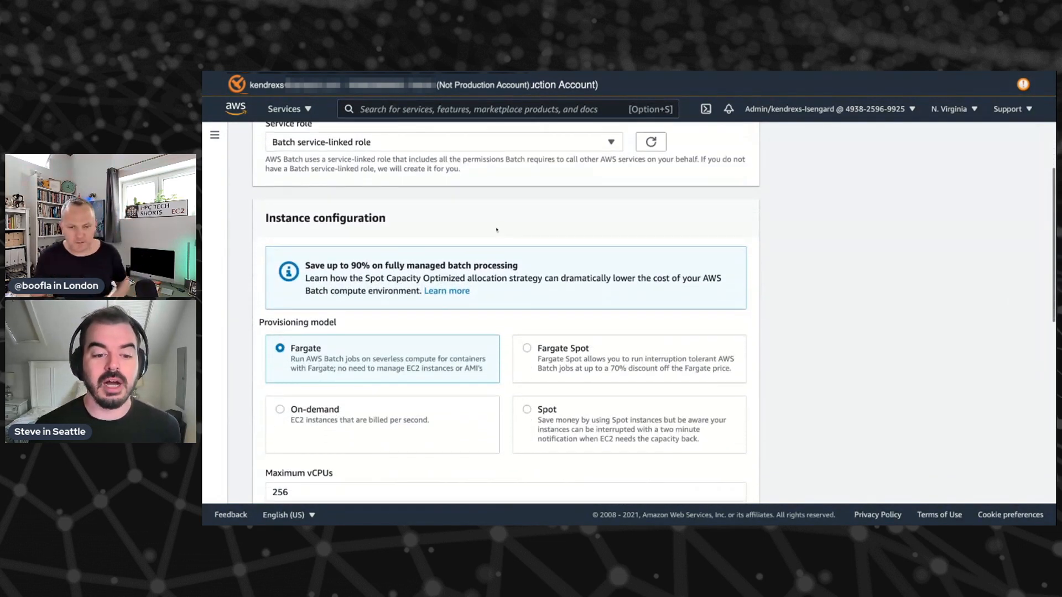
pyautogui.scroll(-3, 544, 238)
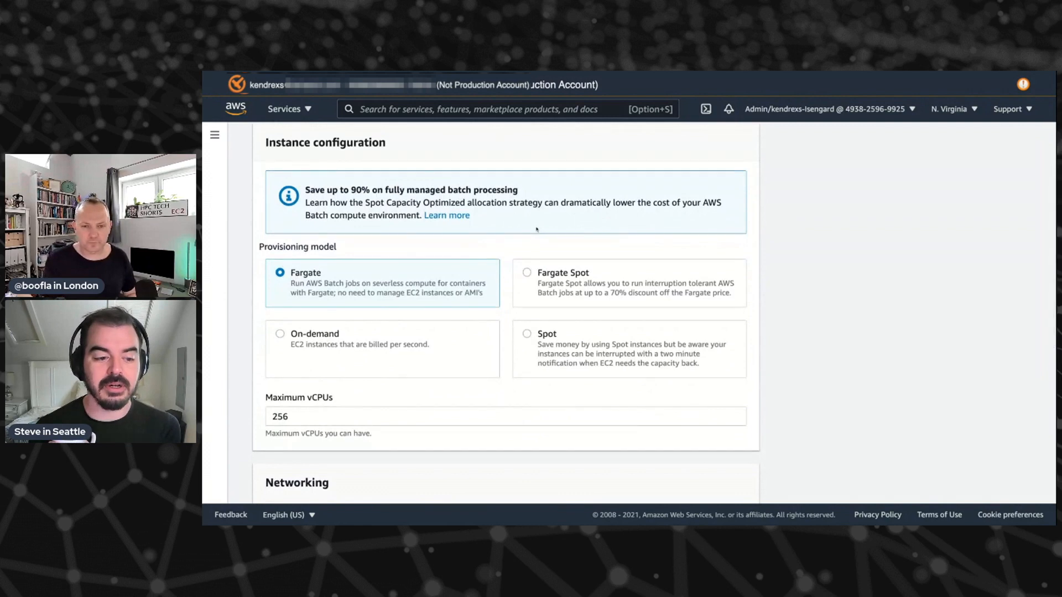
pyautogui.scroll(-1, 538, 229)
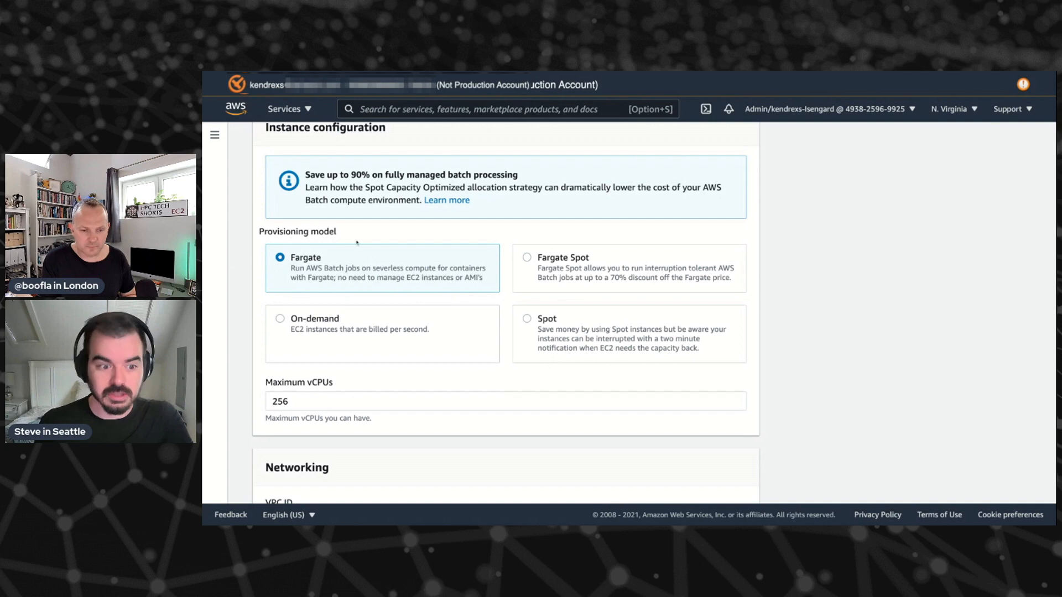
pyautogui.scroll(-2, 331, 252)
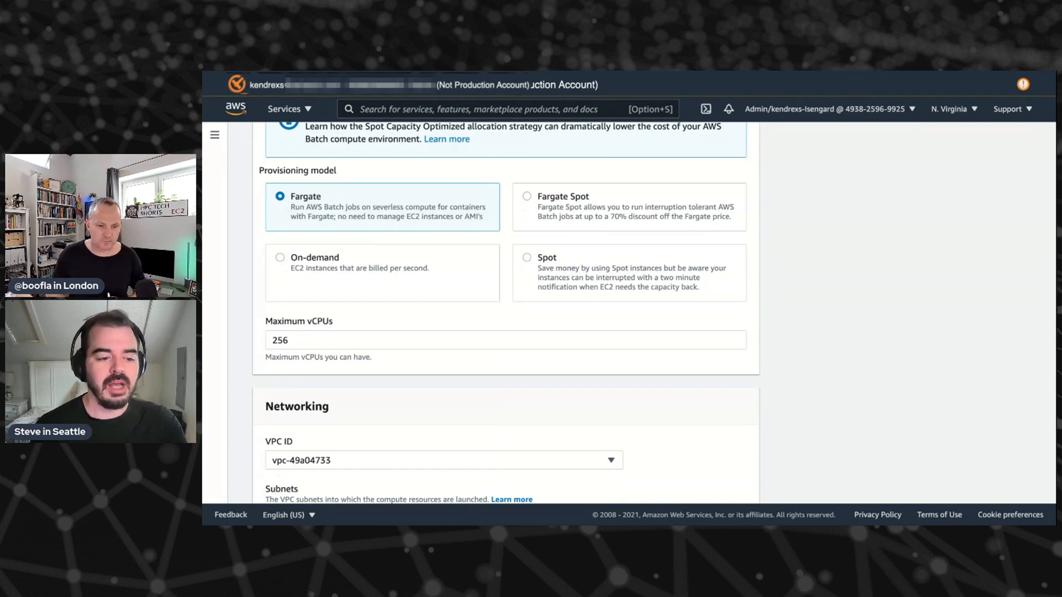
pyautogui.scroll(-1, 293, 250)
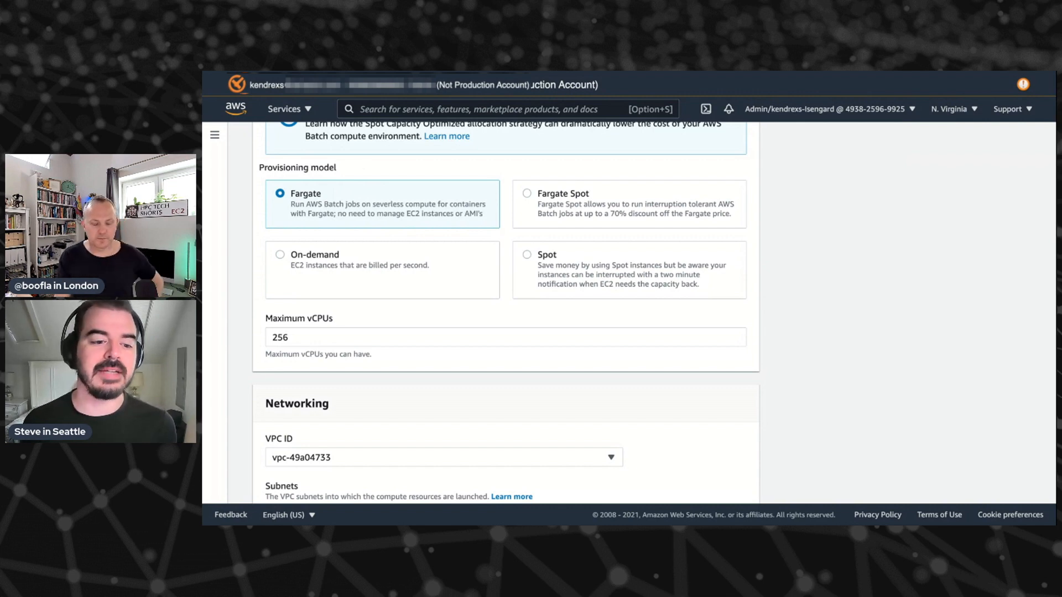
pyautogui.scroll(-2, 408, 313)
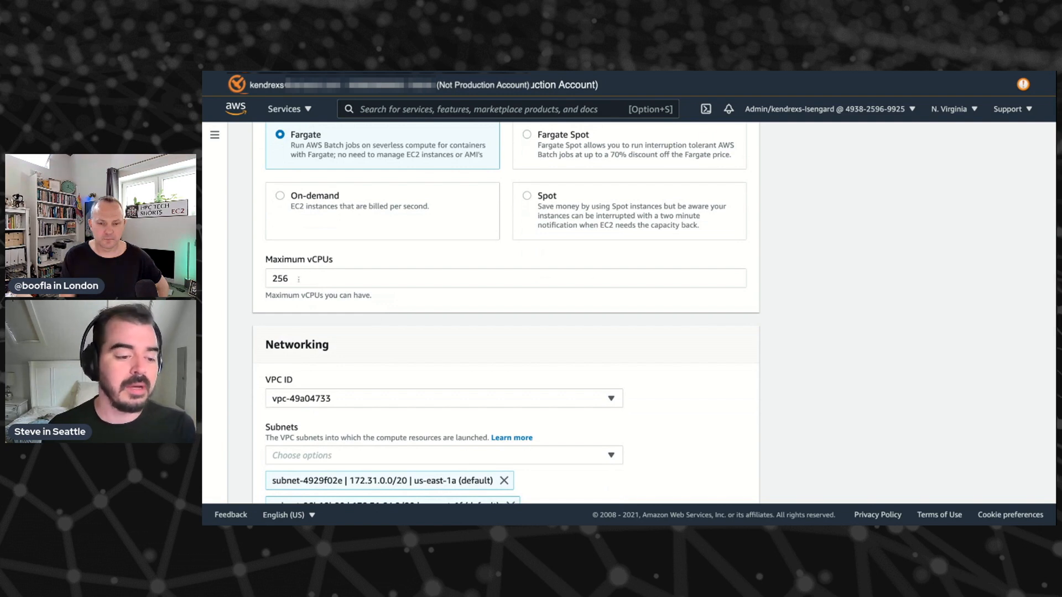
# Review the Maximum vCPUs setting and the VPC and subnets in the Networking section.
pyautogui.click(327, 278)
pyautogui.scroll(2, 332, 299)
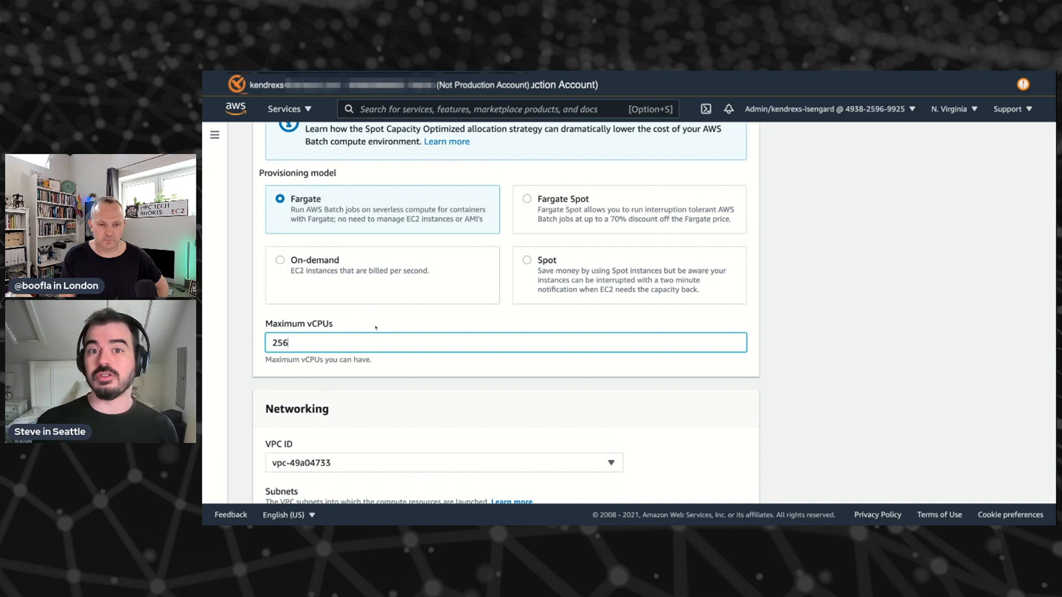
pyautogui.click(368, 328)
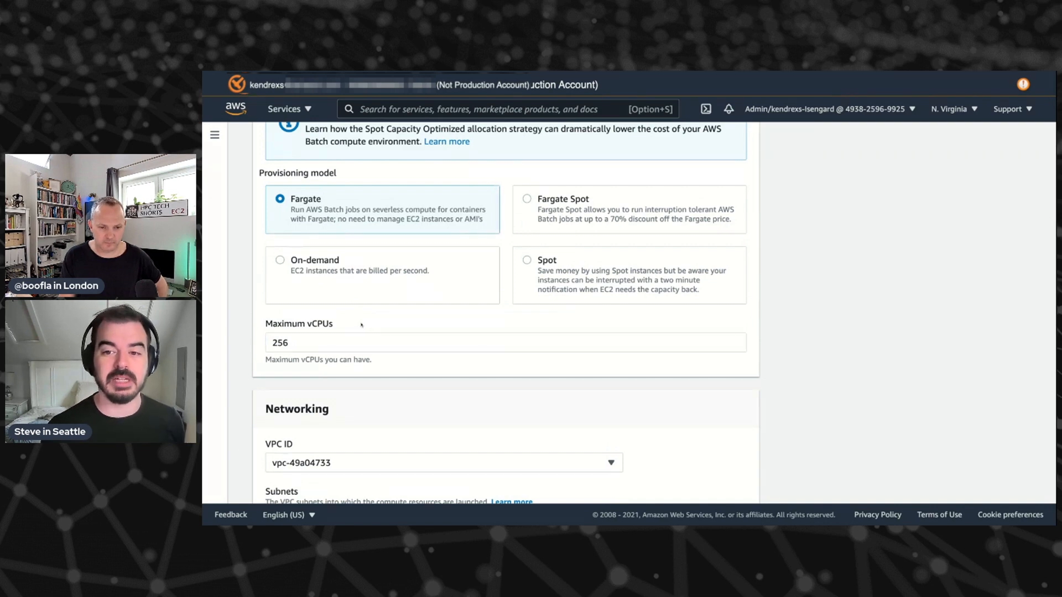
pyautogui.scroll(-1, 359, 326)
pyautogui.click(301, 293)
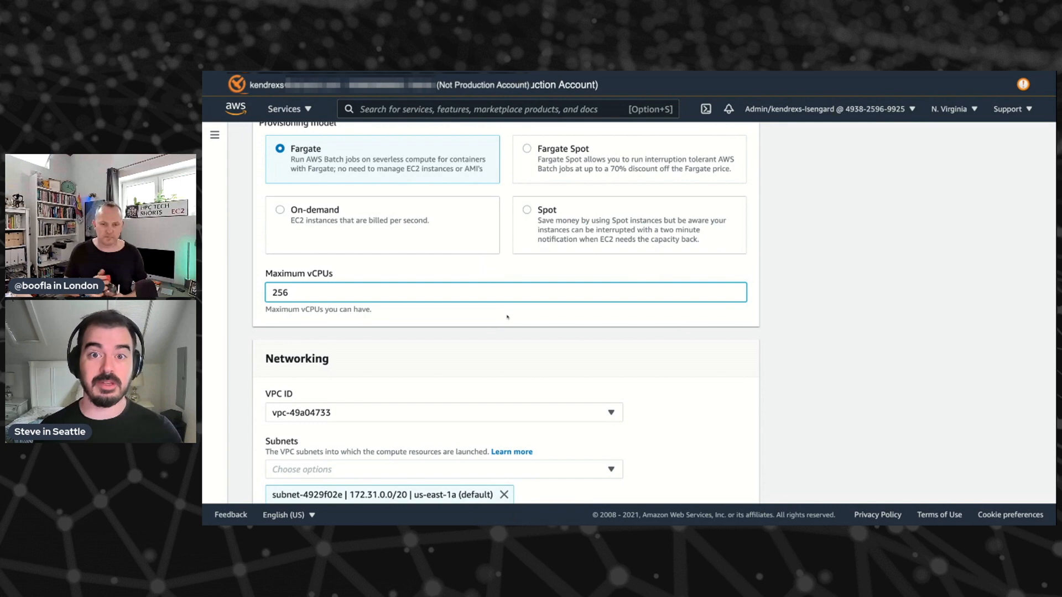
pyautogui.scroll(1, 503, 307)
pyautogui.scroll(-3, 470, 293)
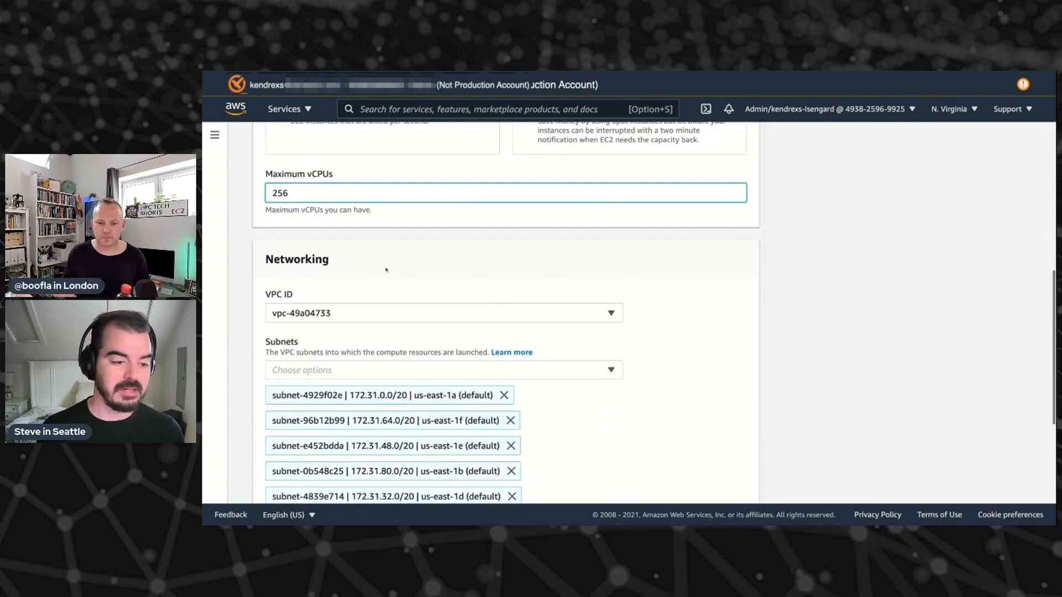
pyautogui.scroll(-2, 525, 244)
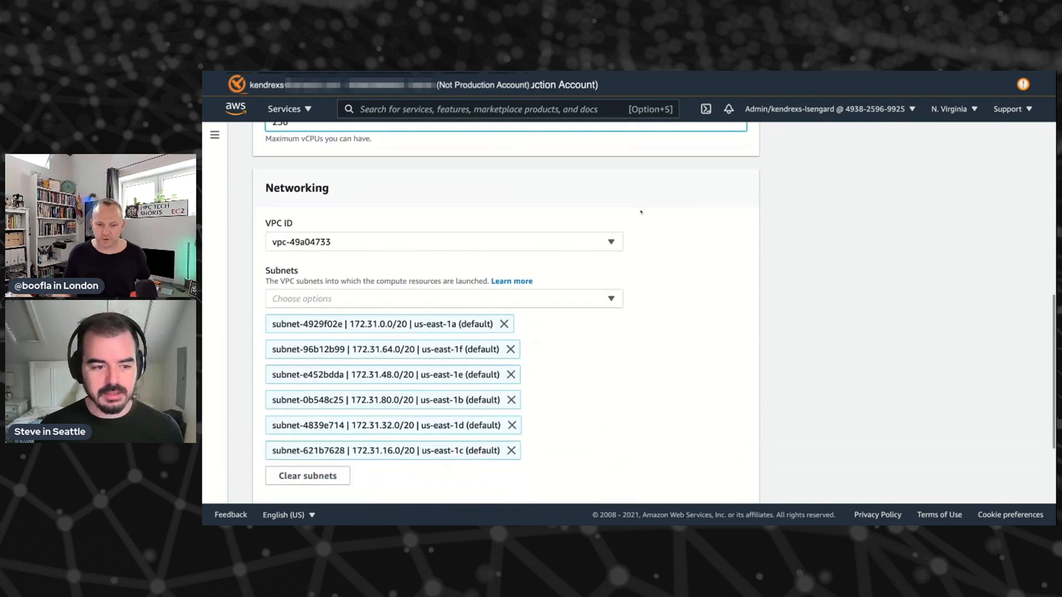
# Raise the compute environment's Maximum vCPUs to 25600 as a trial, and return it to 256.
pyautogui.scroll(3, 419, 243)
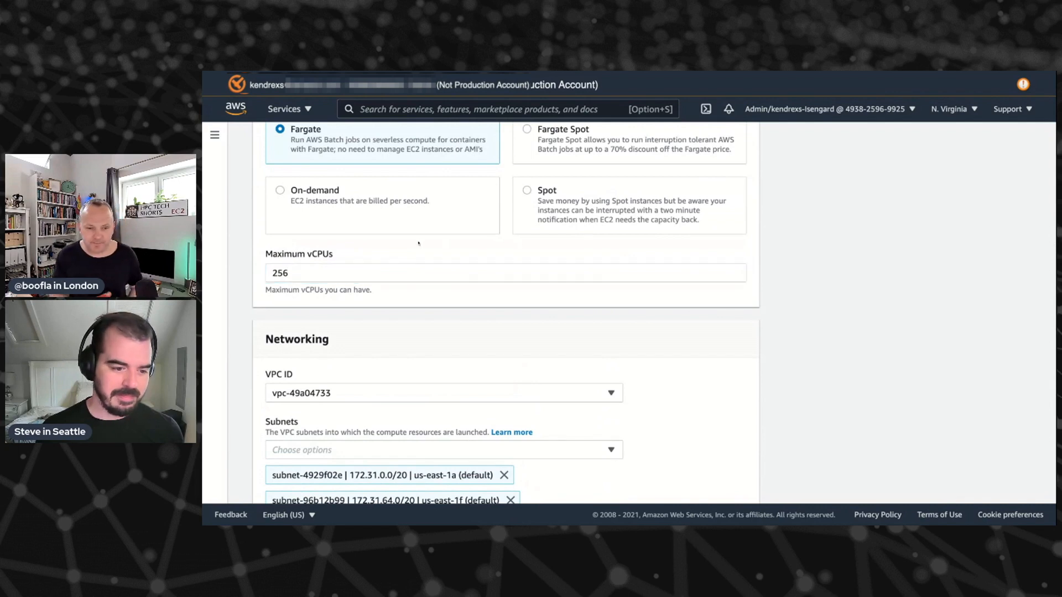
pyautogui.scroll(-1, 415, 243)
pyautogui.click(311, 215)
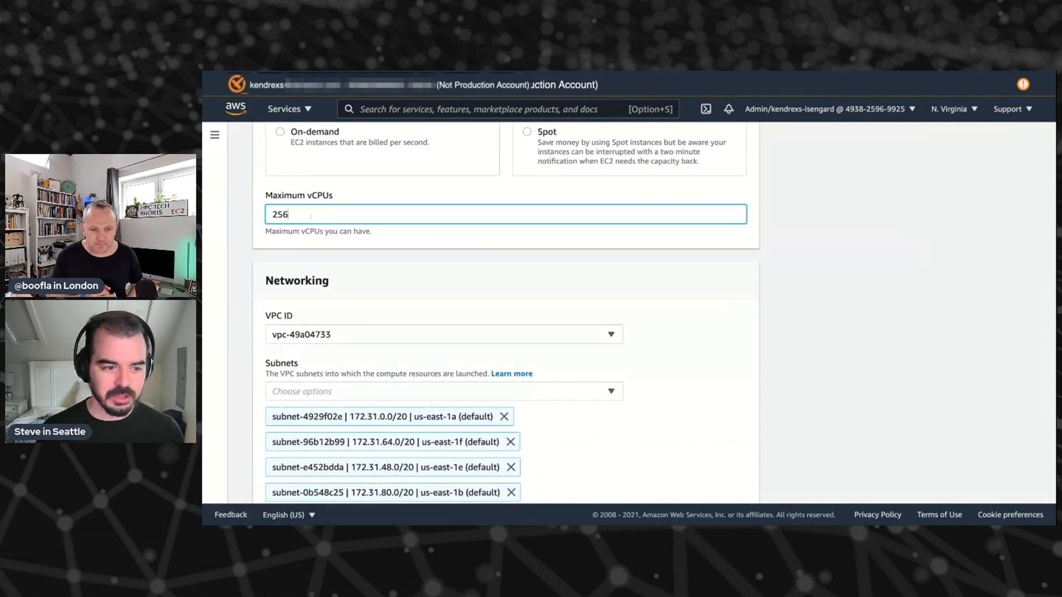
pyautogui.write('00')
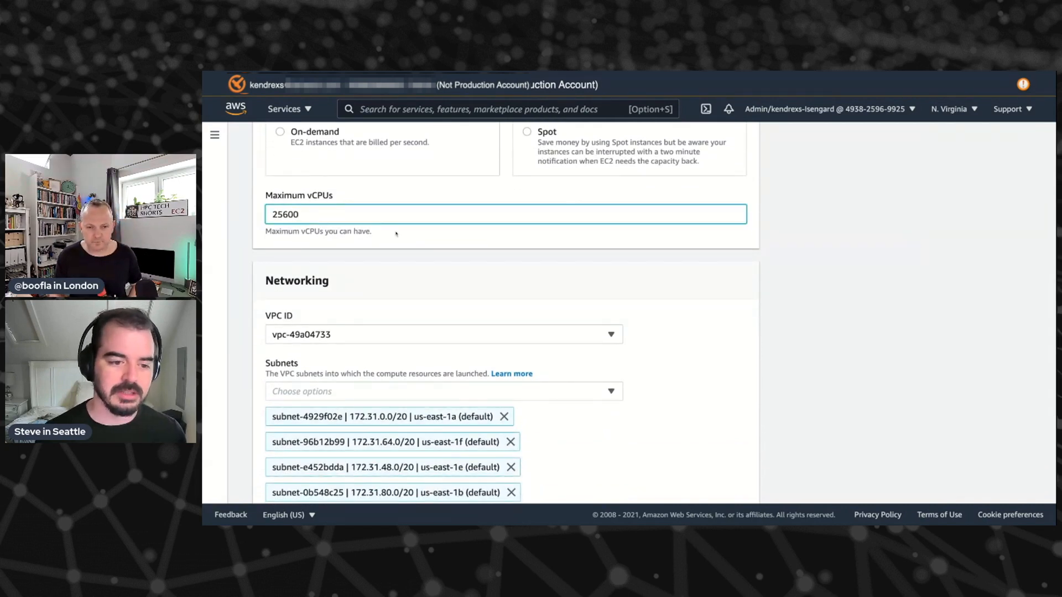
pyautogui.click(396, 233)
pyautogui.click(336, 213)
pyautogui.press('BackSpace')
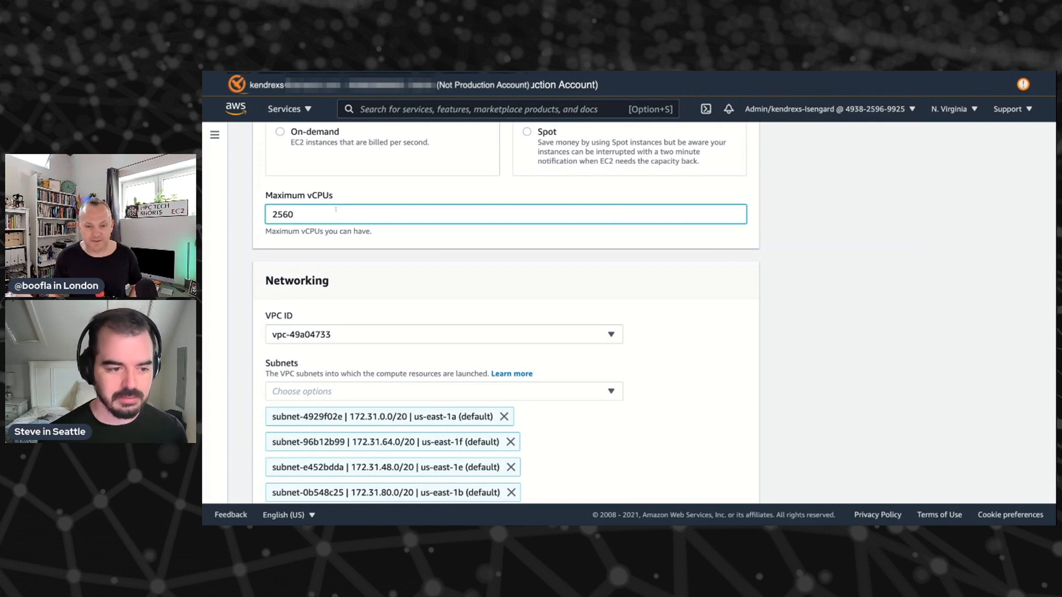
pyautogui.press('BackSpace')
pyautogui.click(573, 266)
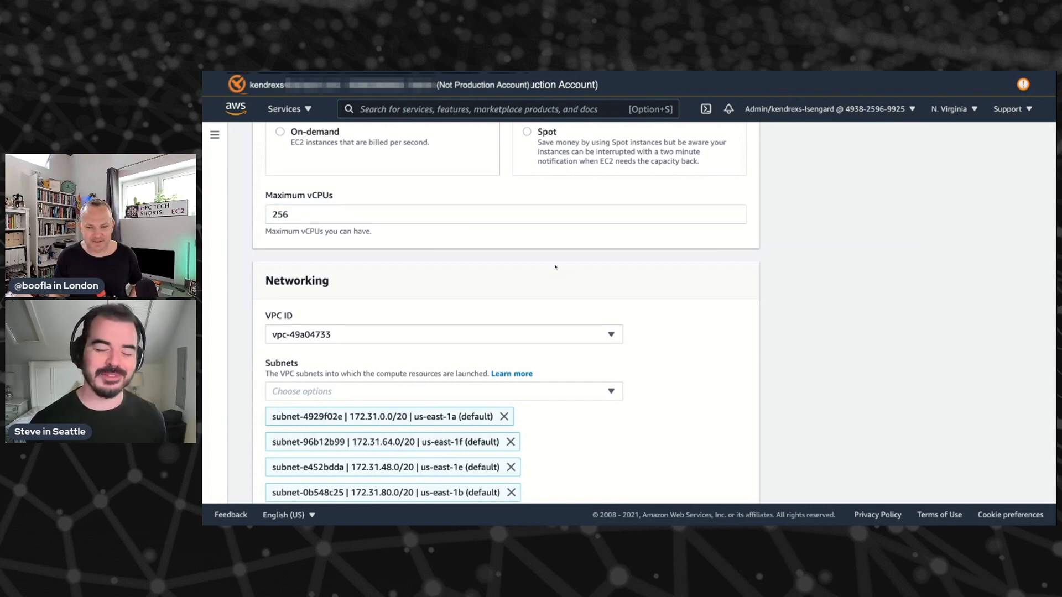
# Review the VPC and subnet settings in the Networking section and create the TechShort compute environment.
pyautogui.scroll(-2, 564, 255)
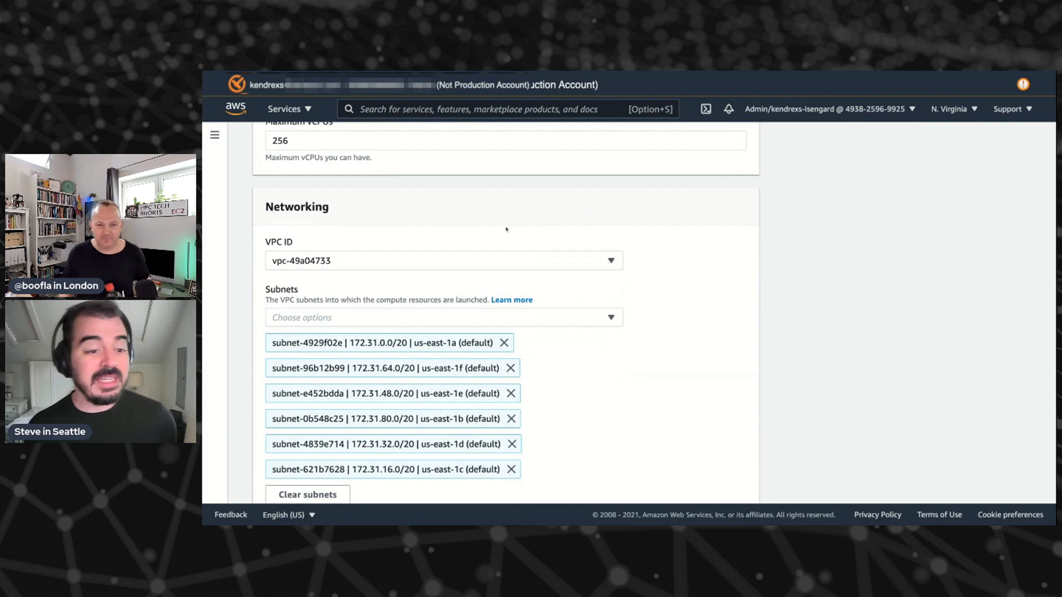
pyautogui.scroll(-1, 508, 229)
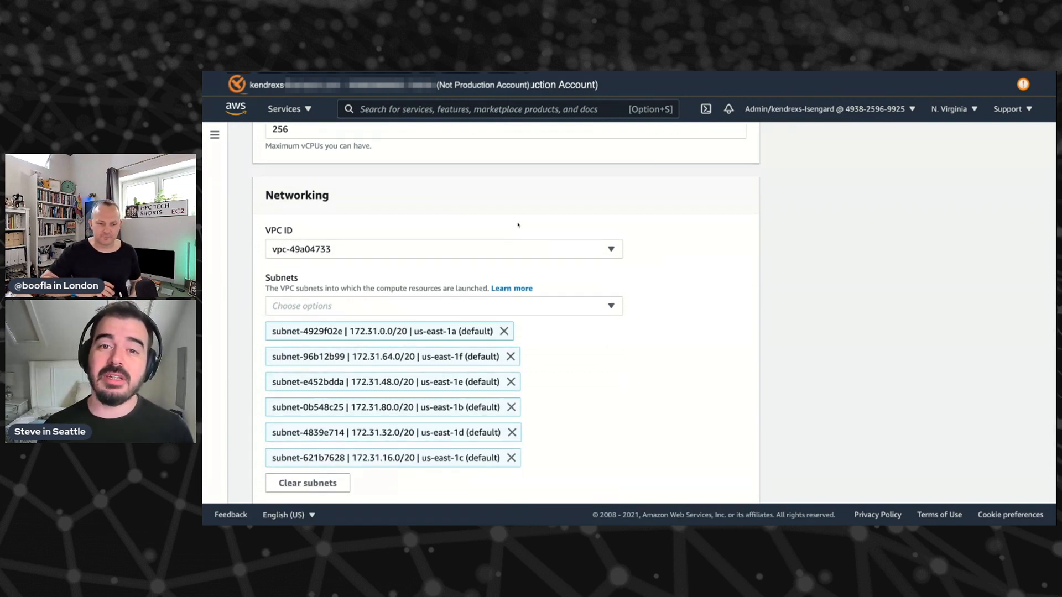
pyautogui.scroll(-2, 513, 223)
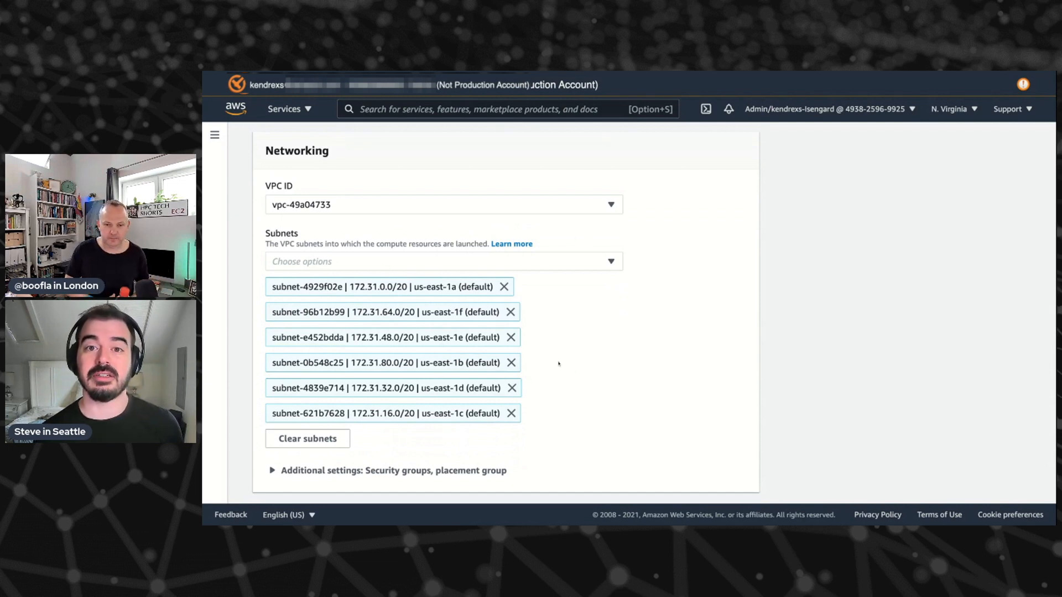
pyautogui.scroll(-4, 579, 301)
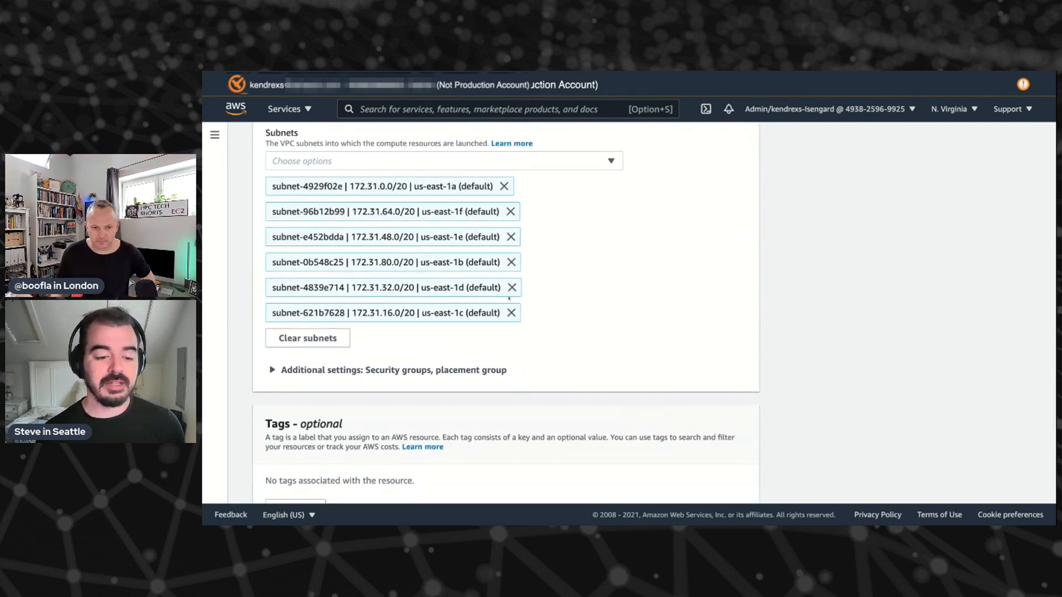
pyautogui.scroll(1, 618, 258)
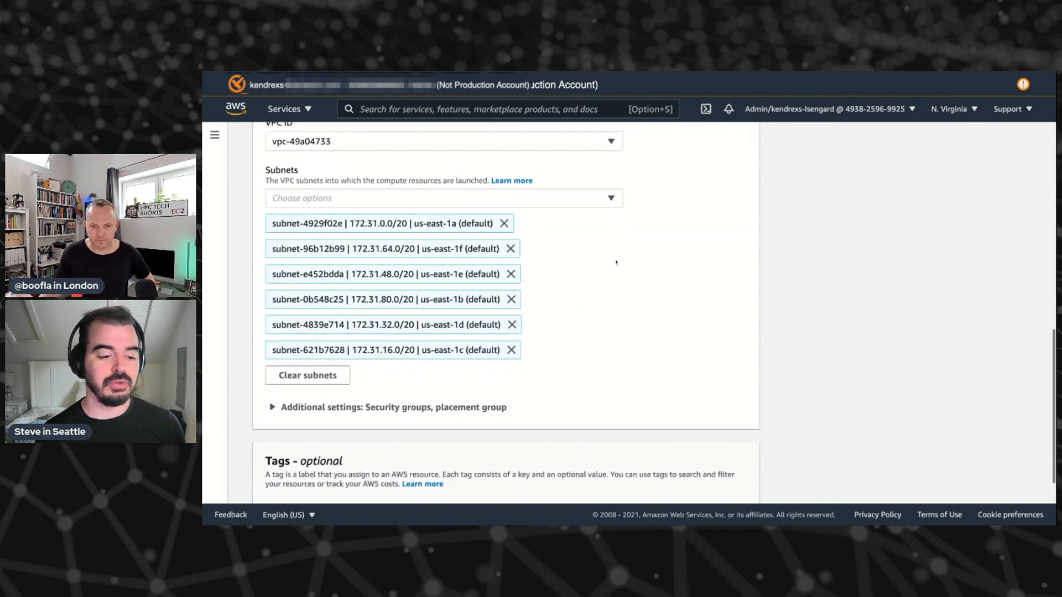
pyautogui.scroll(-3, 614, 259)
pyautogui.scroll(-1, 620, 264)
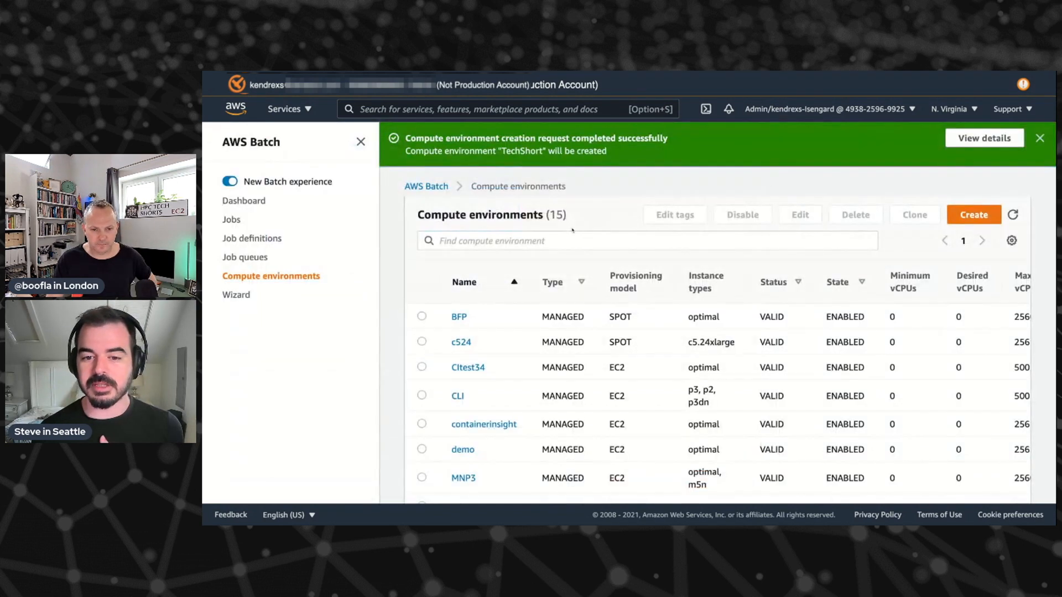
# Find TechShort in the compute environments list and check its provisioning model, status and maximum vCPUs.
pyautogui.scroll(-5, 492, 360)
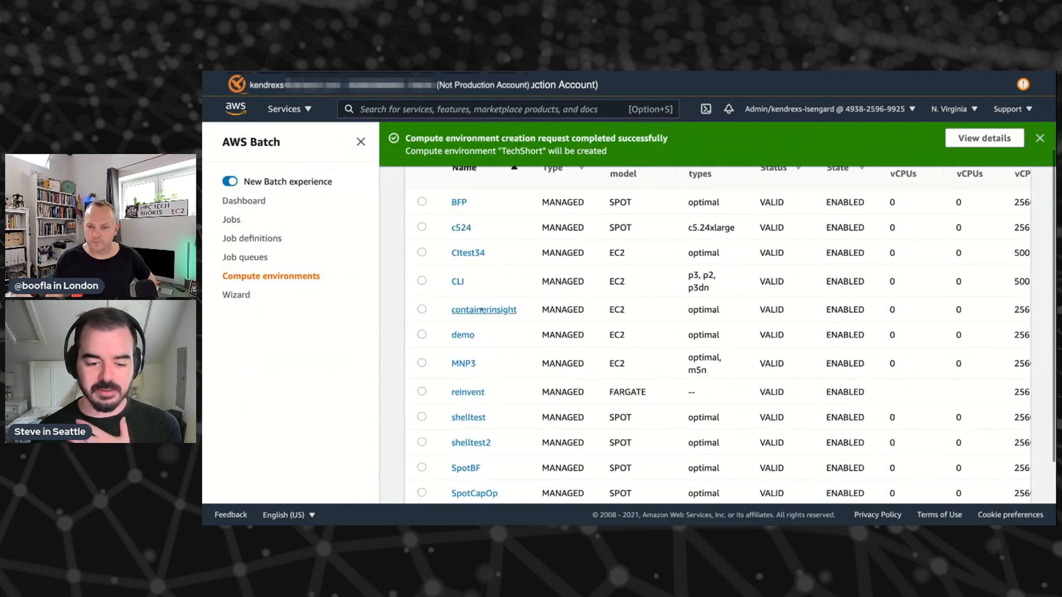
pyautogui.scroll(-2, 493, 360)
pyautogui.moveTo(647, 428); pyautogui.dragTo(609, 428)
pyautogui.moveTo(685, 428); pyautogui.dragTo(711, 429)
pyautogui.click(711, 429)
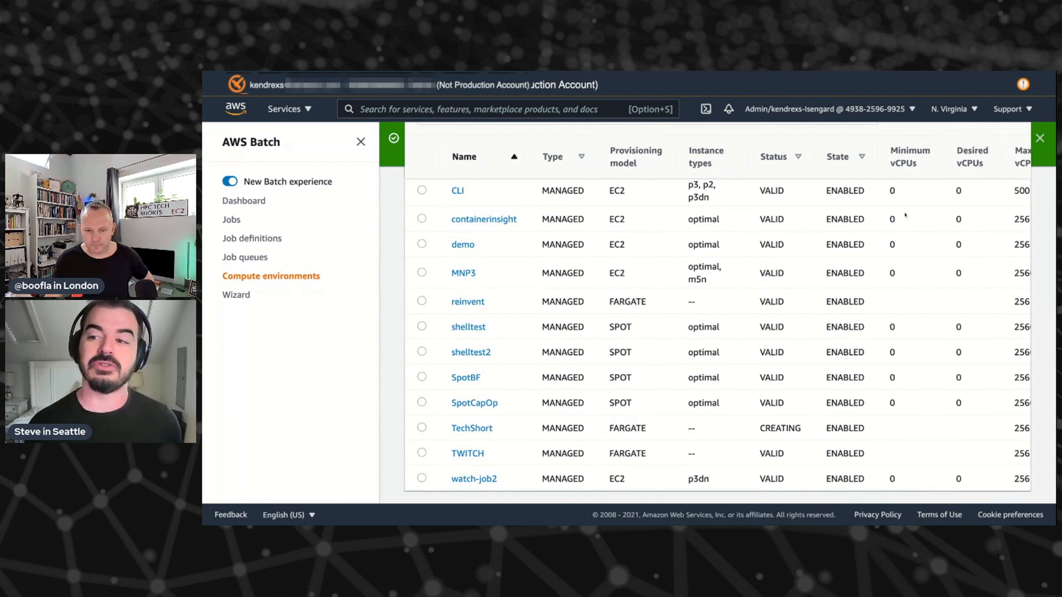
pyautogui.doubleClick(1017, 428)
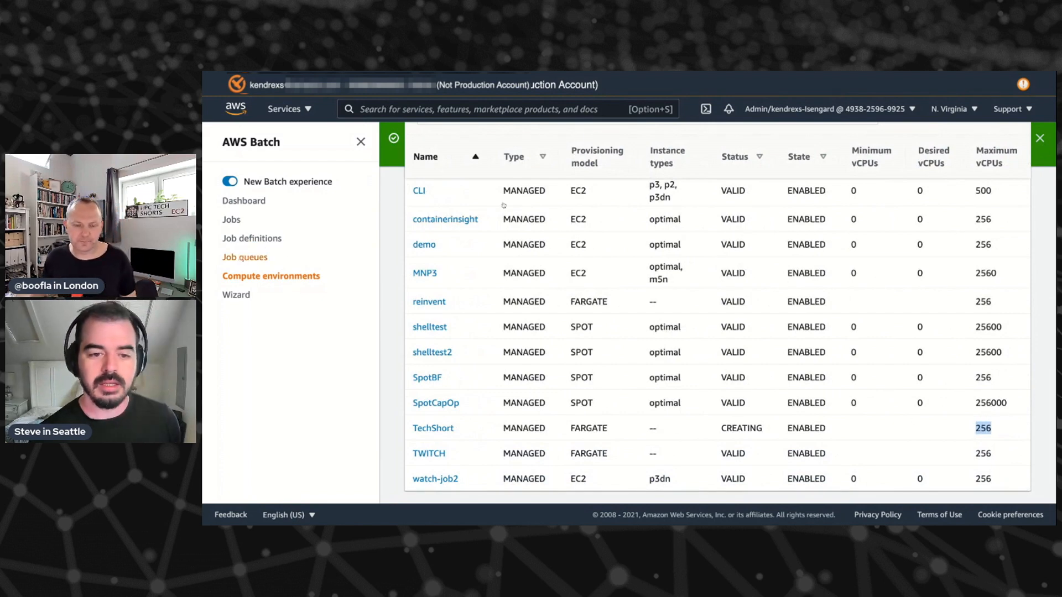
# Start a new job queue in AWS Batch and name it techshorter.
pyautogui.click(243, 257)
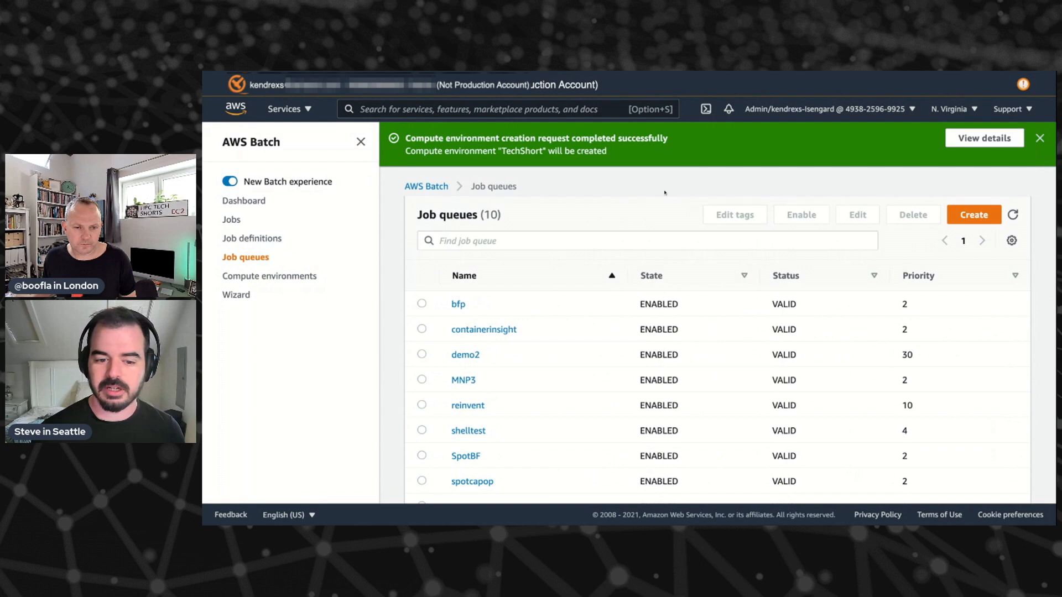
pyautogui.click(958, 209)
pyautogui.click(321, 310)
pyautogui.write('techshort')
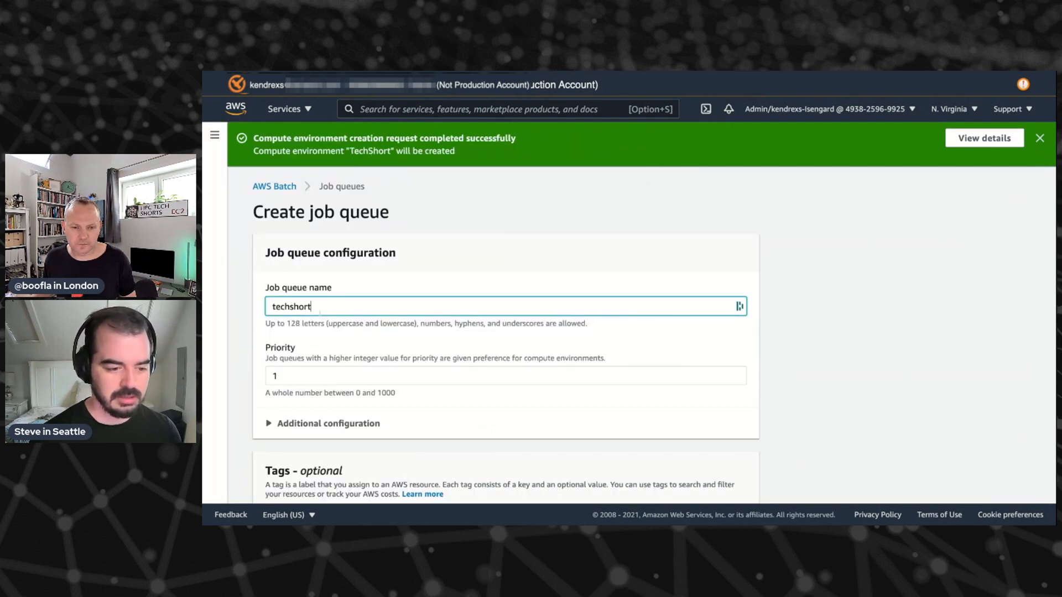
pyautogui.write('er')
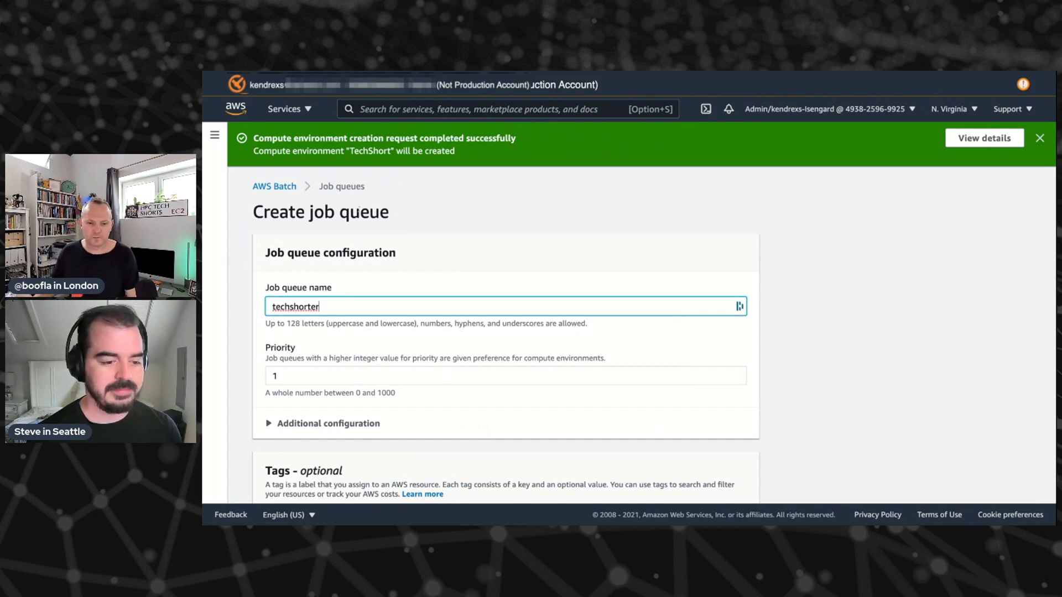
# Set the job queue's priority to 1000 and glance at its additional configuration.
pyautogui.scroll(-3, 303, 262)
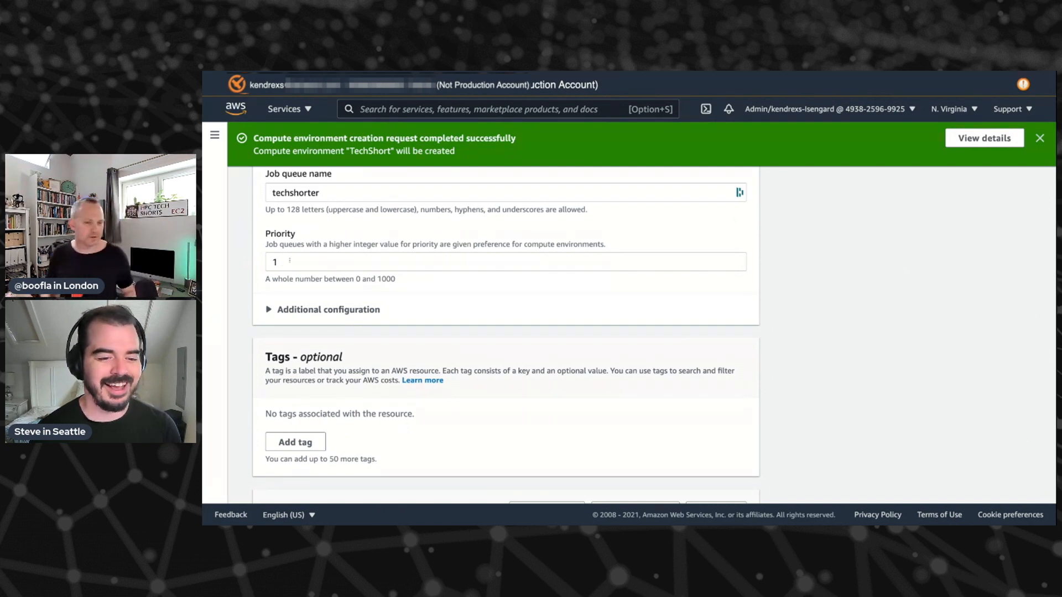
pyautogui.doubleClick(287, 259)
pyautogui.write('1000')
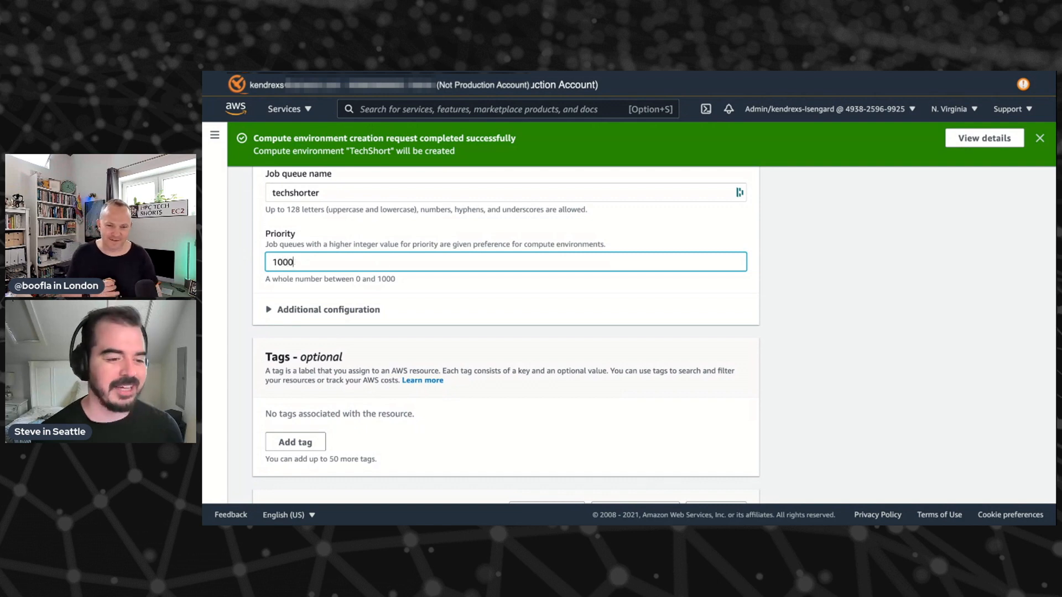
pyautogui.click(238, 269)
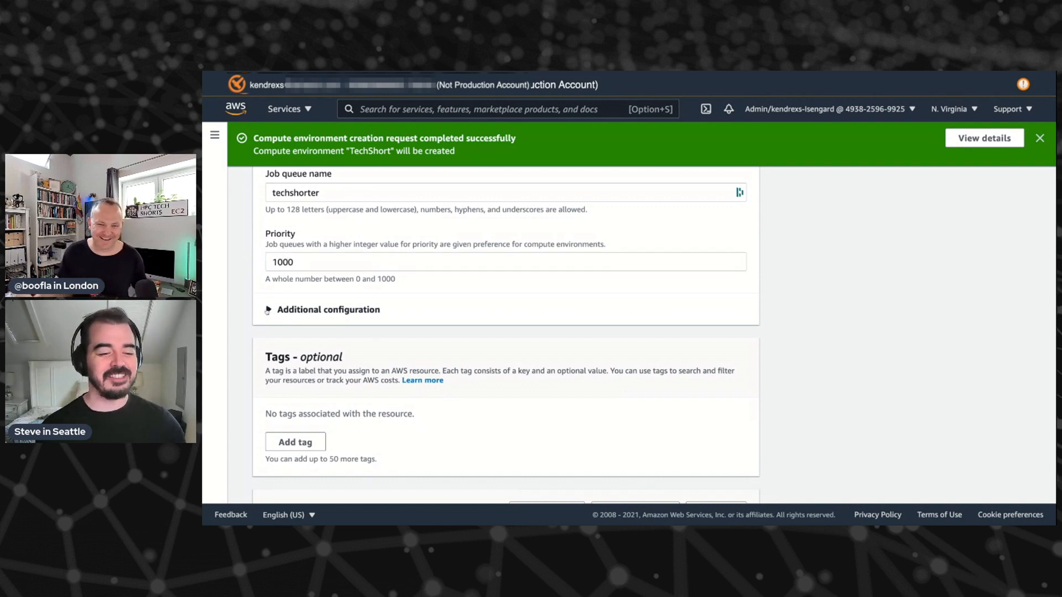
pyautogui.click(268, 310)
pyautogui.click(270, 309)
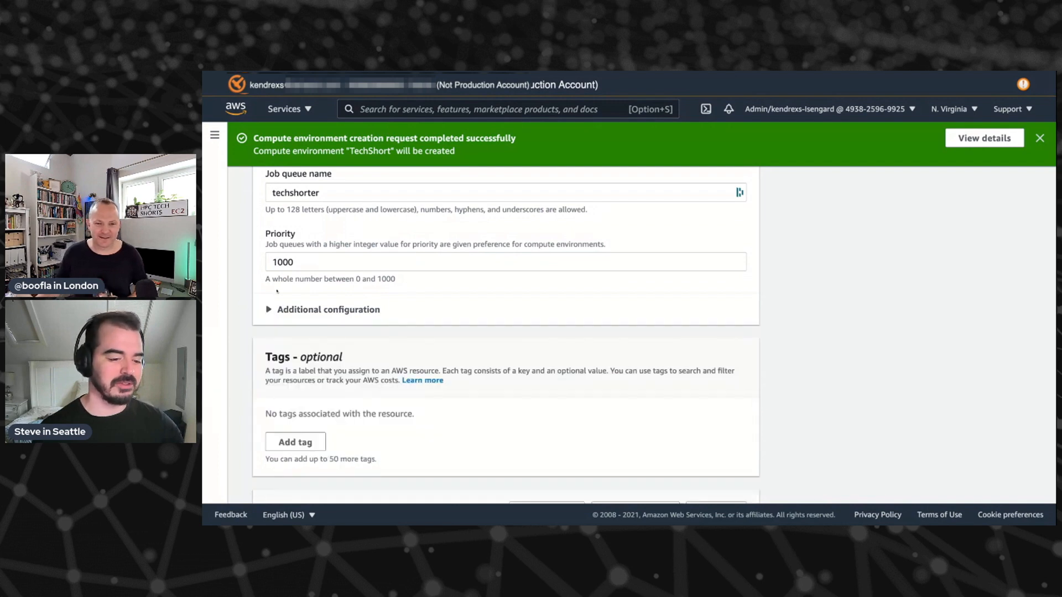
# Connect the TechShort compute environment to the job queue and create the queue.
pyautogui.scroll(-3, 273, 294)
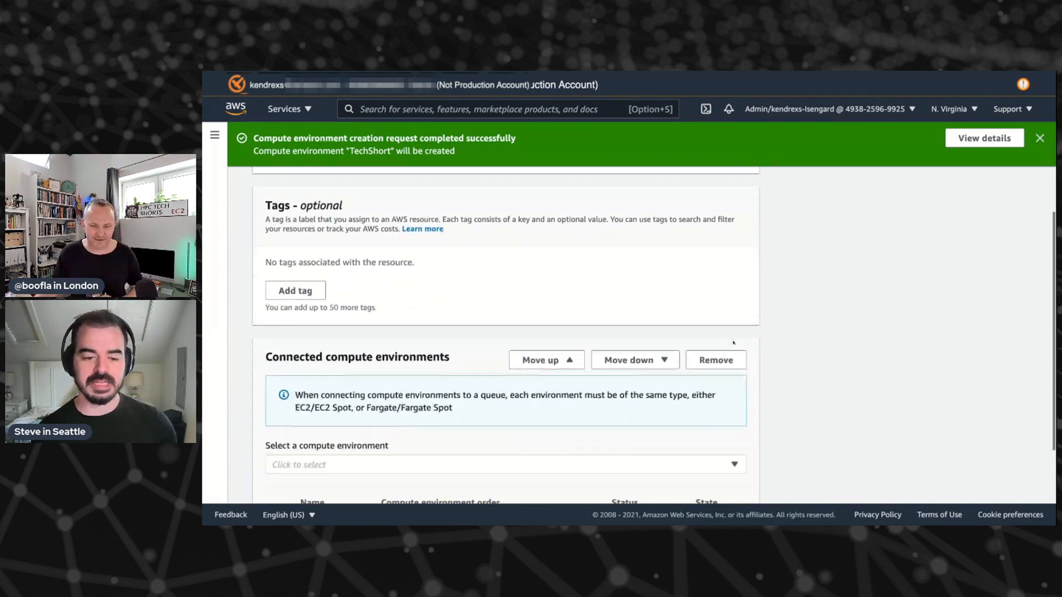
pyautogui.scroll(-3, 524, 271)
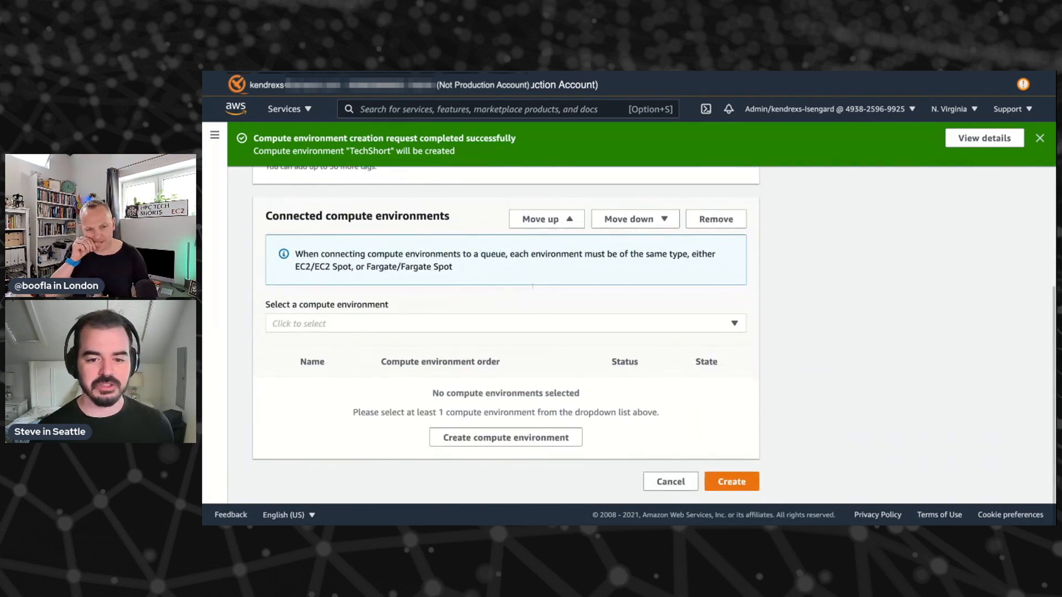
pyautogui.click(537, 327)
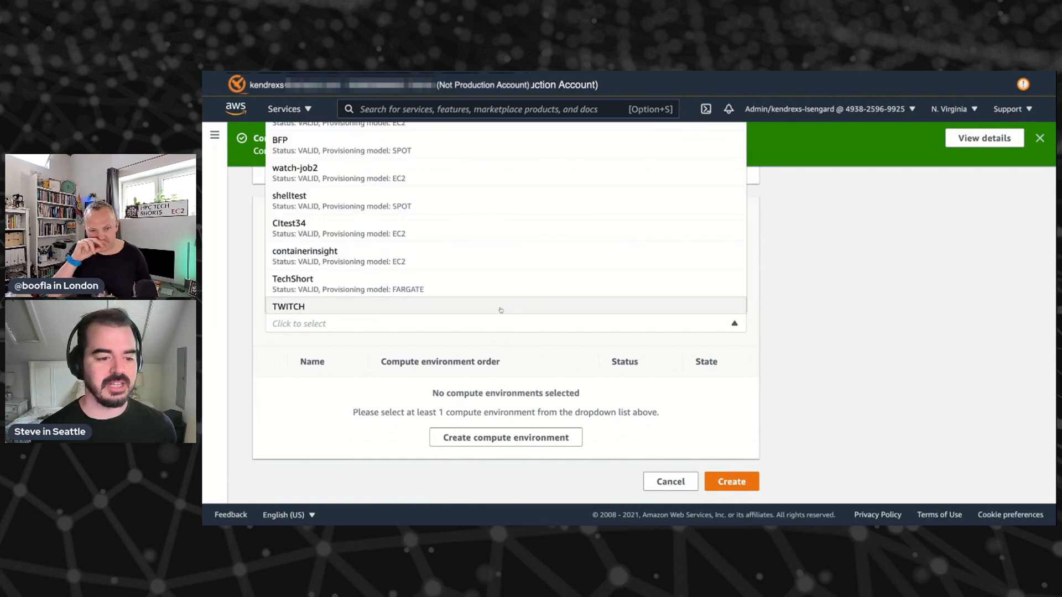
pyautogui.scroll(3, 479, 256)
pyautogui.scroll(-5, 470, 282)
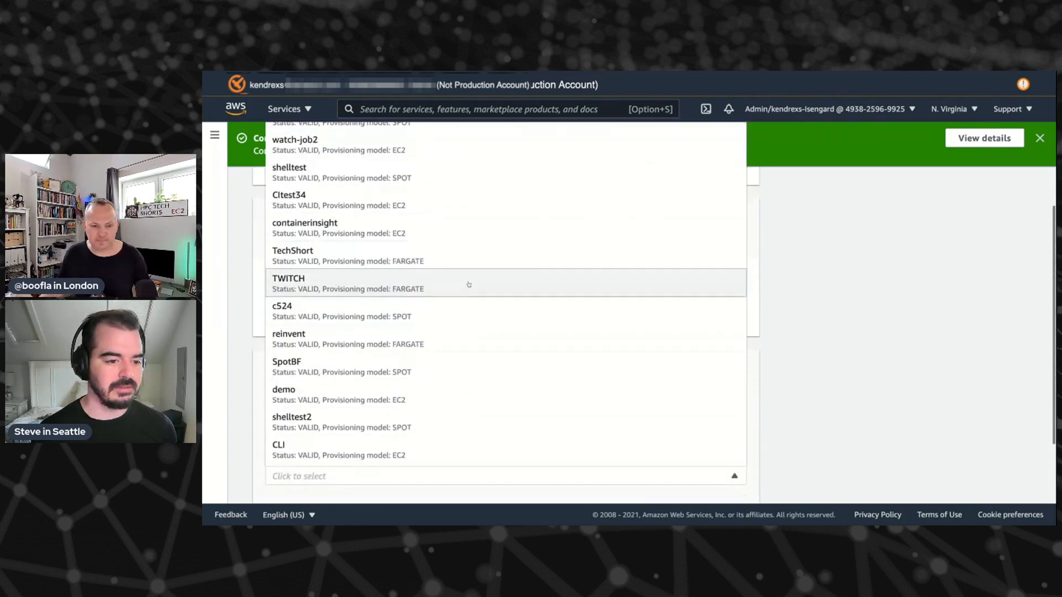
pyautogui.scroll(5, 487, 330)
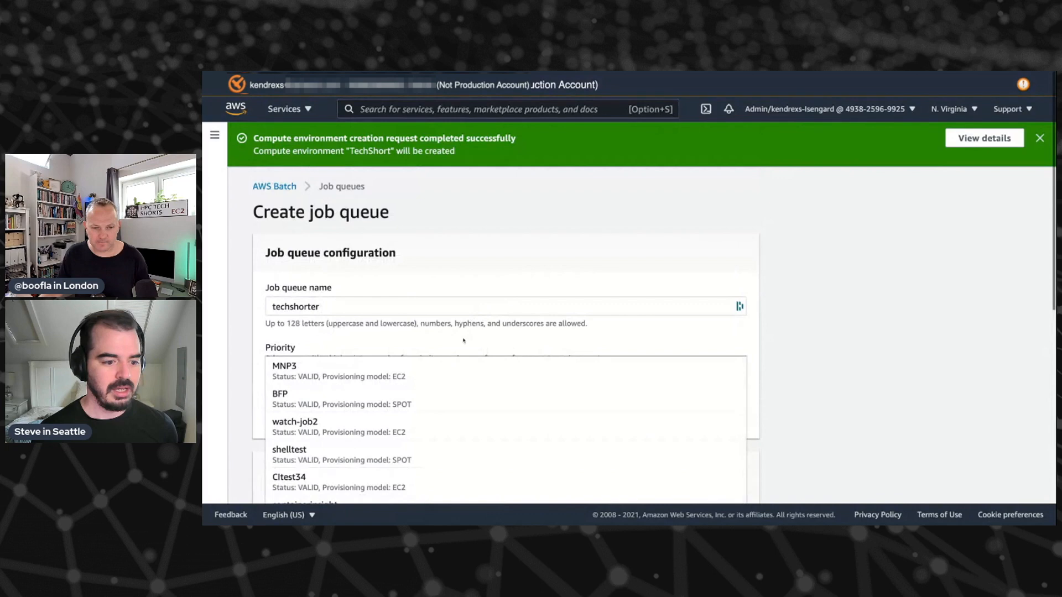
pyautogui.scroll(-2, 466, 391)
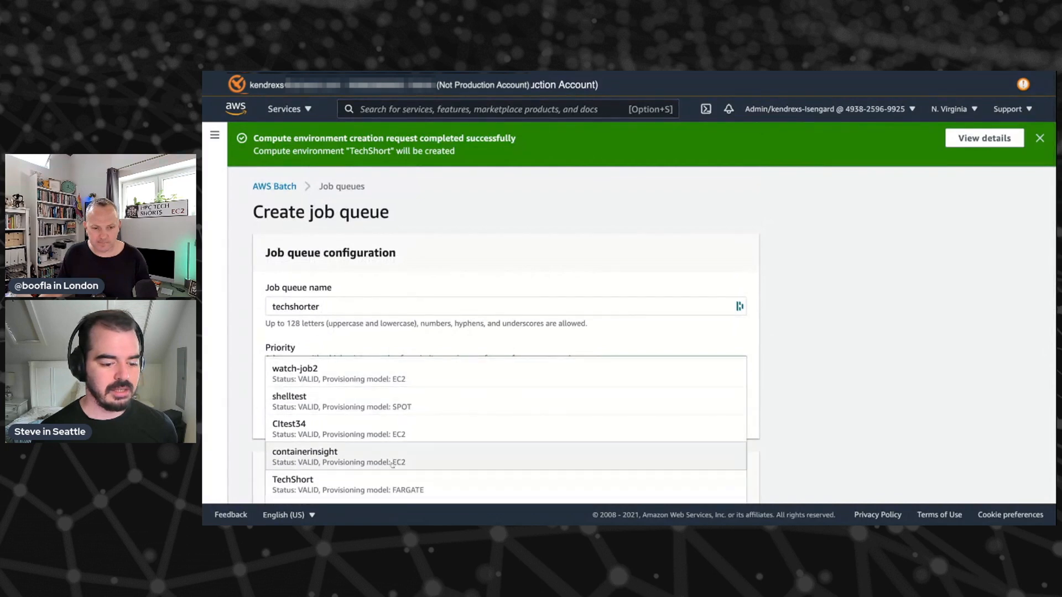
pyautogui.click(373, 488)
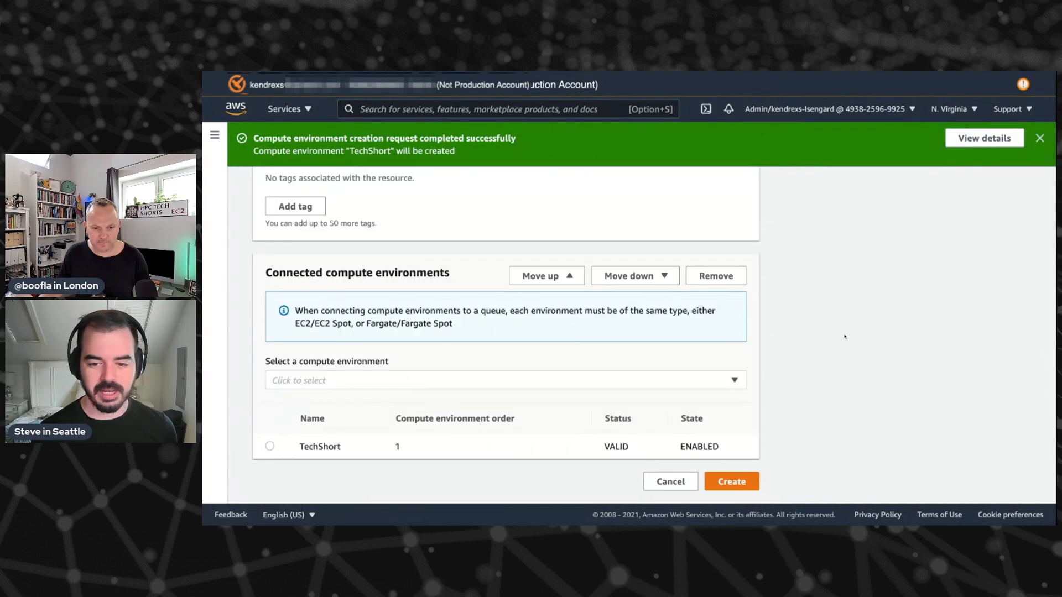
pyautogui.click(731, 482)
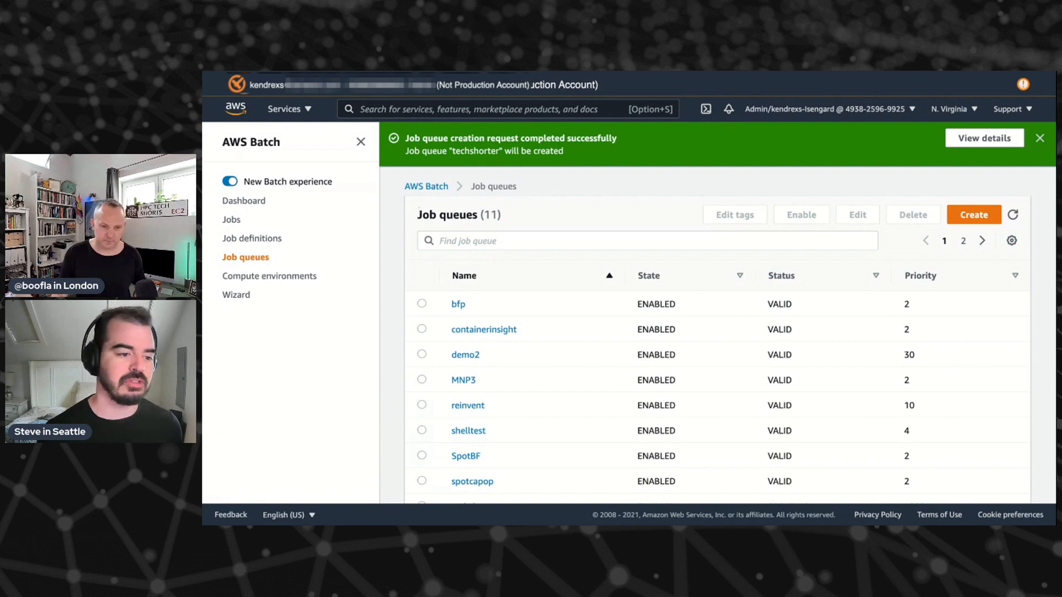
# Start a new job definition and name it techshorthello.
pyautogui.click(246, 238)
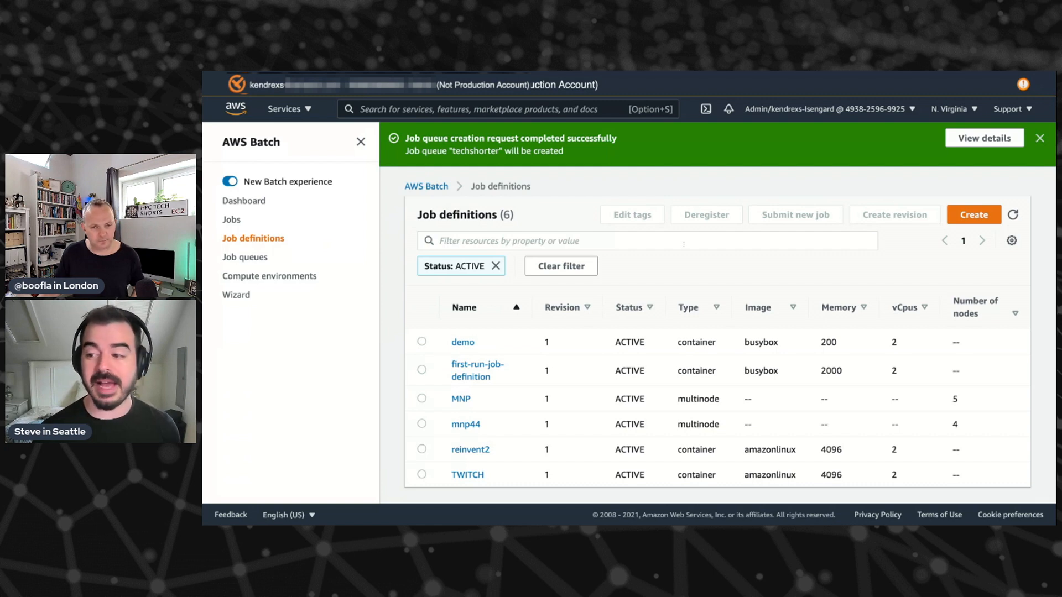
pyautogui.click(968, 216)
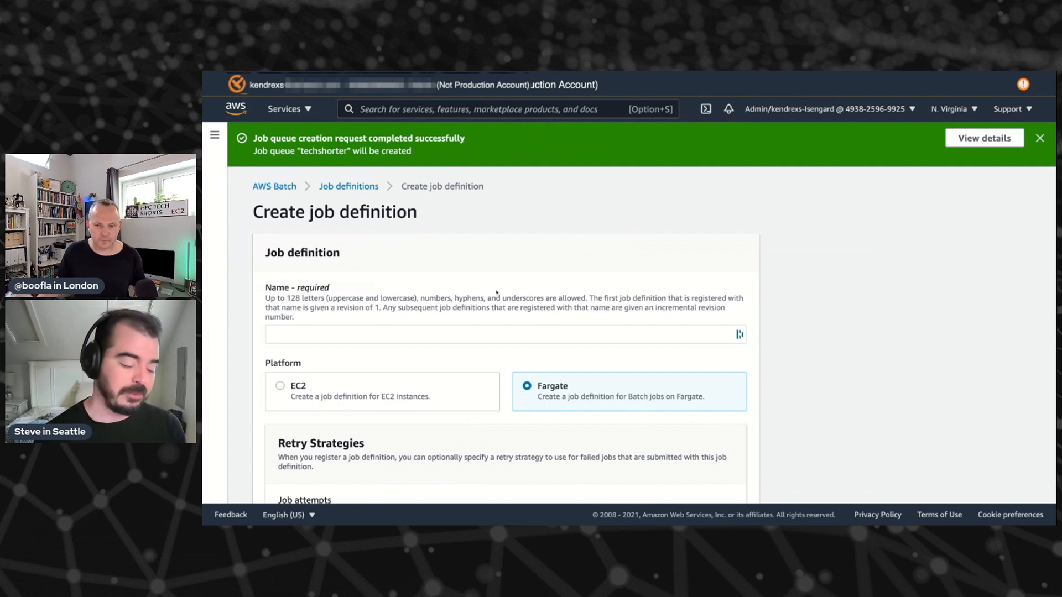
pyautogui.scroll(-3, 487, 294)
pyautogui.scroll(1, 476, 287)
pyautogui.click(458, 260)
pyautogui.write('techshorthello')
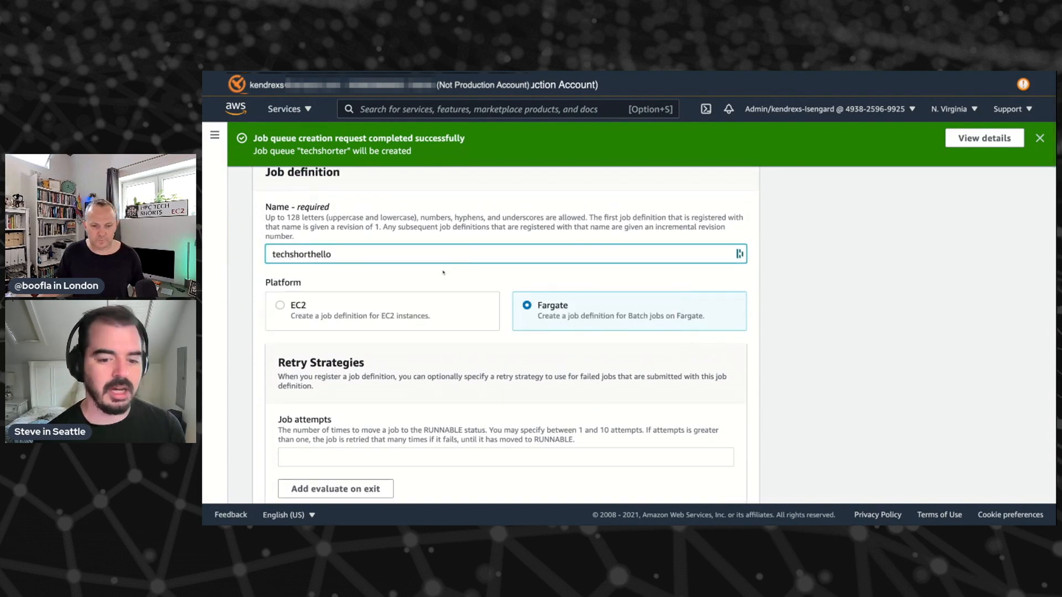
pyautogui.click(438, 275)
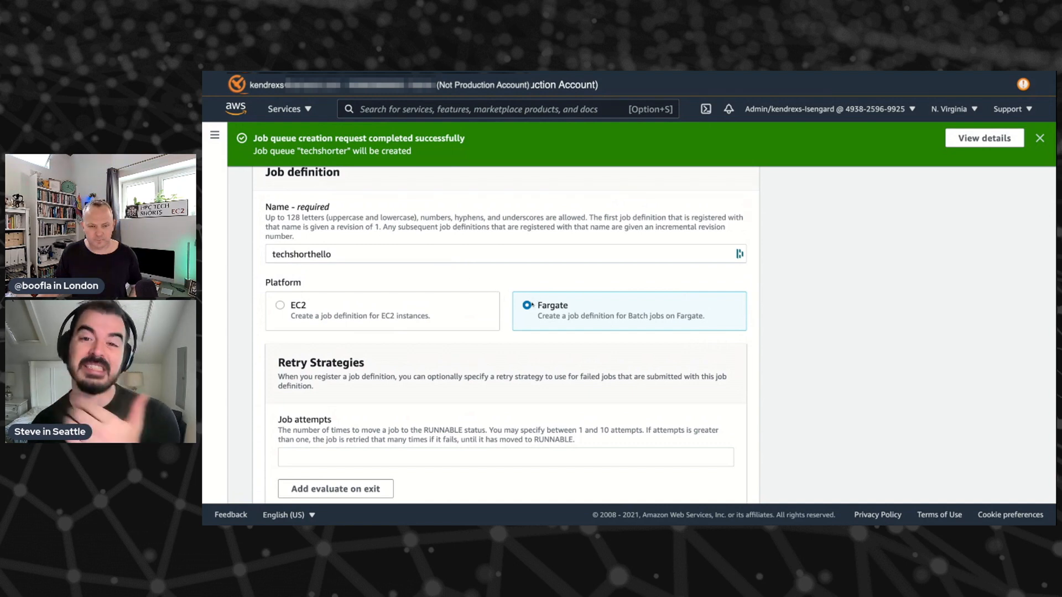
# Set the job definition's retry strategy to 10 job attempts.
pyautogui.scroll(-1, 511, 290)
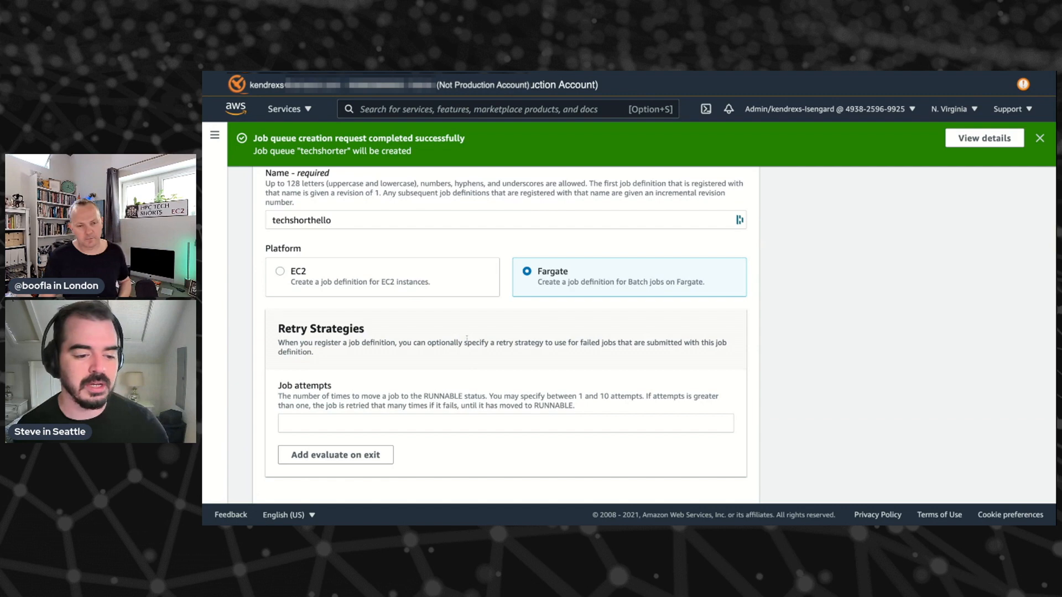
pyautogui.scroll(-1, 593, 275)
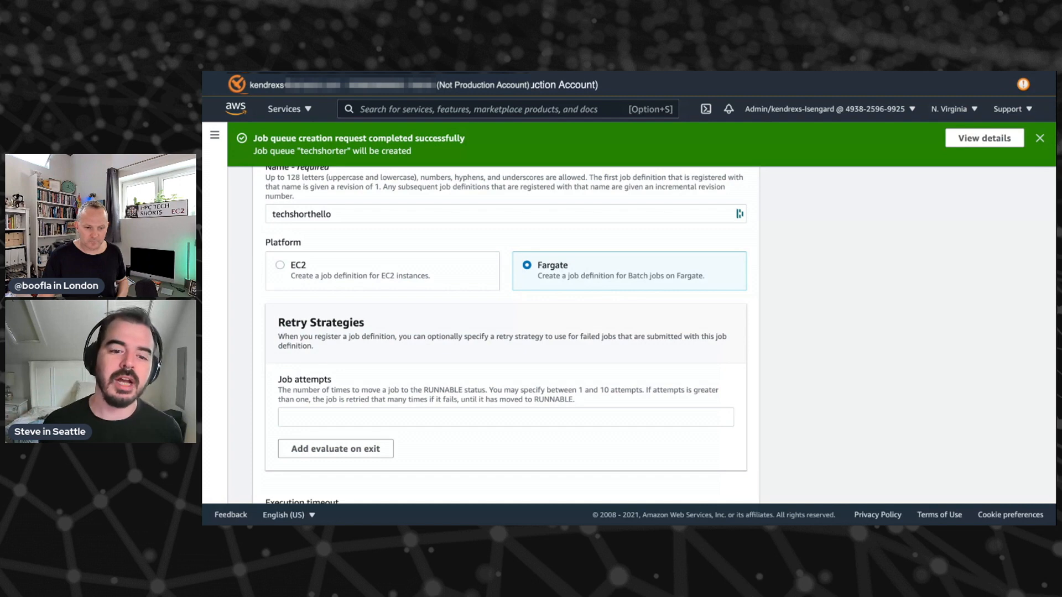
pyautogui.scroll(-3, 591, 268)
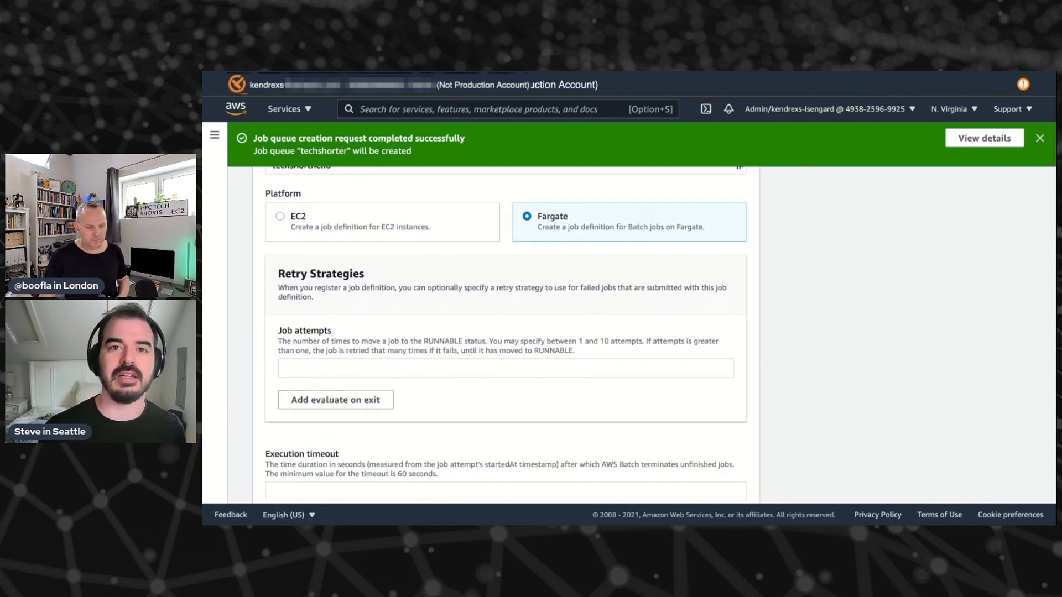
pyautogui.scroll(-1, 606, 227)
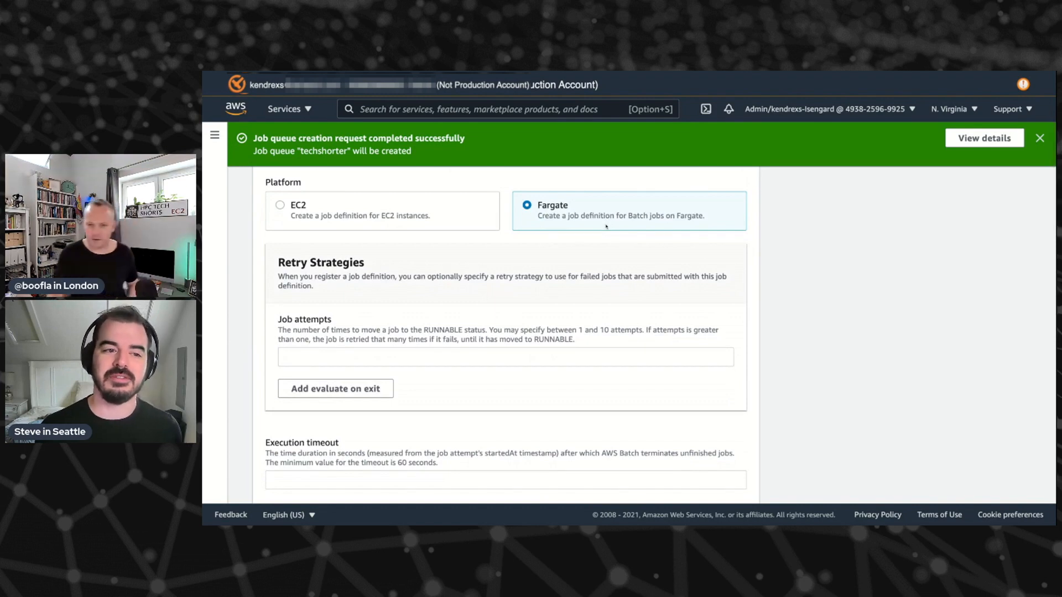
pyautogui.scroll(-2, 485, 282)
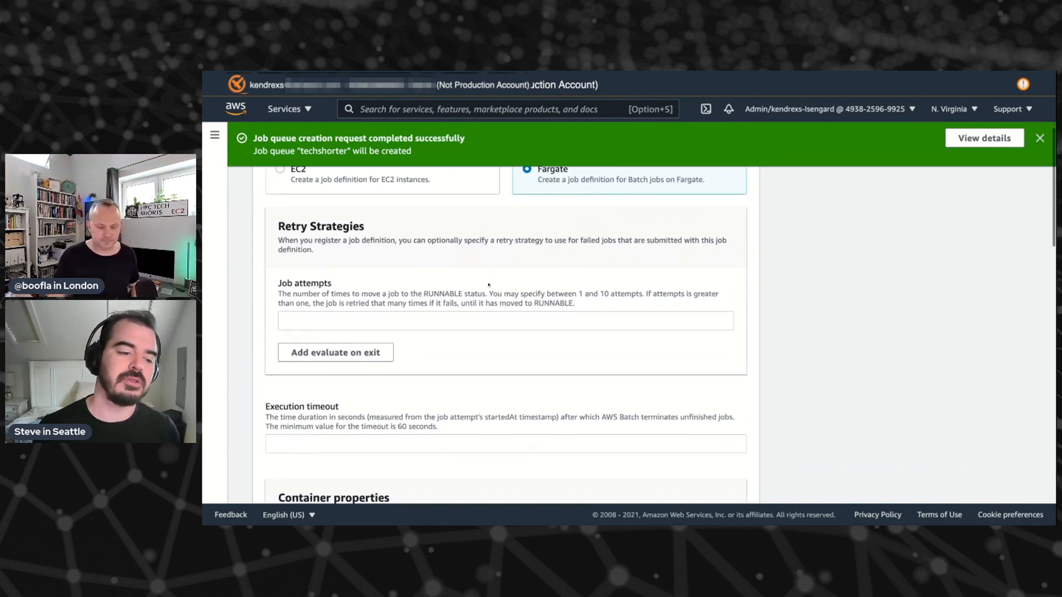
pyautogui.click(404, 321)
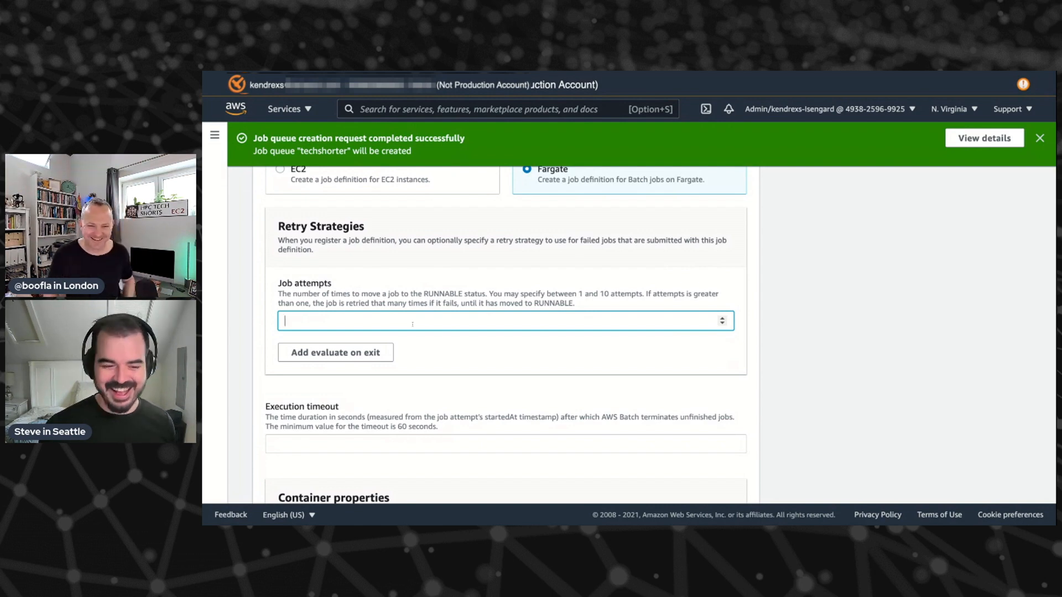
pyautogui.write('10')
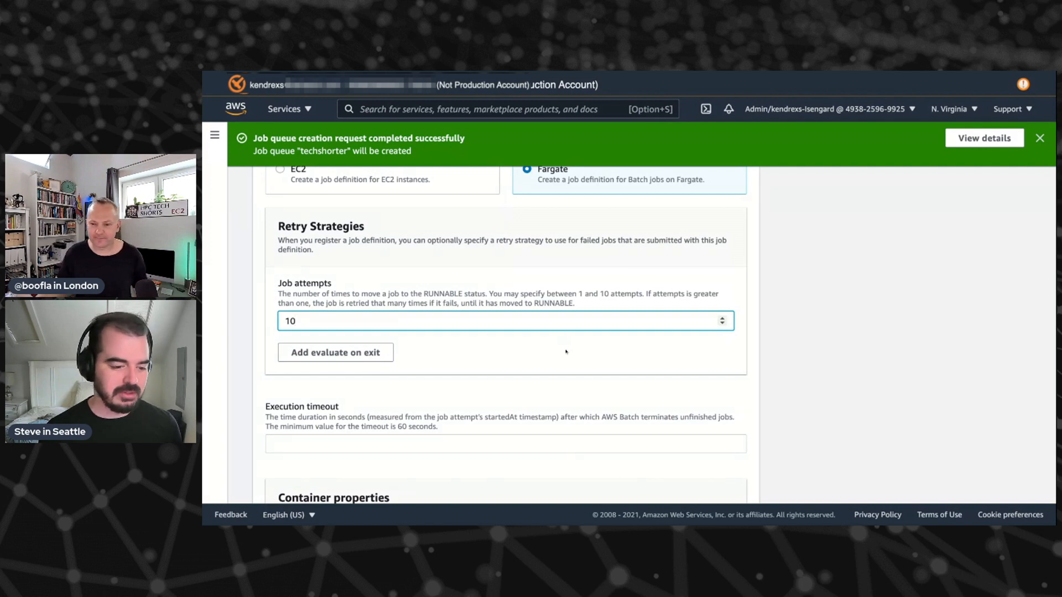
# Add an evaluate-on-exit condition to the retry strategy and review its exit code, status reason, reason and action settings.
pyautogui.scroll(-3, 575, 337)
pyautogui.scroll(1, 563, 332)
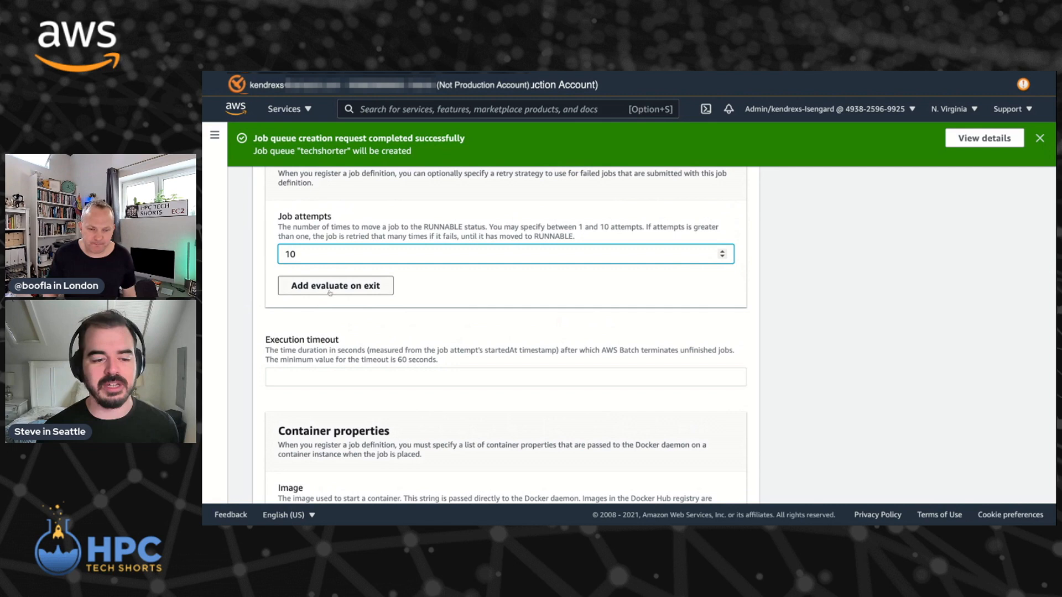
pyautogui.click(342, 292)
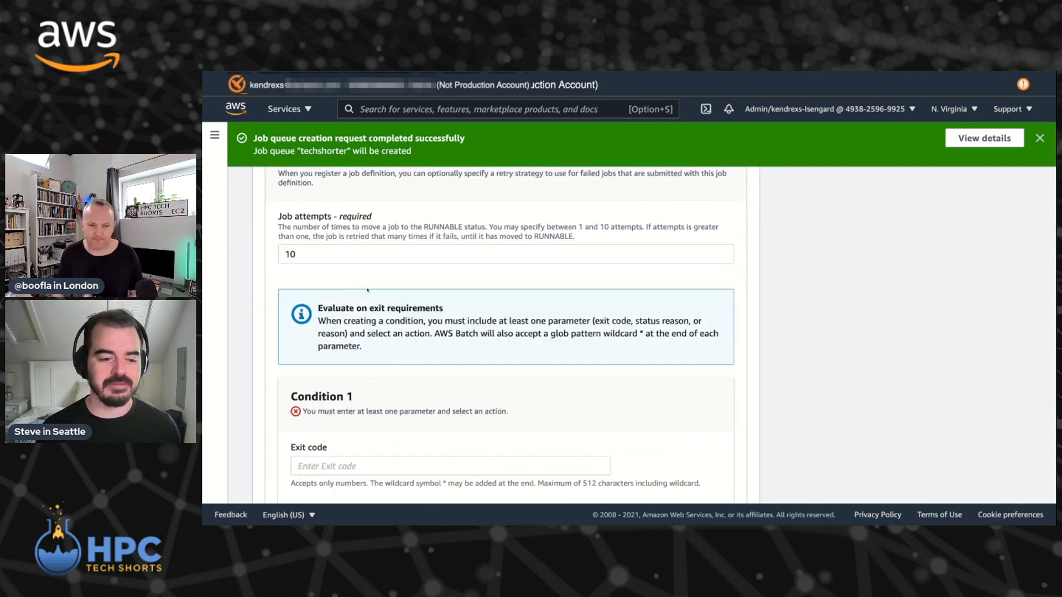
pyautogui.scroll(-3, 557, 298)
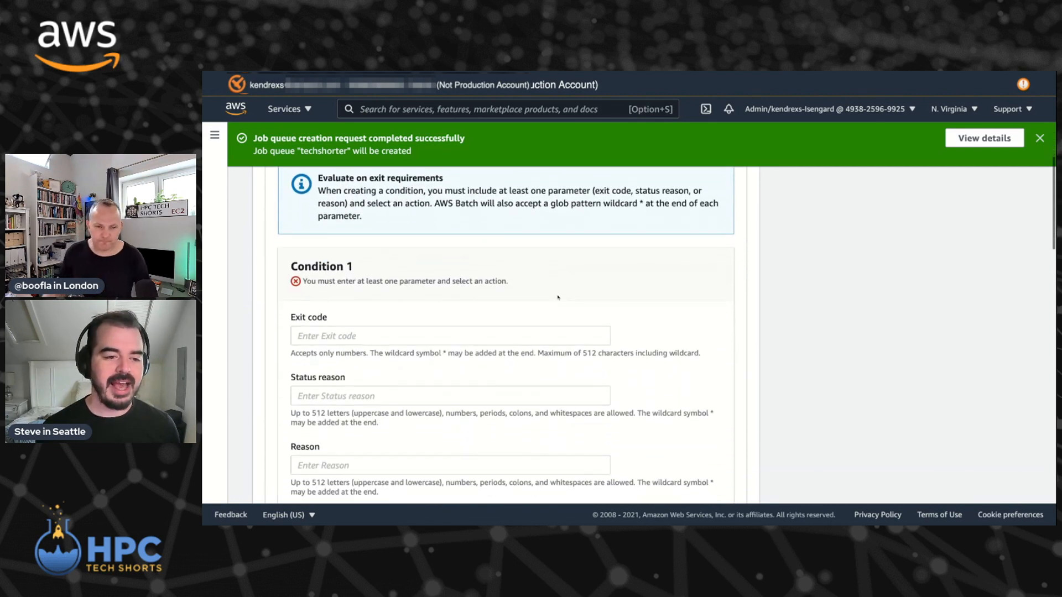
pyautogui.scroll(4, 558, 297)
pyautogui.scroll(-5, 398, 350)
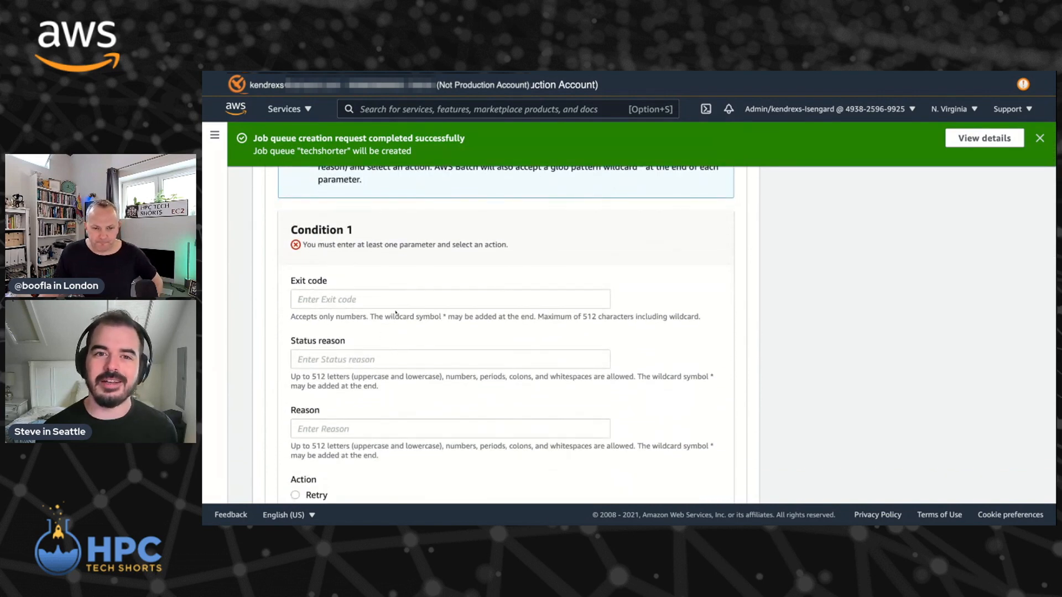
pyautogui.scroll(-1, 393, 316)
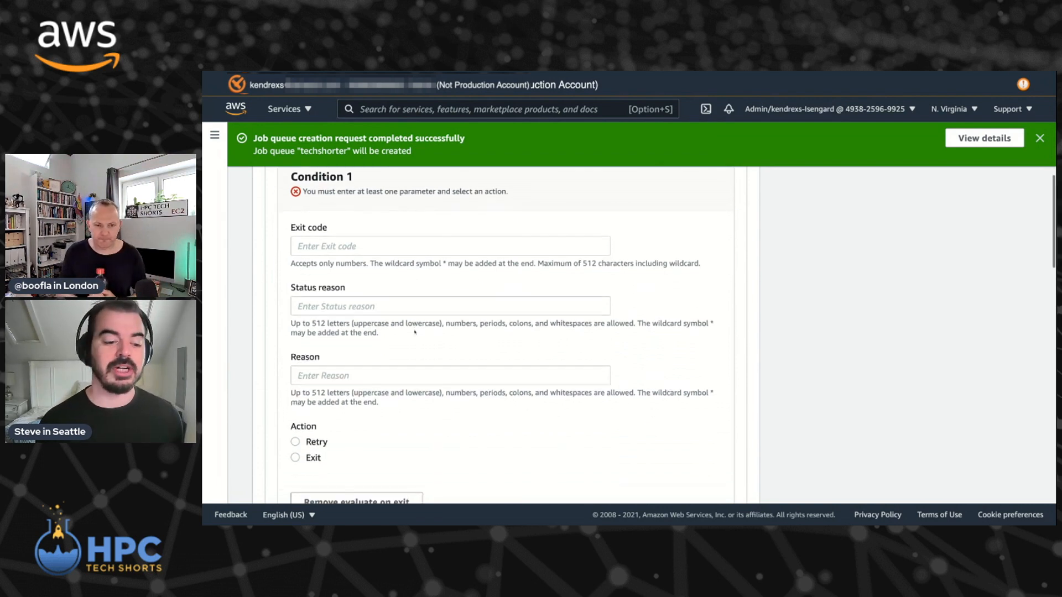
pyautogui.scroll(-4, 377, 313)
# Change the container's Bash command to echo hello boofla.
pyautogui.scroll(-7, 482, 304)
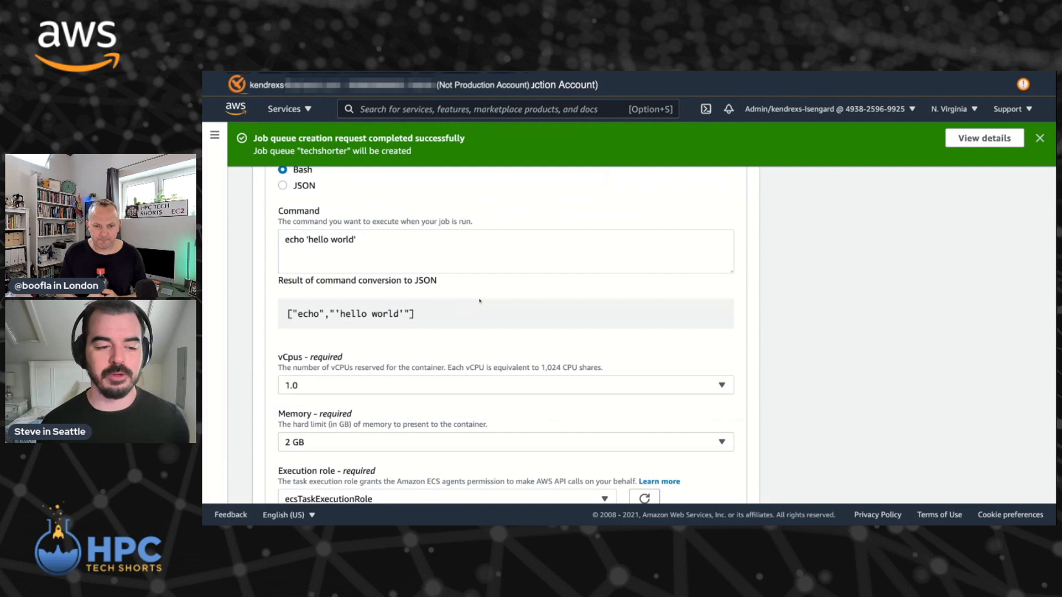
pyautogui.scroll(3, 539, 377)
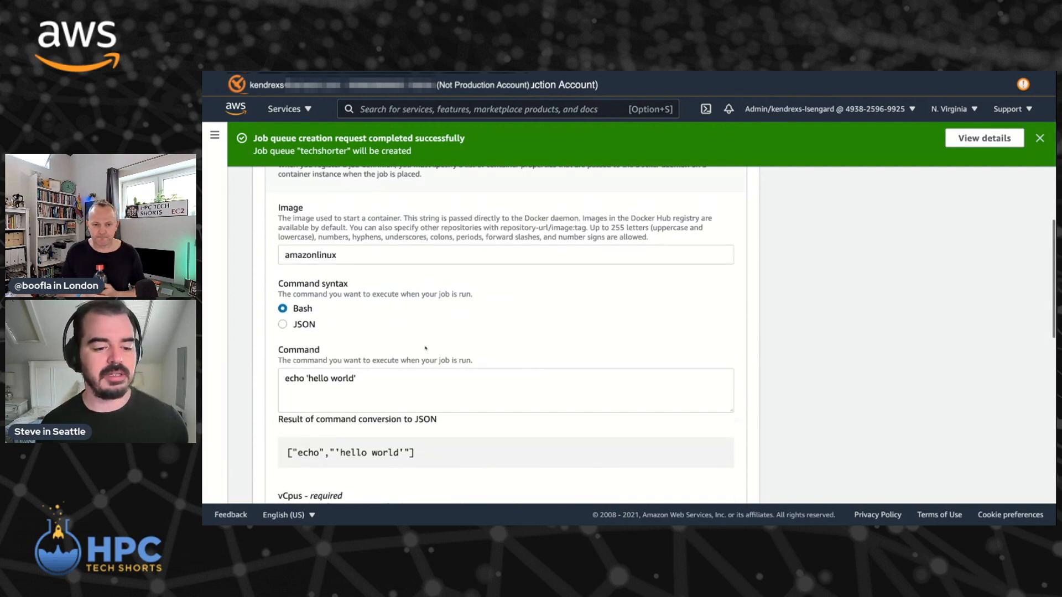
pyautogui.moveTo(355, 378); pyautogui.dragTo(331, 378)
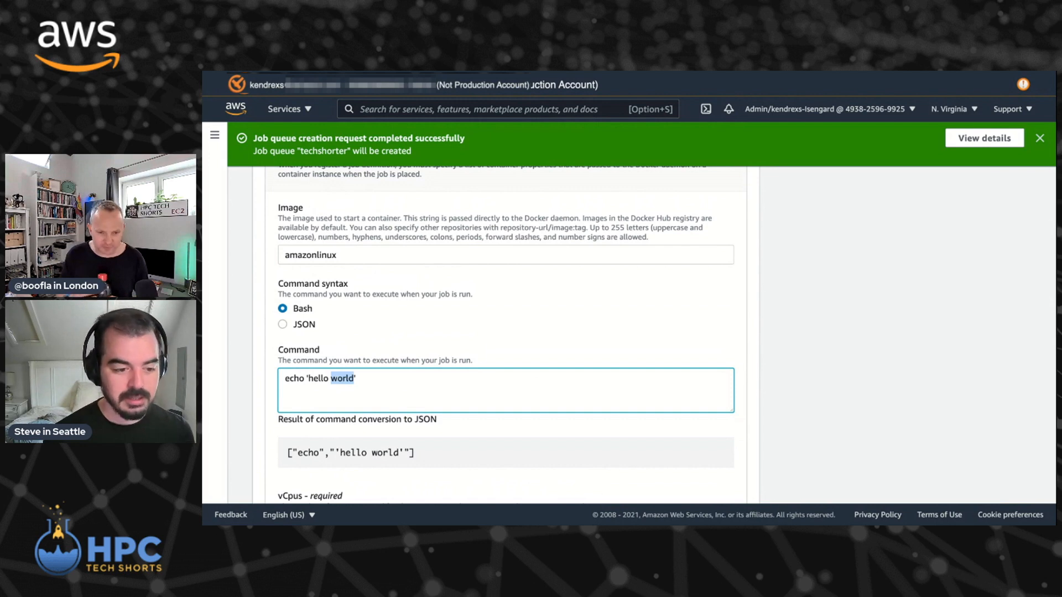
pyautogui.write('boof')
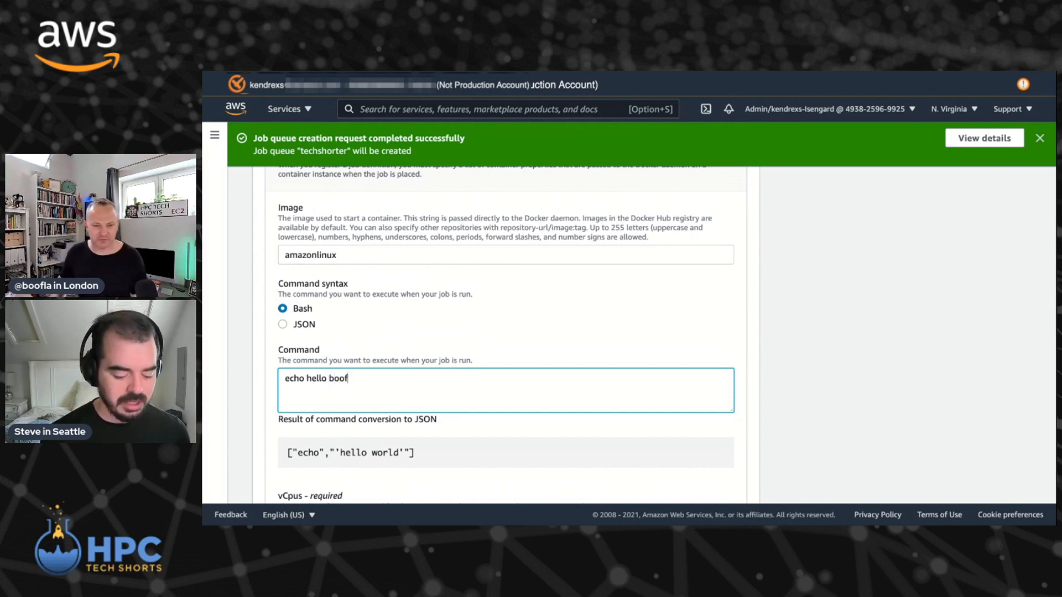
pyautogui.write('la')
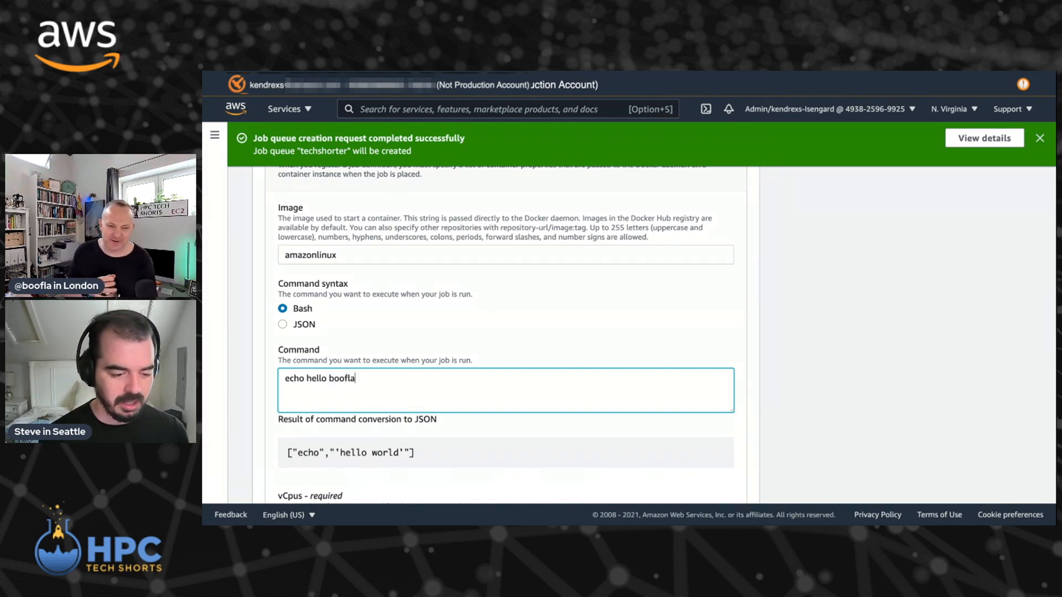
pyautogui.click(579, 324)
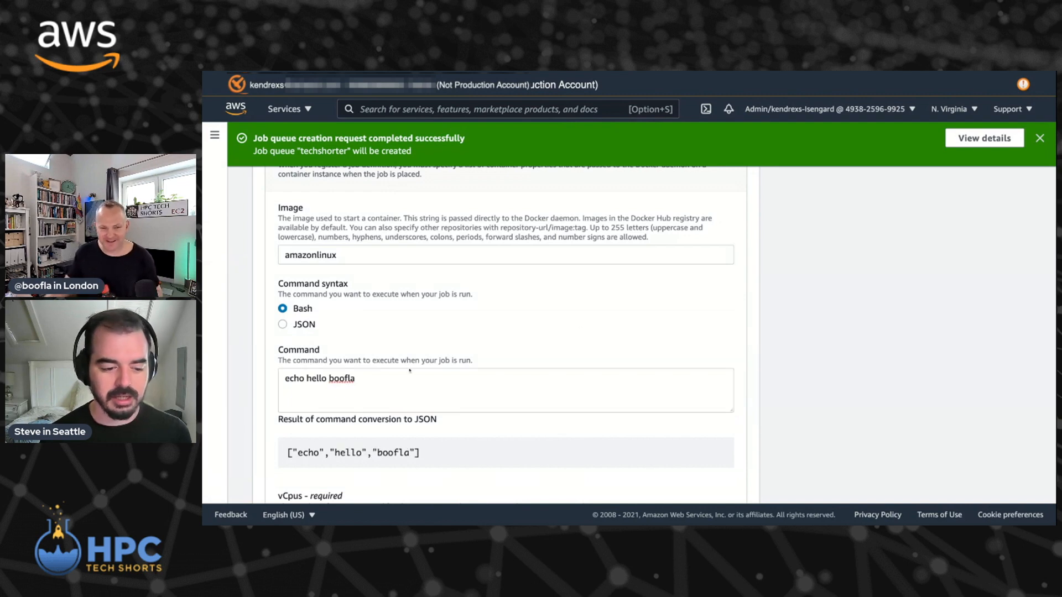
# Set the job definition's execution timeout to 1000 seconds.
pyautogui.scroll(1, 530, 330)
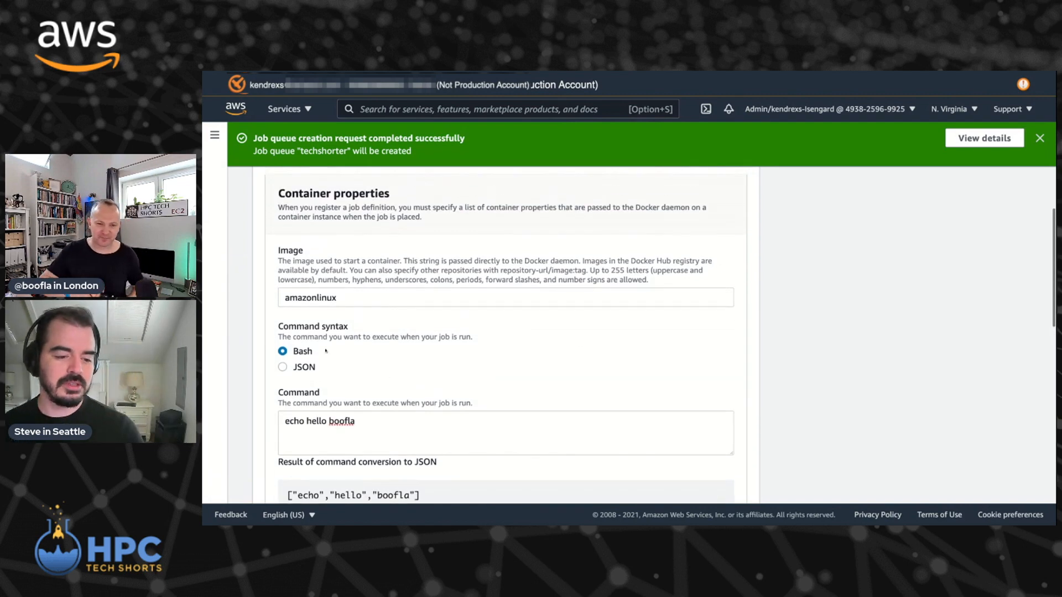
pyautogui.scroll(-1, 411, 342)
pyautogui.scroll(1, 415, 341)
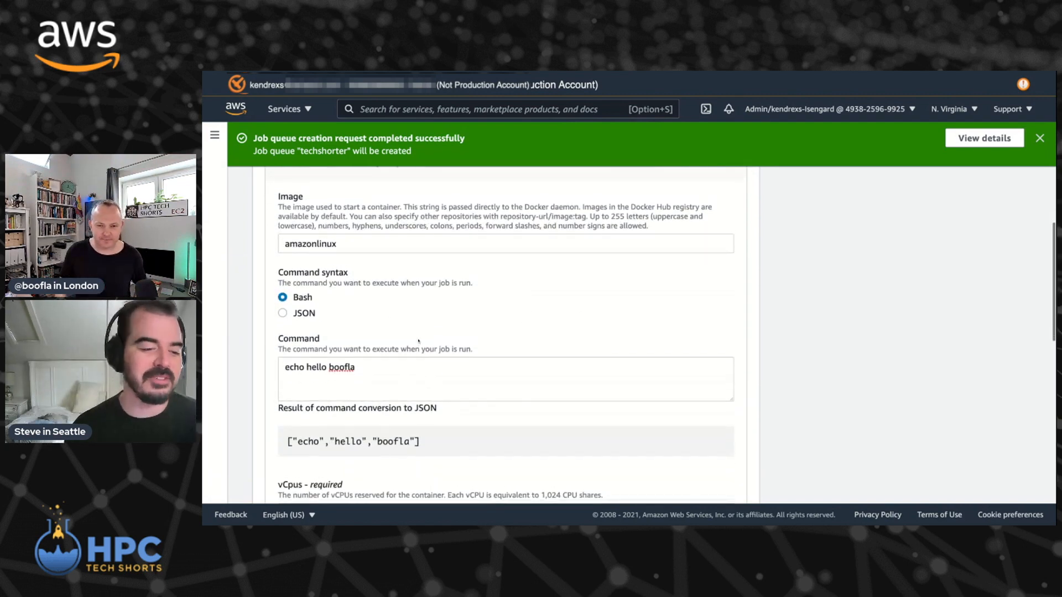
pyautogui.scroll(3, 419, 341)
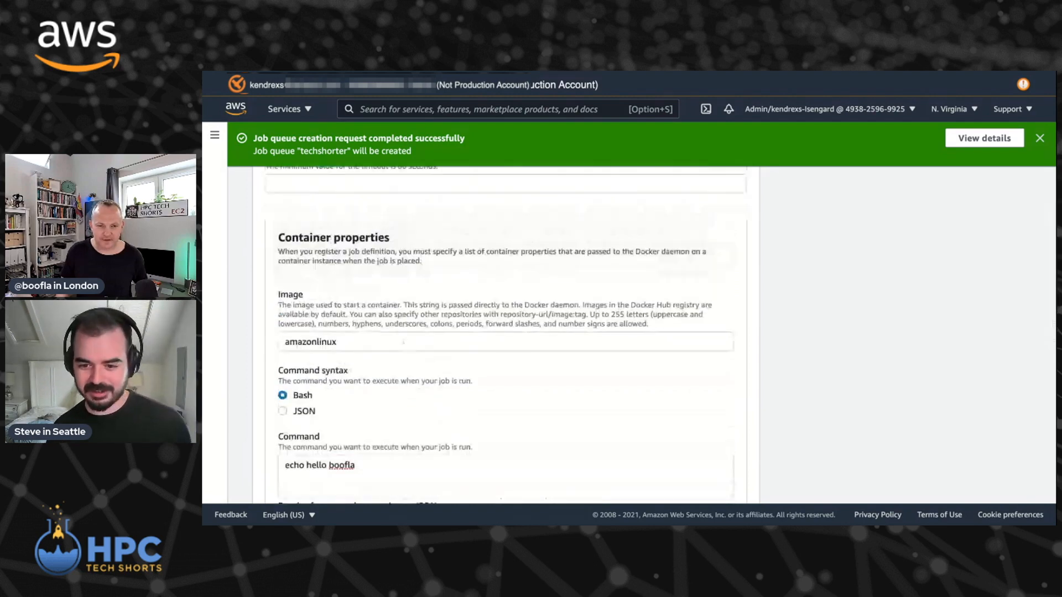
pyautogui.scroll(4, 506, 335)
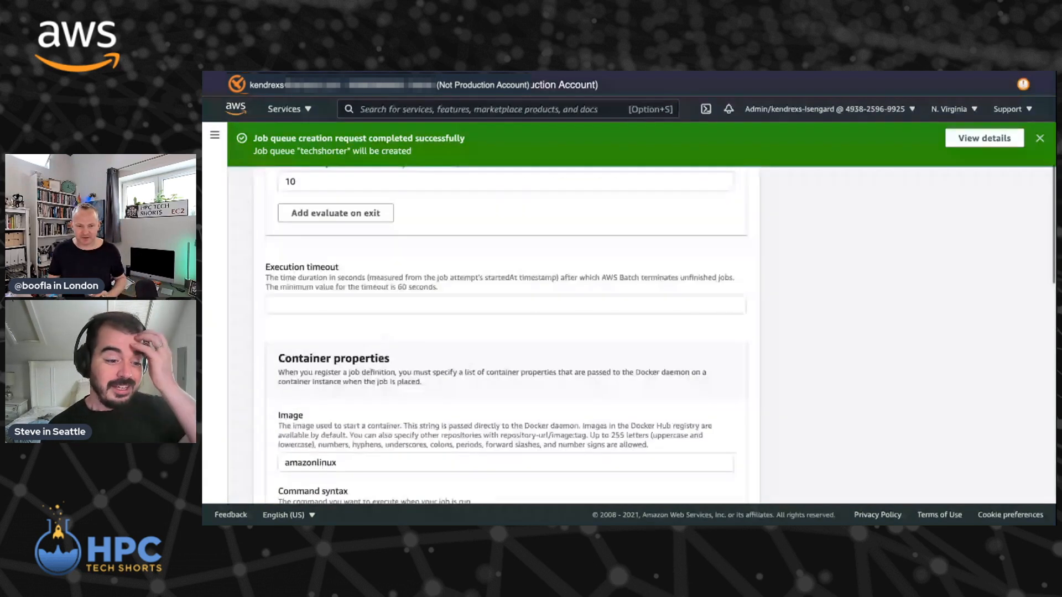
pyautogui.scroll(5, 449, 324)
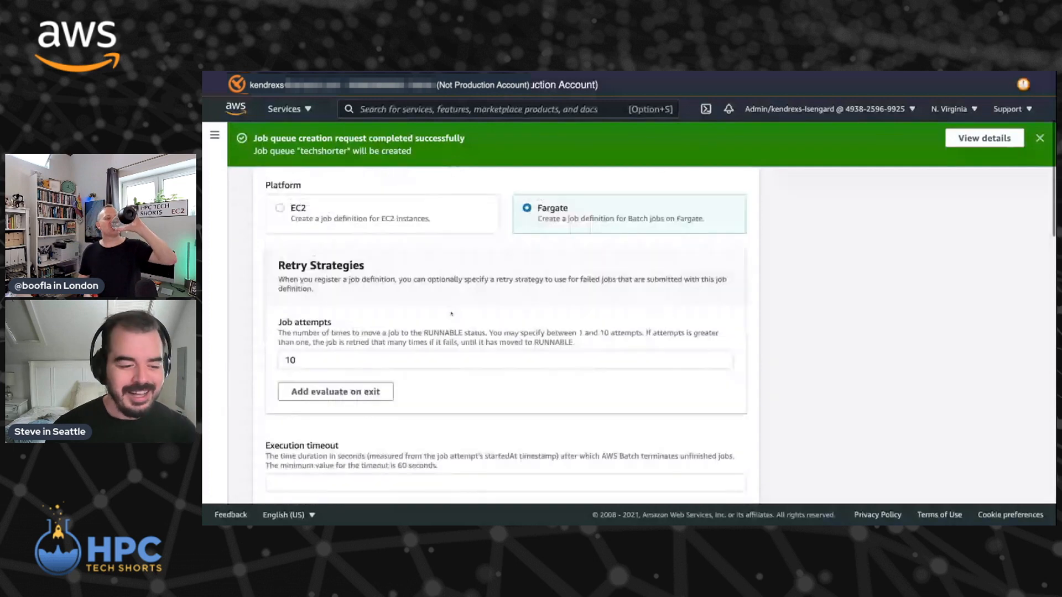
pyautogui.scroll(-2, 449, 325)
pyautogui.scroll(-2, 449, 325)
pyautogui.click(386, 360)
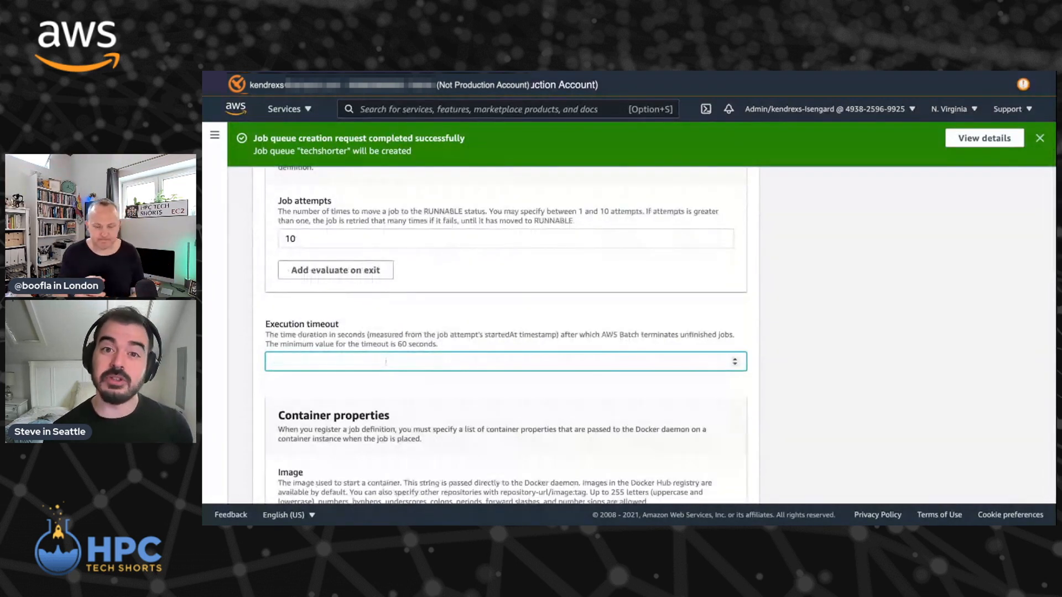
pyautogui.write('100')
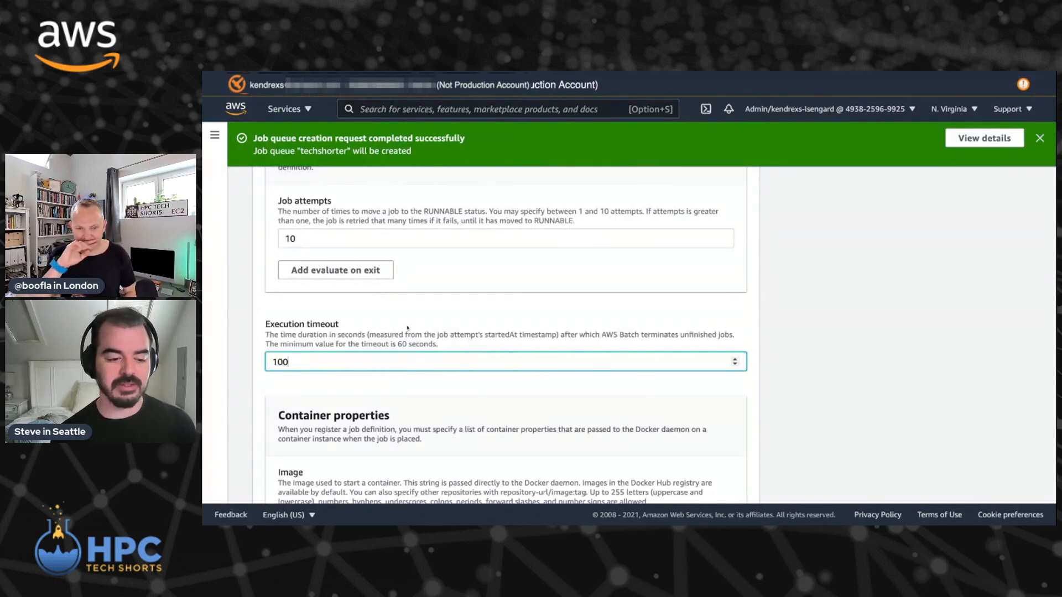
pyautogui.write('0')
pyautogui.click(304, 318)
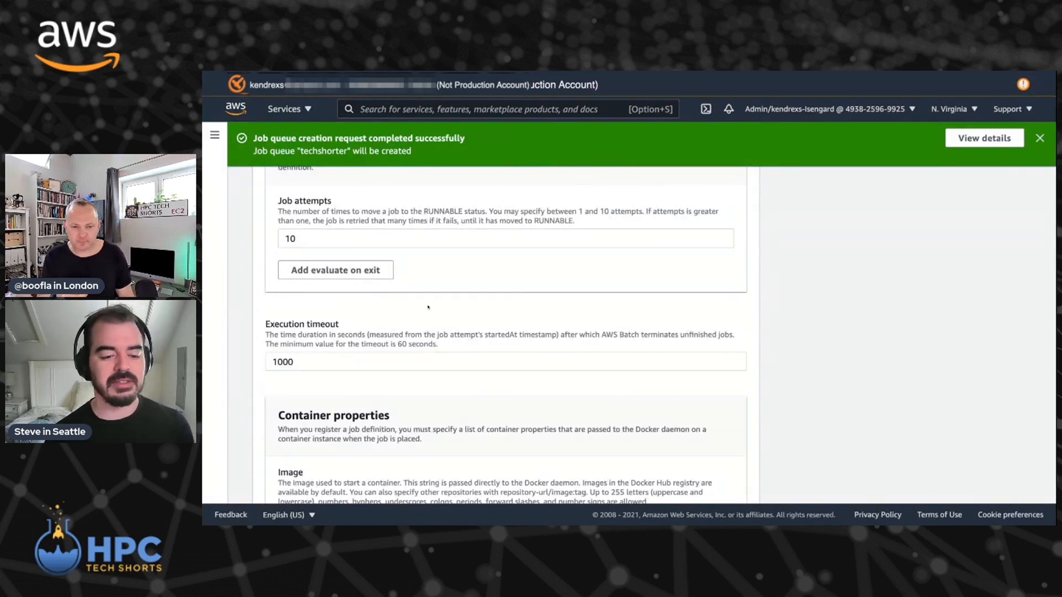
# Review the container's image and command, and reserve 0.25 vCPUs for it.
pyautogui.scroll(-3, 423, 309)
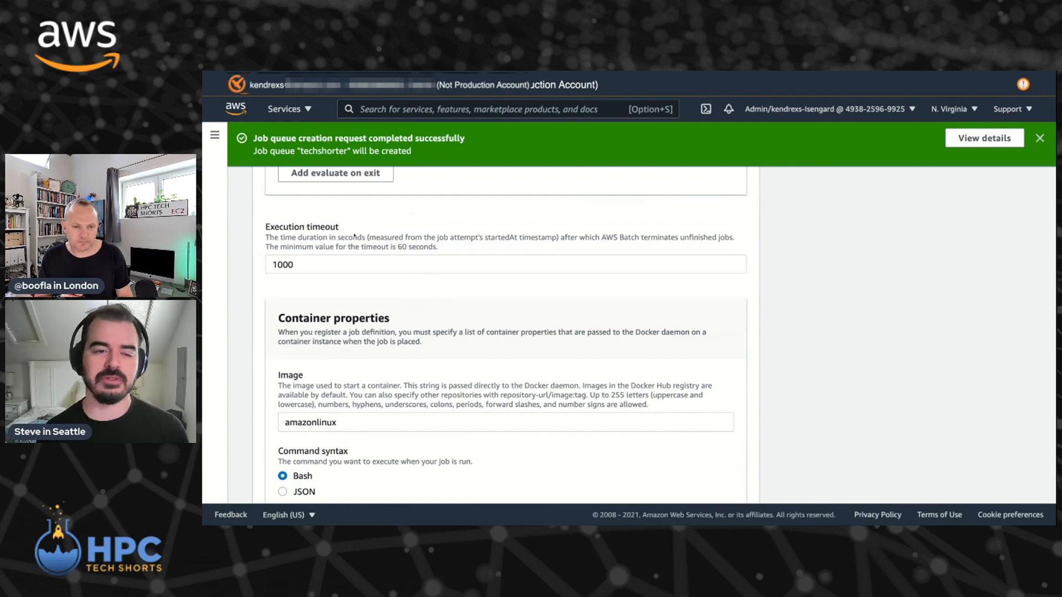
pyautogui.scroll(-3, 375, 277)
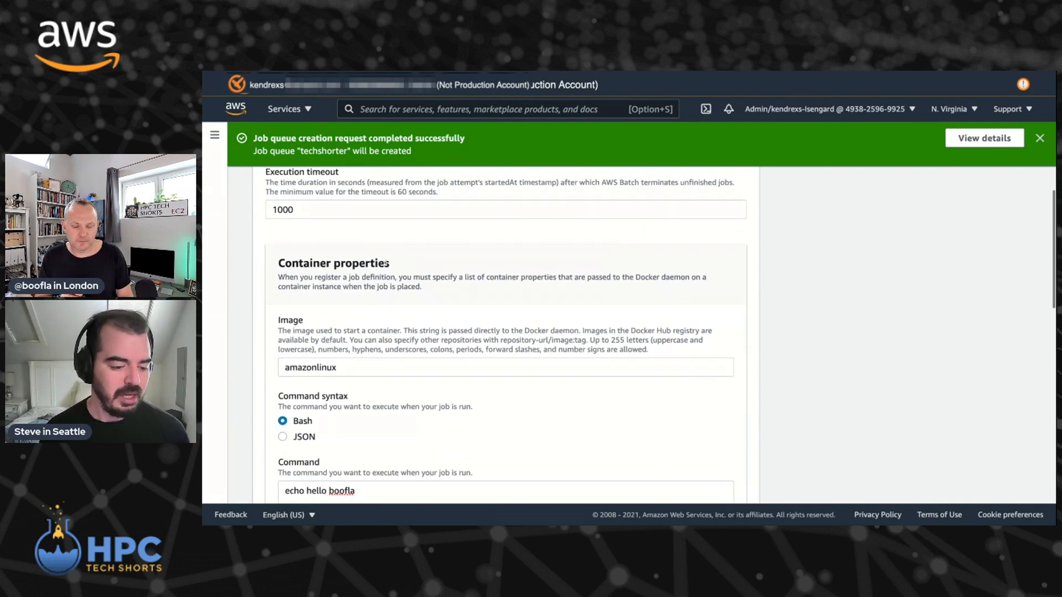
pyautogui.click(363, 302)
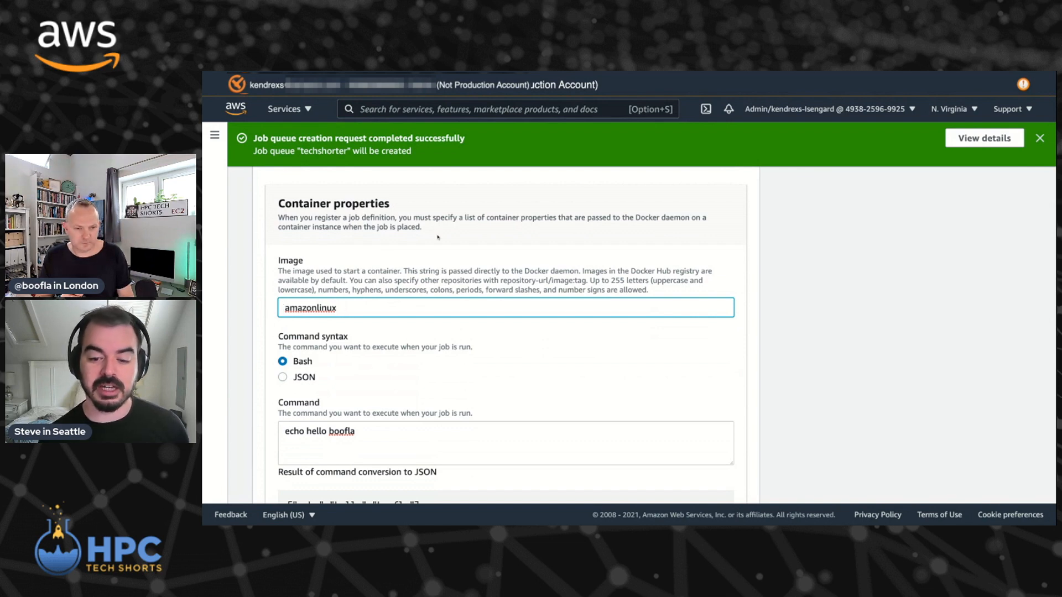
pyautogui.scroll(-3, 424, 257)
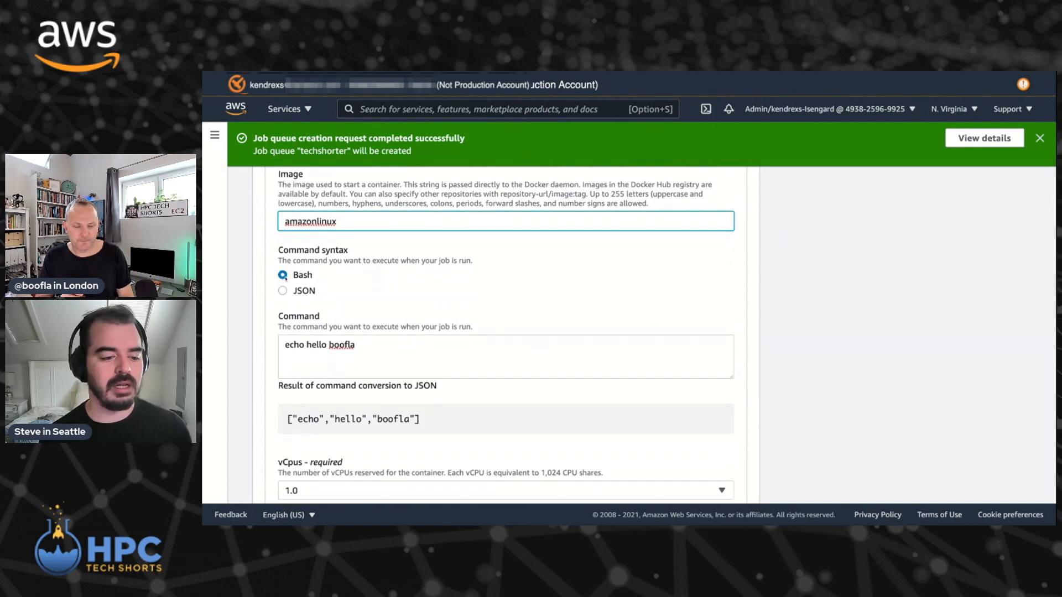
pyautogui.scroll(-2, 297, 282)
pyautogui.click(290, 290)
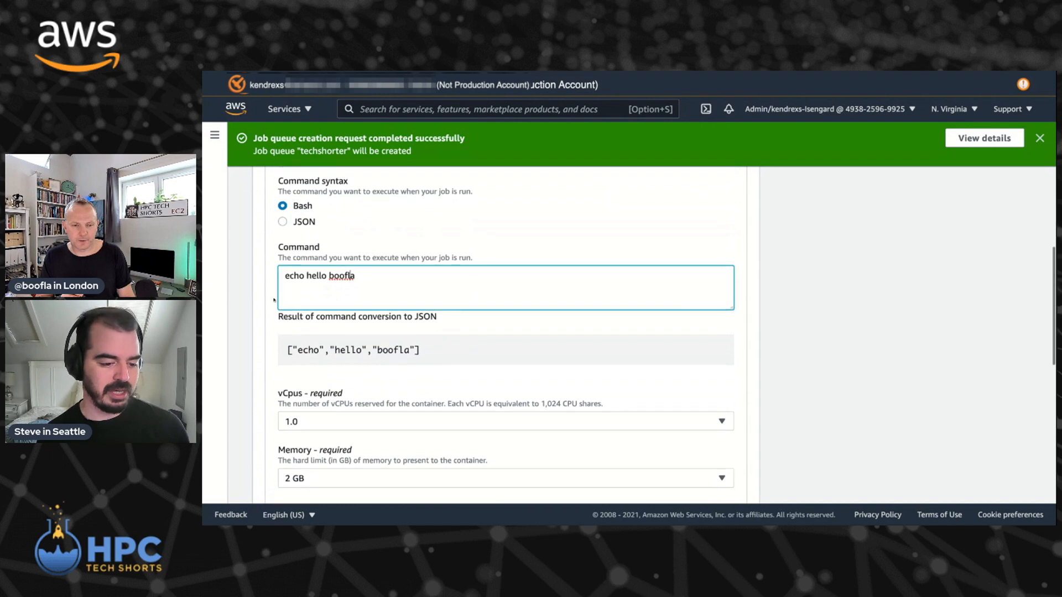
pyautogui.scroll(-2, 276, 296)
pyautogui.scroll(-1, 270, 300)
pyautogui.click(341, 315)
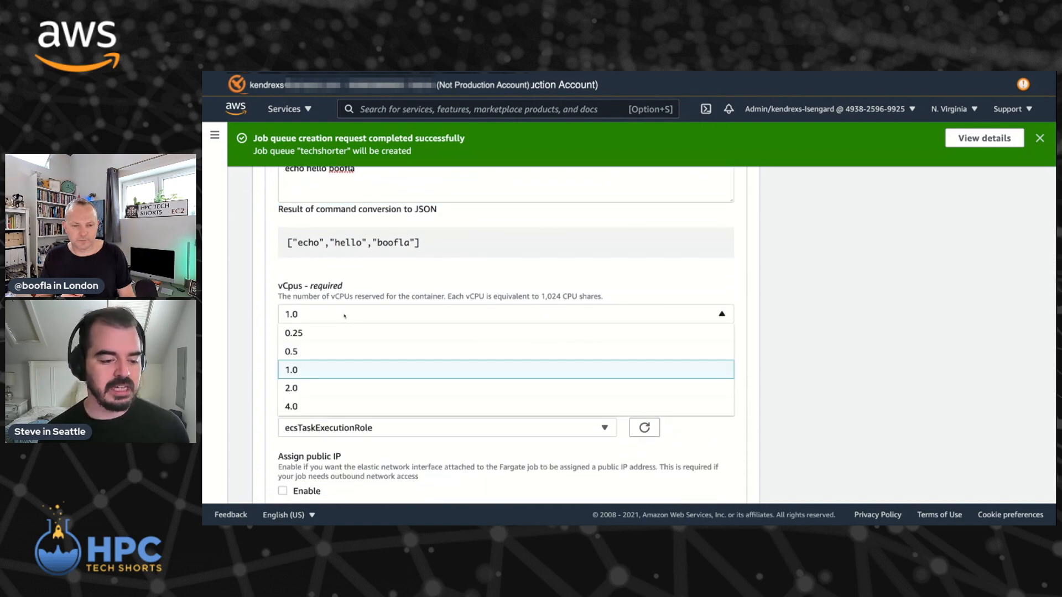
pyautogui.click(317, 334)
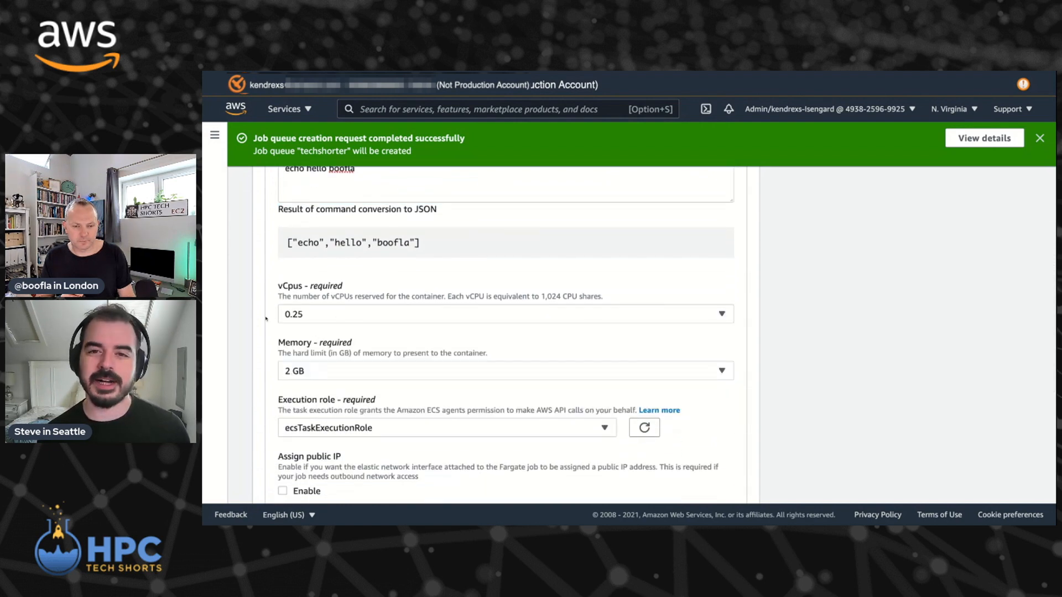
pyautogui.scroll(-2, 266, 318)
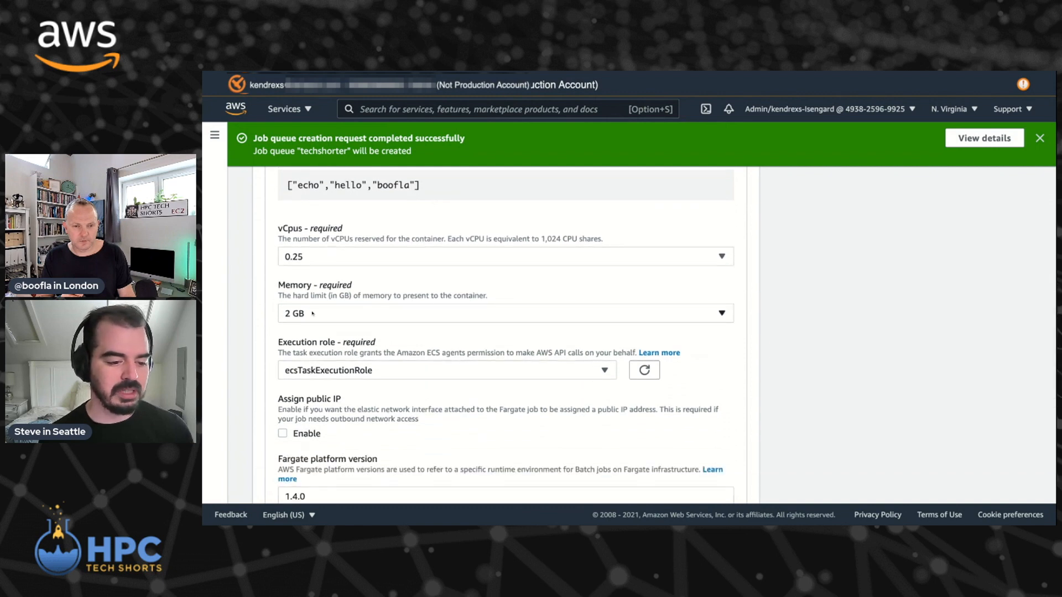
pyautogui.scroll(-2, 305, 313)
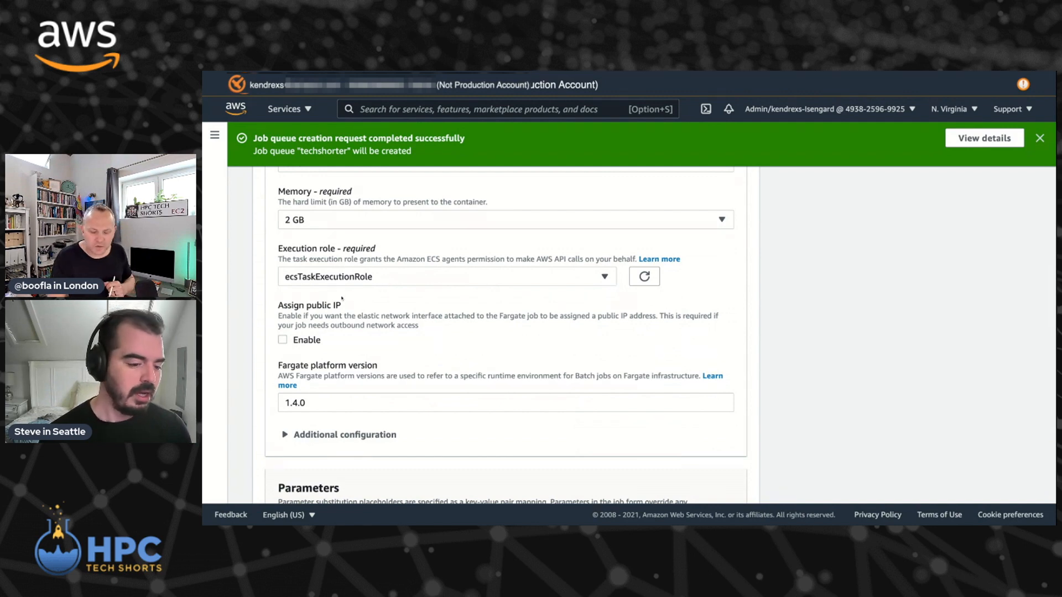
# Switch the container's vCPUs to 2.0 and back to 0.25, examining the memory sizes offered for each.
pyautogui.scroll(2, 390, 278)
pyautogui.click(477, 279)
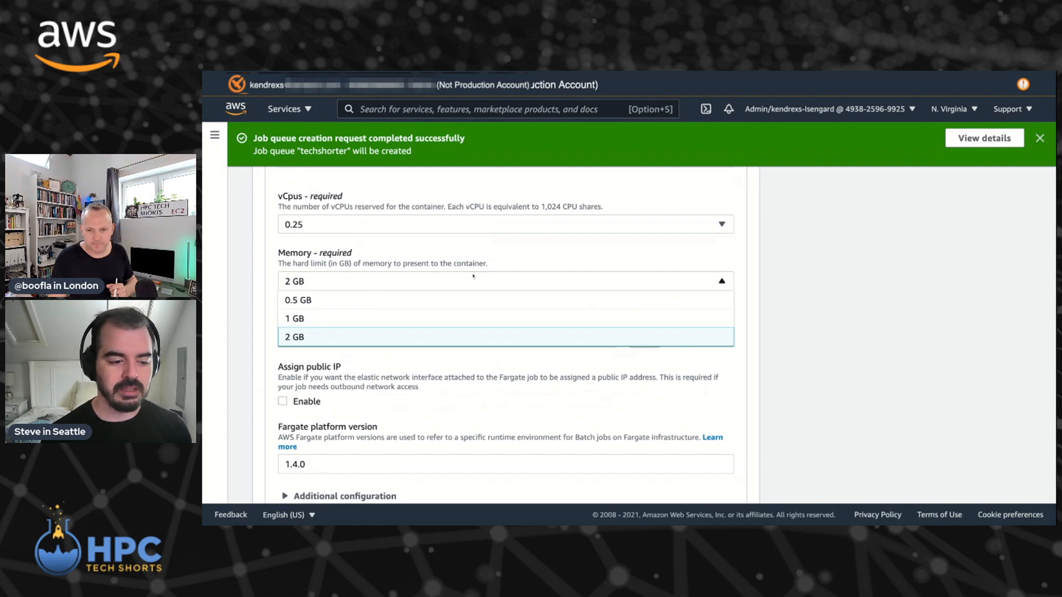
pyautogui.click(721, 224)
pyautogui.click(318, 297)
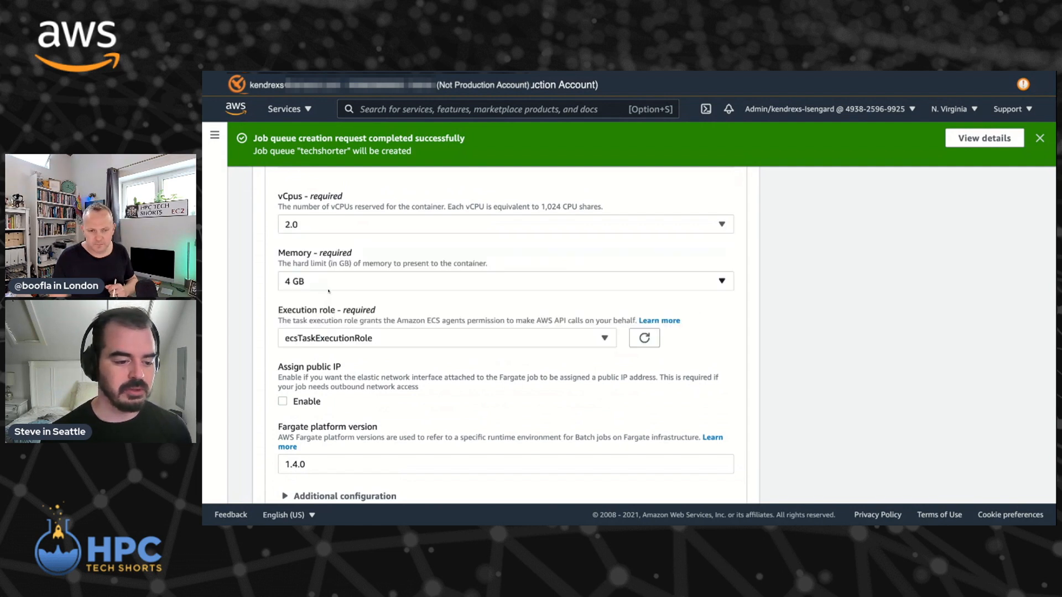
pyautogui.click(375, 274)
pyautogui.scroll(-1, 395, 238)
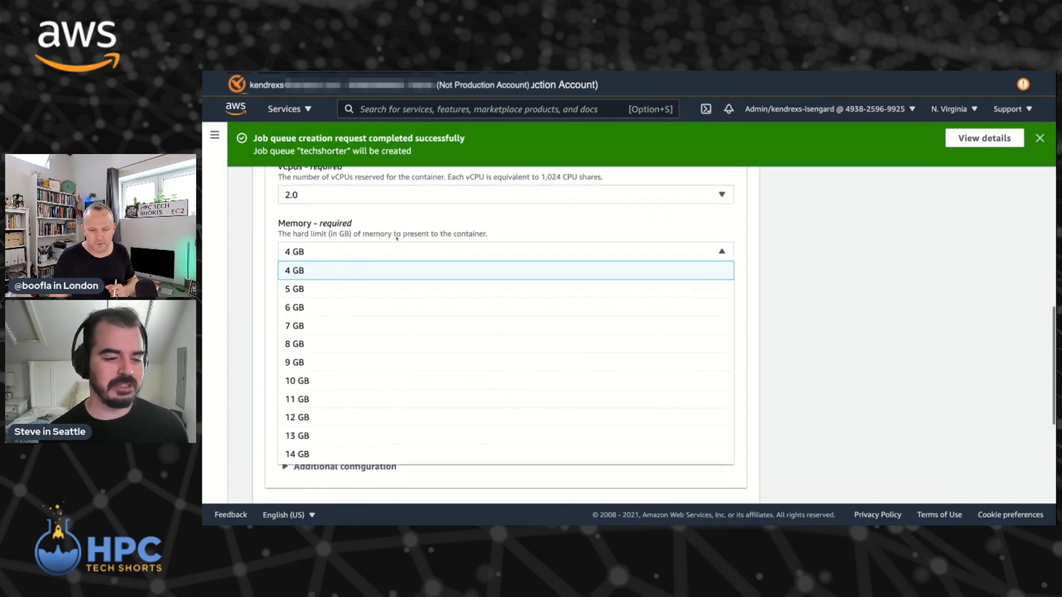
pyautogui.scroll(-1, 421, 382)
pyautogui.scroll(-1, 403, 417)
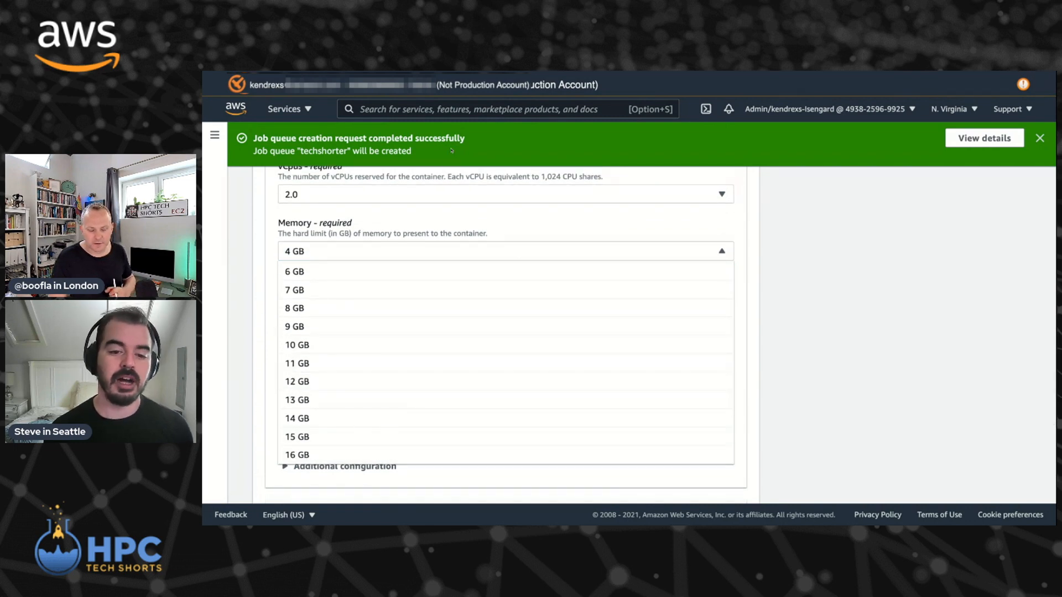
pyautogui.click(404, 194)
pyautogui.click(398, 211)
pyautogui.click(381, 251)
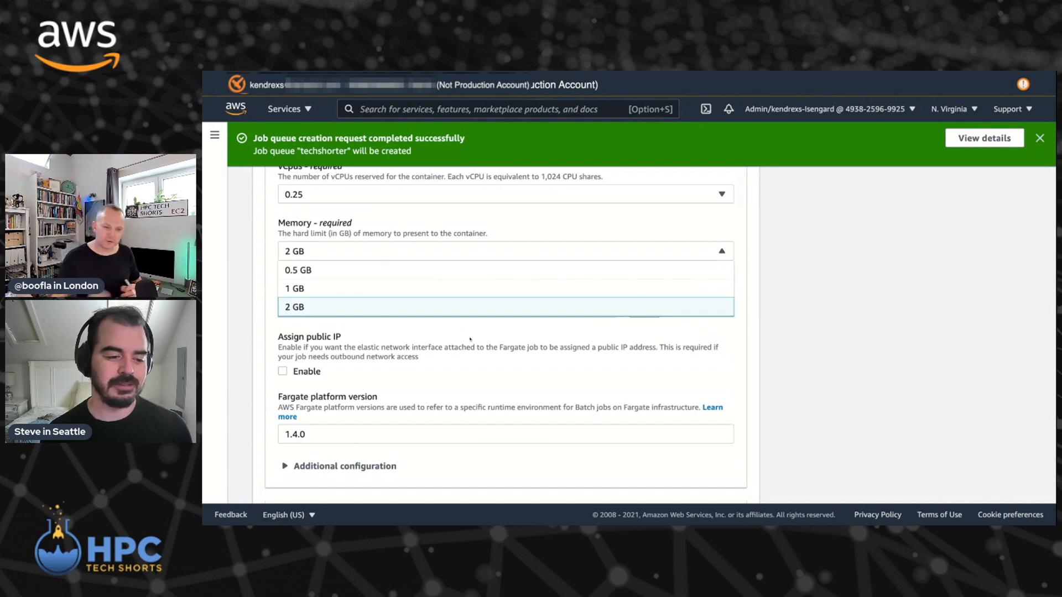
# Reserve 4.0 vCPUs and 30 GB of memory for the container.
pyautogui.click(356, 194)
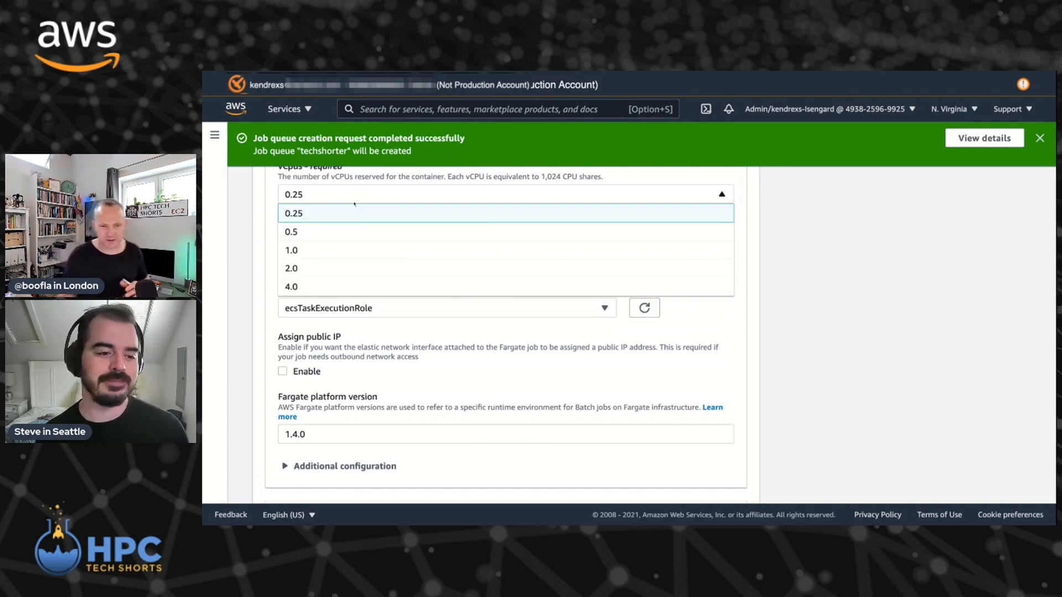
pyautogui.click(347, 287)
pyautogui.click(343, 250)
pyautogui.scroll(-10, 394, 408)
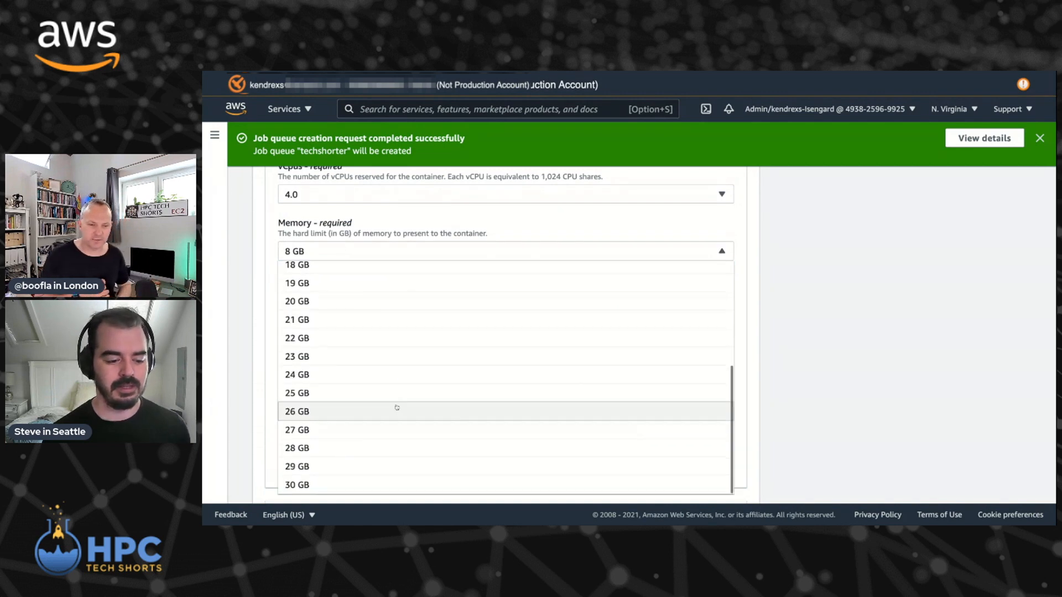
pyautogui.click(323, 310)
# Enable public IP assignment for the Fargate job.
pyautogui.scroll(5, 393, 340)
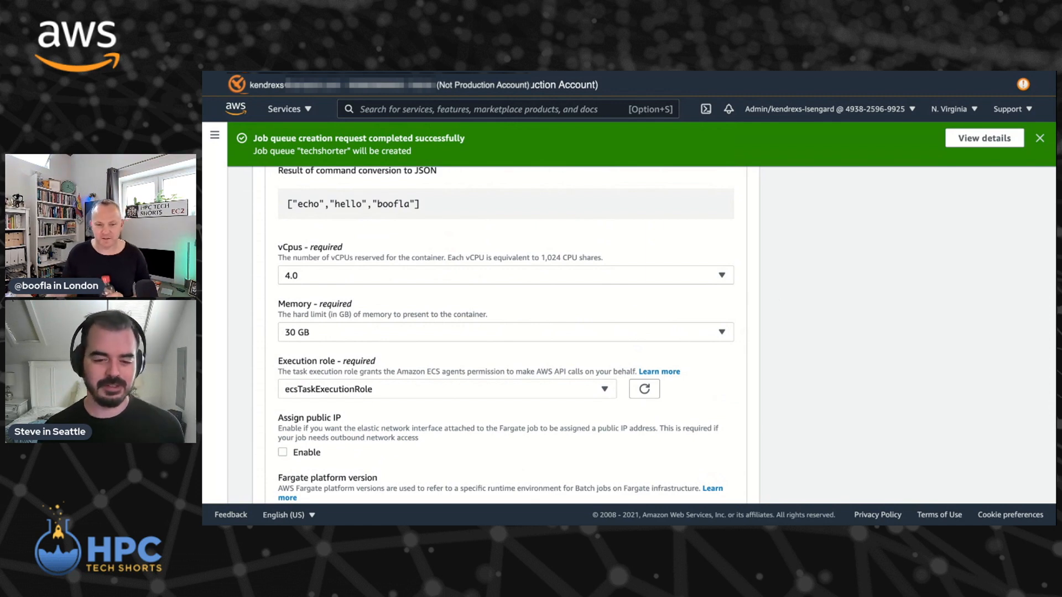
pyautogui.scroll(2, 344, 346)
pyautogui.scroll(-1, 344, 346)
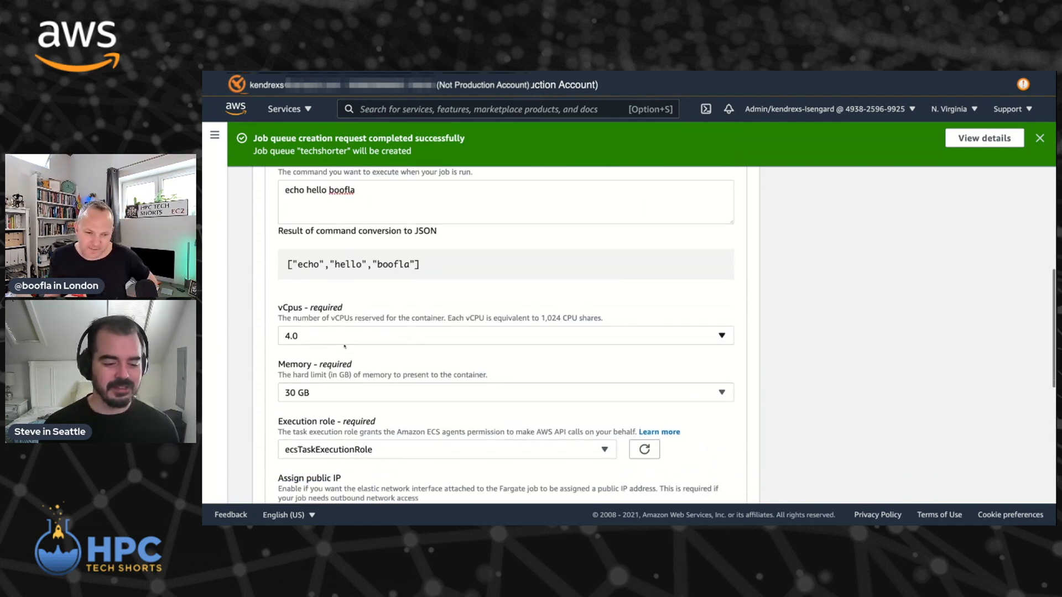
pyautogui.scroll(-3, 411, 326)
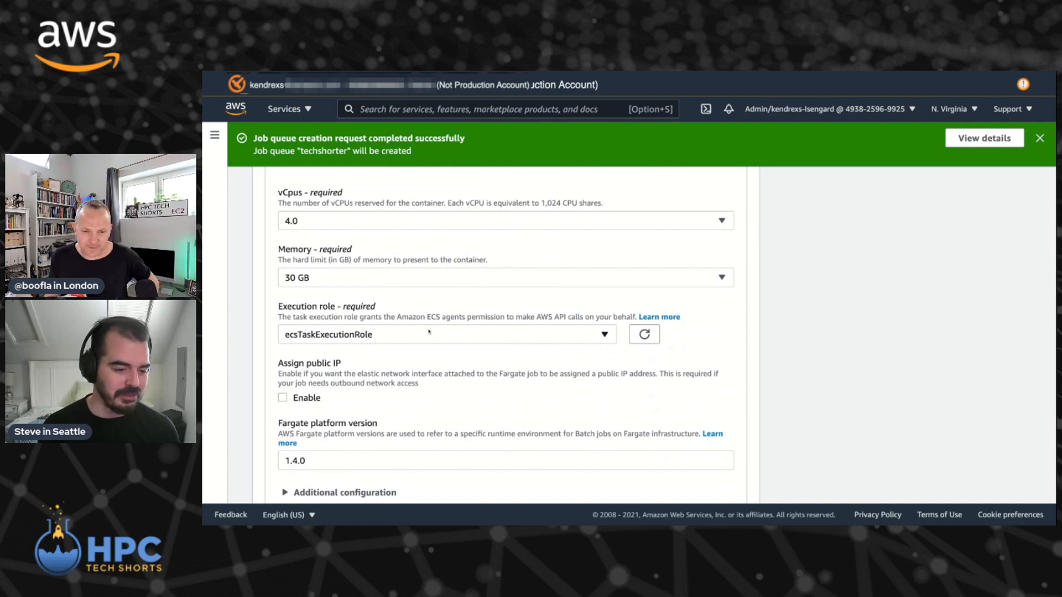
pyautogui.scroll(-1, 387, 343)
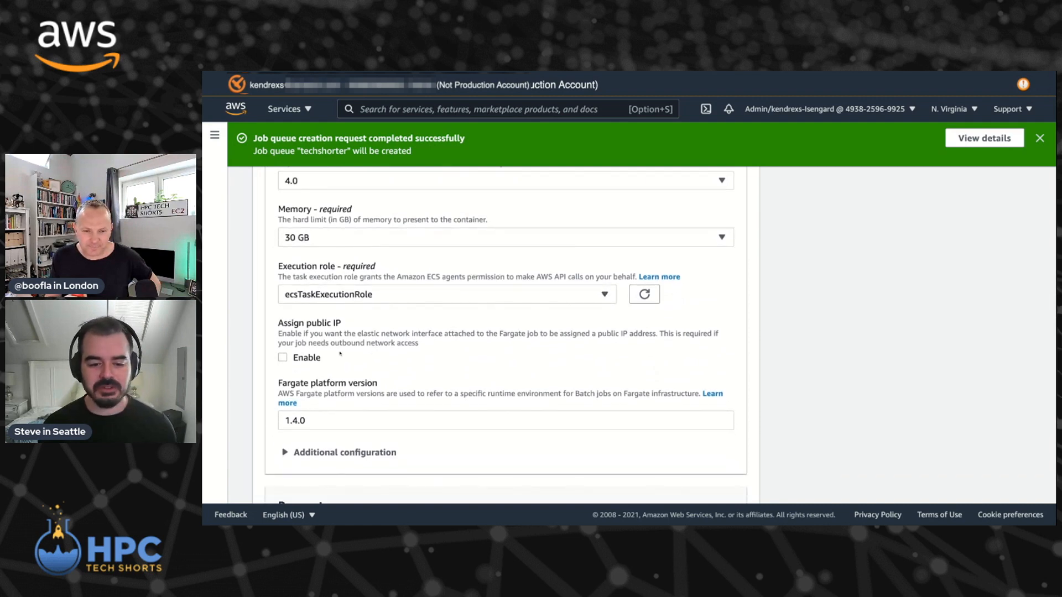
pyautogui.click(283, 358)
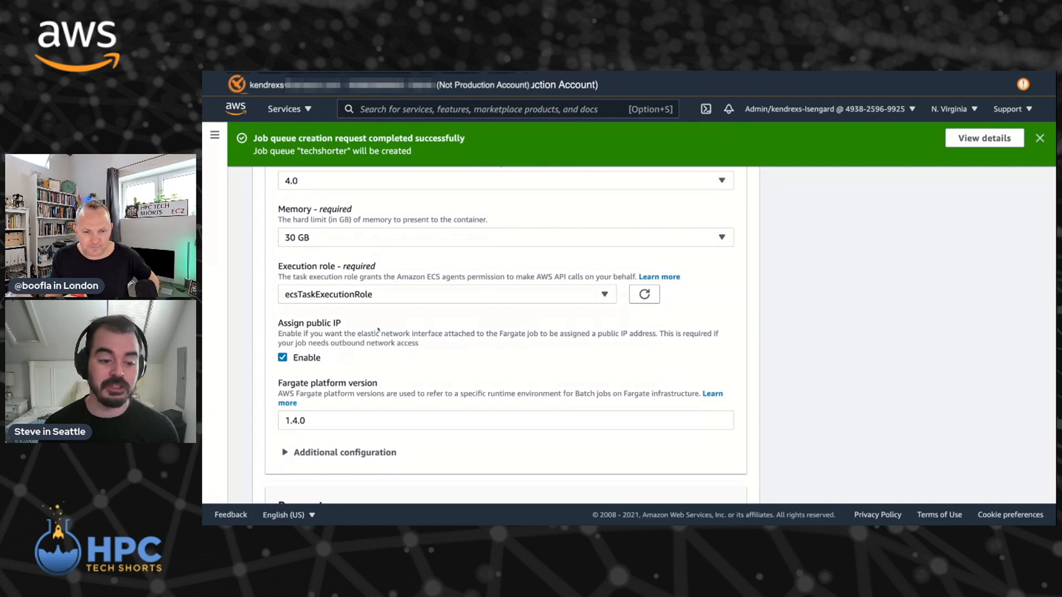
# Expand the container's additional configuration and examine the available job roles without choosing one.
pyautogui.scroll(-2, 379, 328)
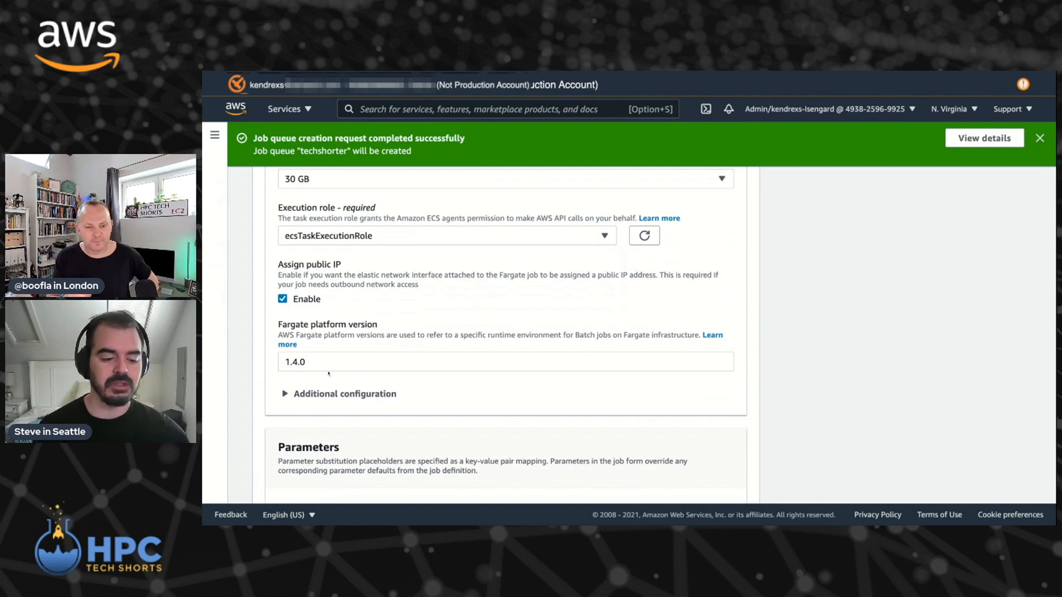
pyautogui.click(285, 394)
pyautogui.scroll(-2, 458, 343)
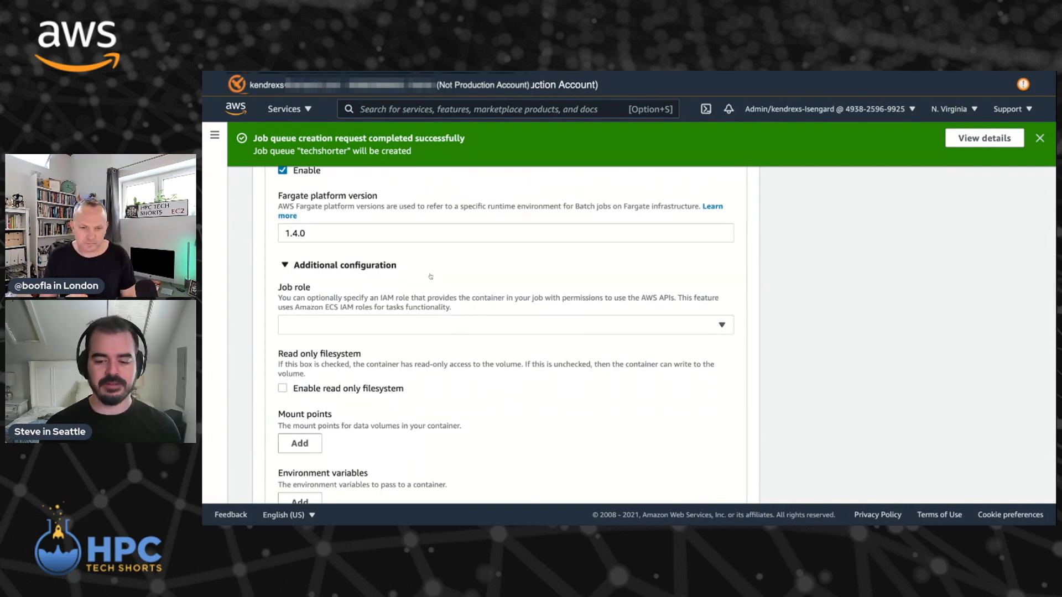
pyautogui.click(429, 275)
pyautogui.click(421, 275)
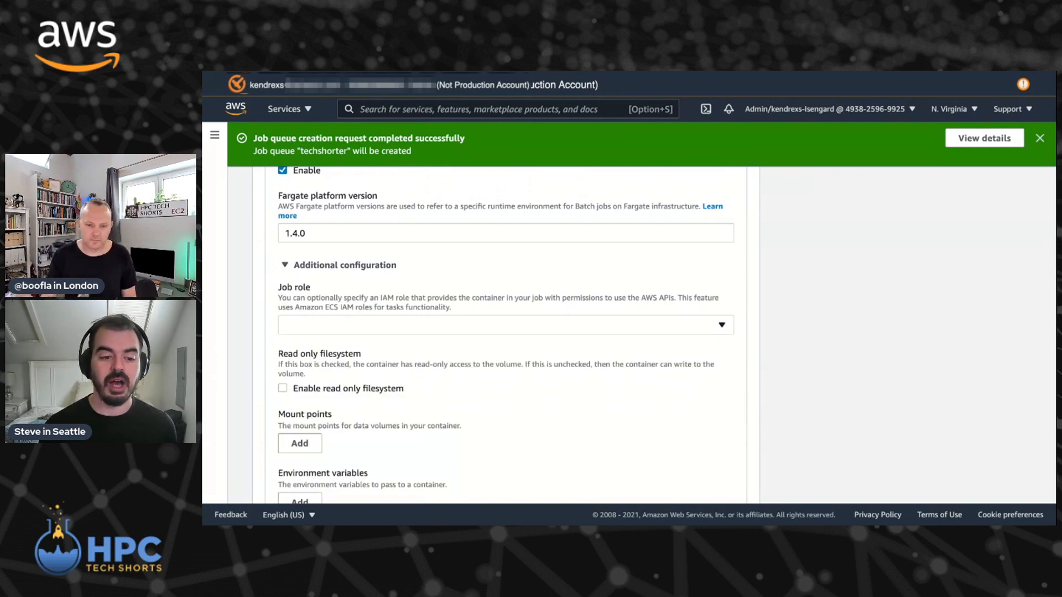
pyautogui.click(443, 326)
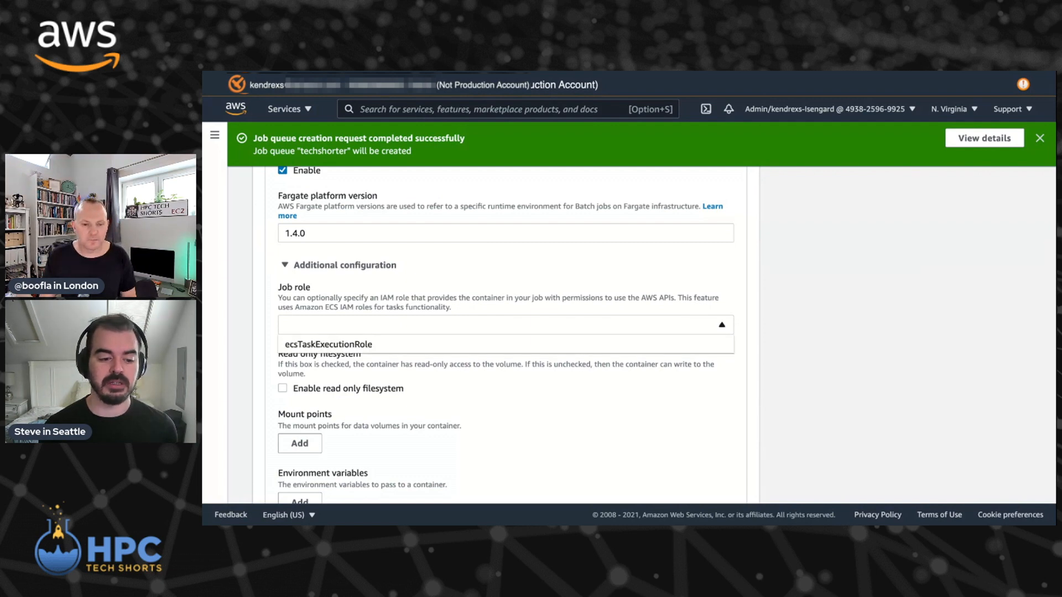
pyautogui.press('Escape')
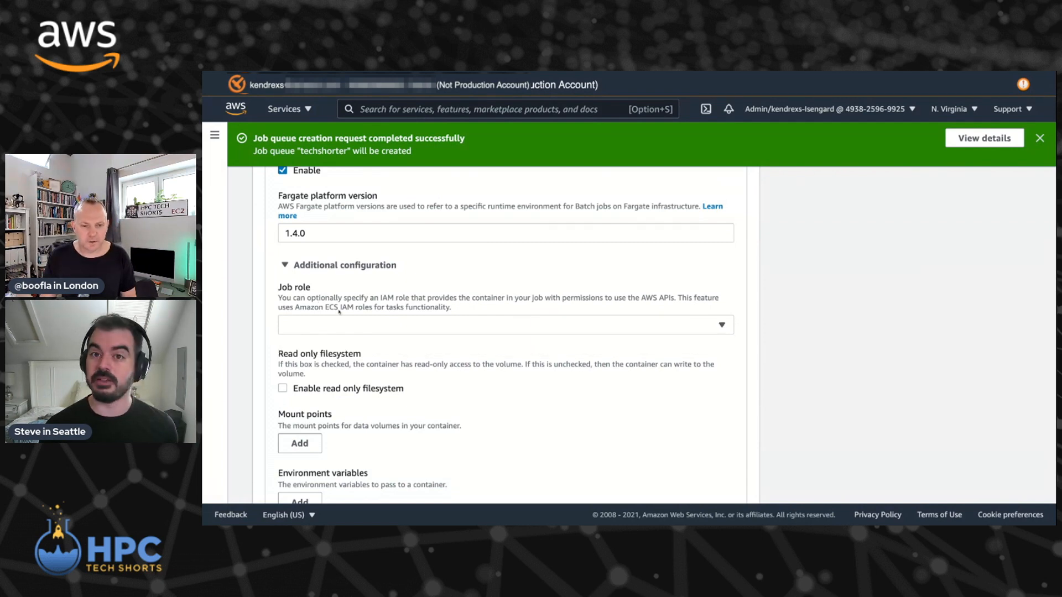
# Turn the container's read-only filesystem option on and off again.
pyautogui.scroll(-3, 404, 283)
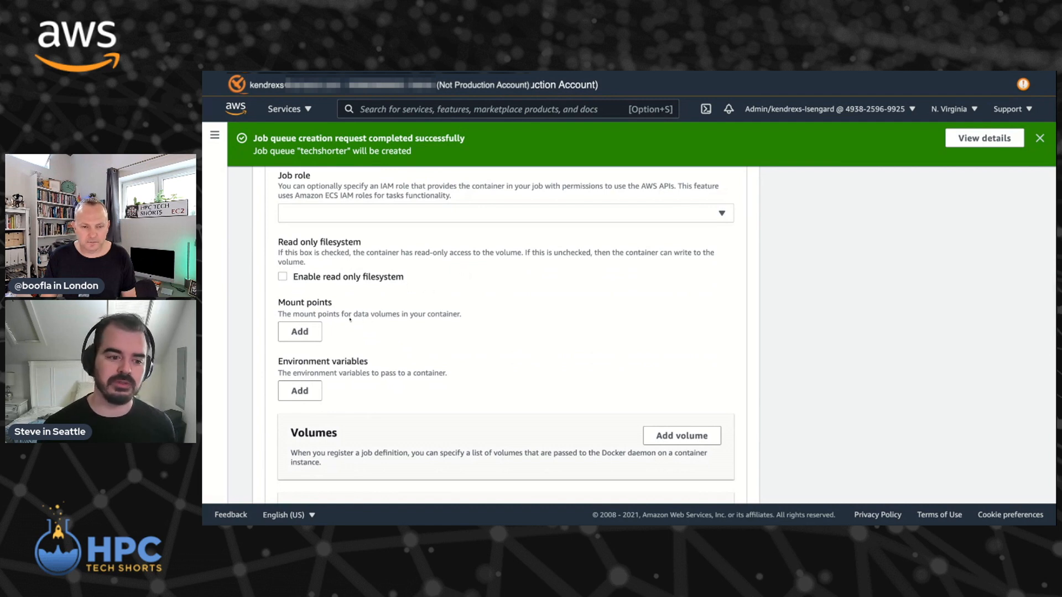
pyautogui.click(283, 276)
pyautogui.click(283, 276)
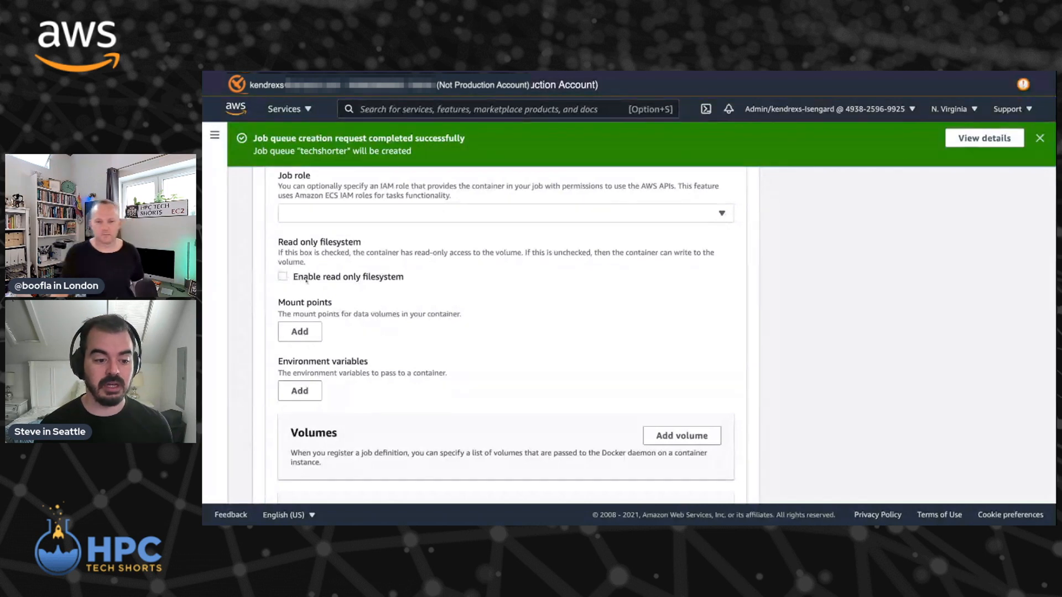
# Add a volume to the container, try its EFS option, and remove the volume again.
pyautogui.scroll(-2, 307, 338)
pyautogui.click(681, 381)
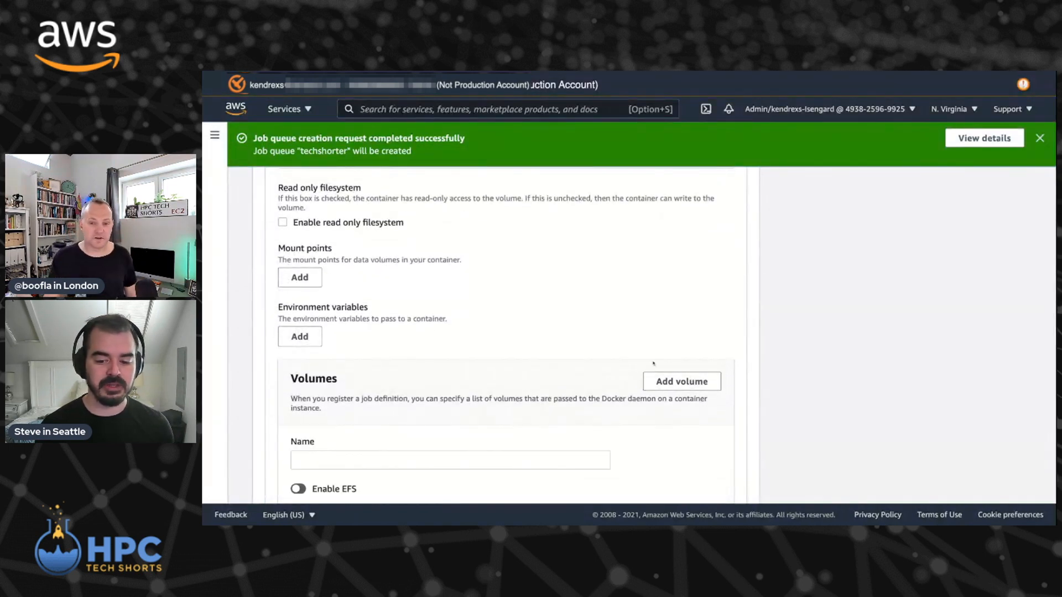
pyautogui.scroll(-4, 681, 381)
pyautogui.click(347, 377)
pyautogui.click(347, 377)
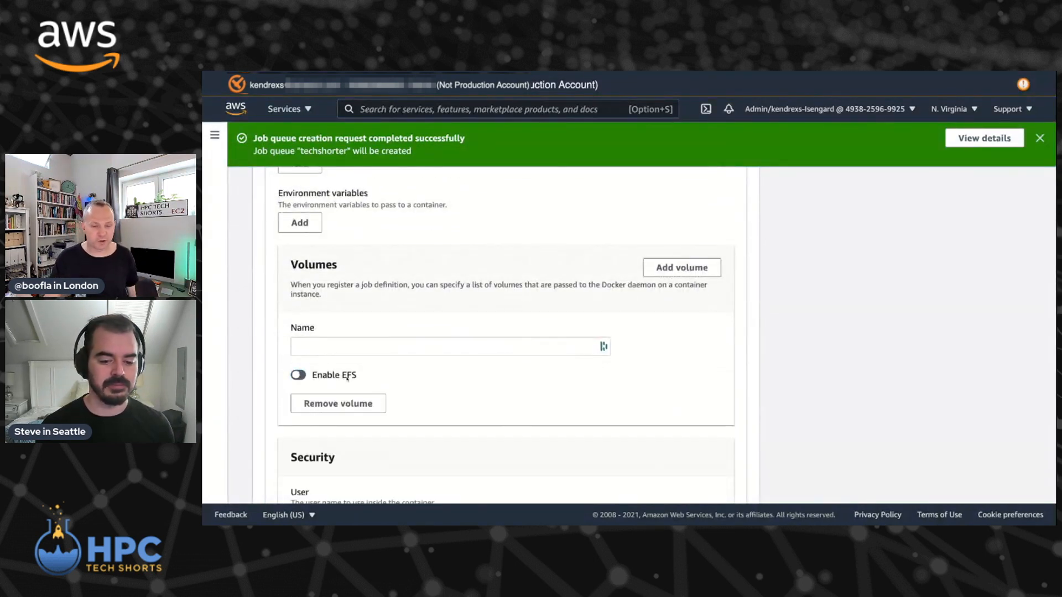
pyautogui.scroll(2, 467, 336)
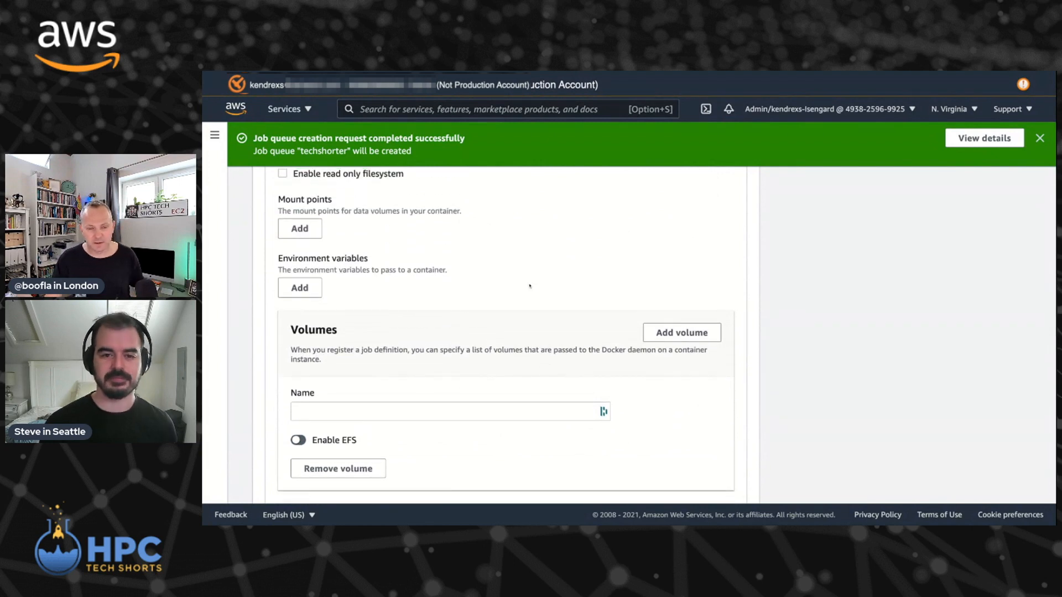
pyautogui.click(338, 468)
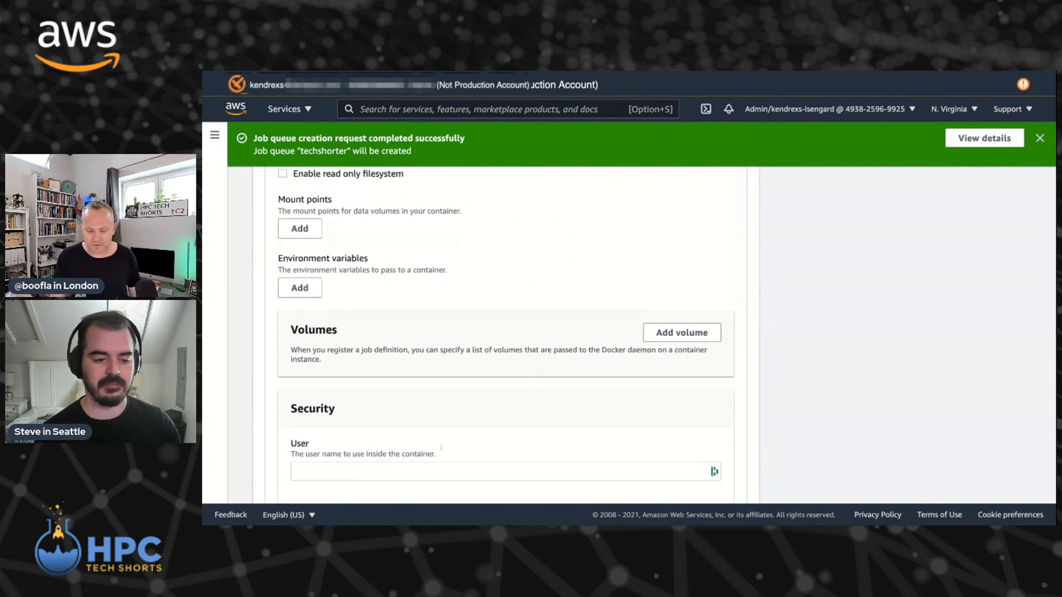
# Review the job definition's security, Linux parameters, log configuration, secrets, parameters and tags settings.
pyautogui.scroll(1, 455, 364)
pyautogui.scroll(-3, 455, 364)
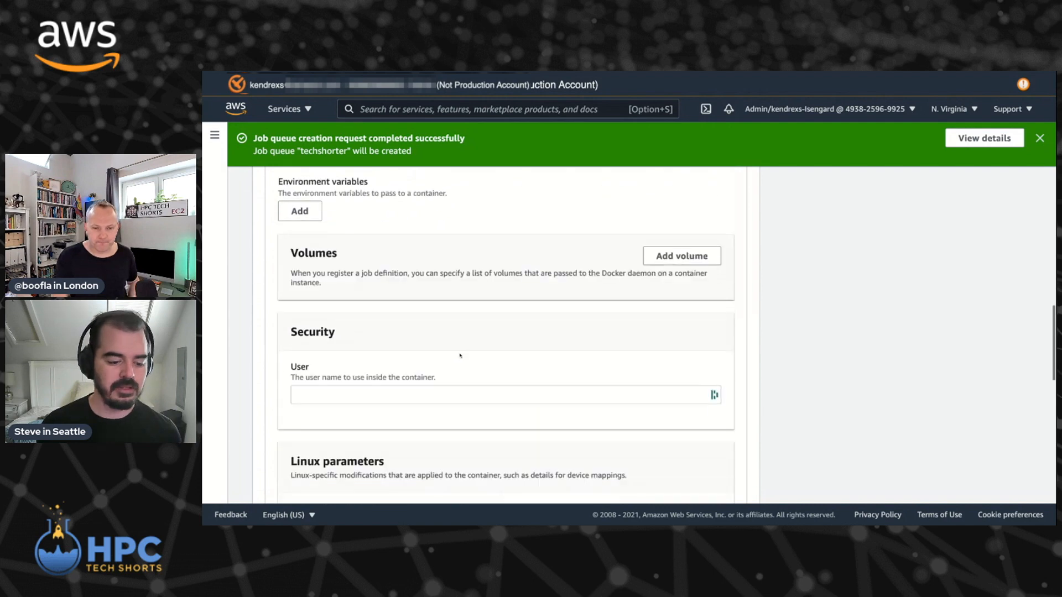
pyautogui.scroll(-4, 446, 383)
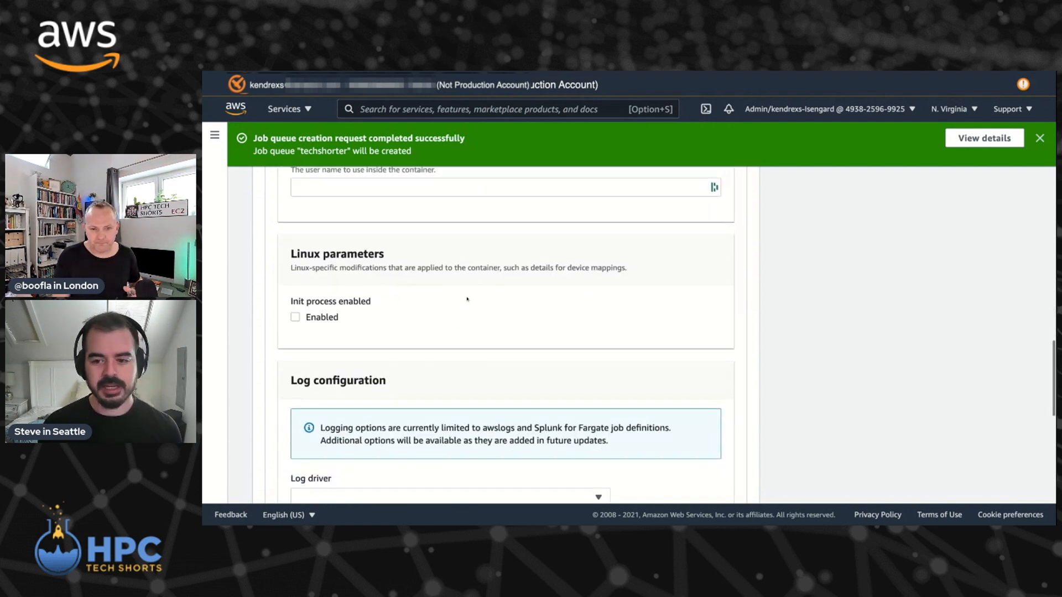
pyautogui.scroll(-3, 567, 337)
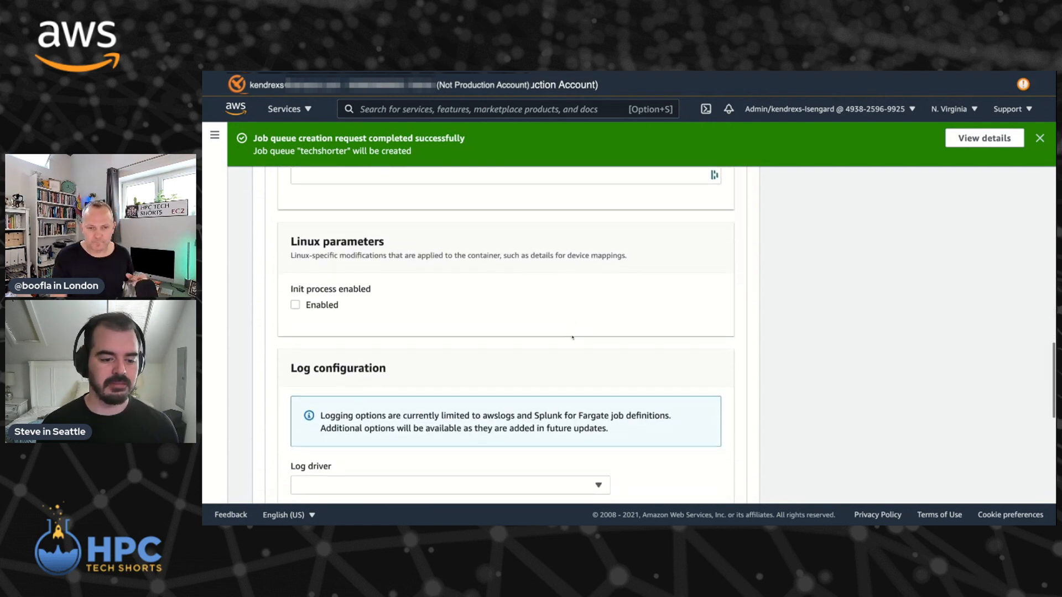
pyautogui.scroll(-3, 567, 338)
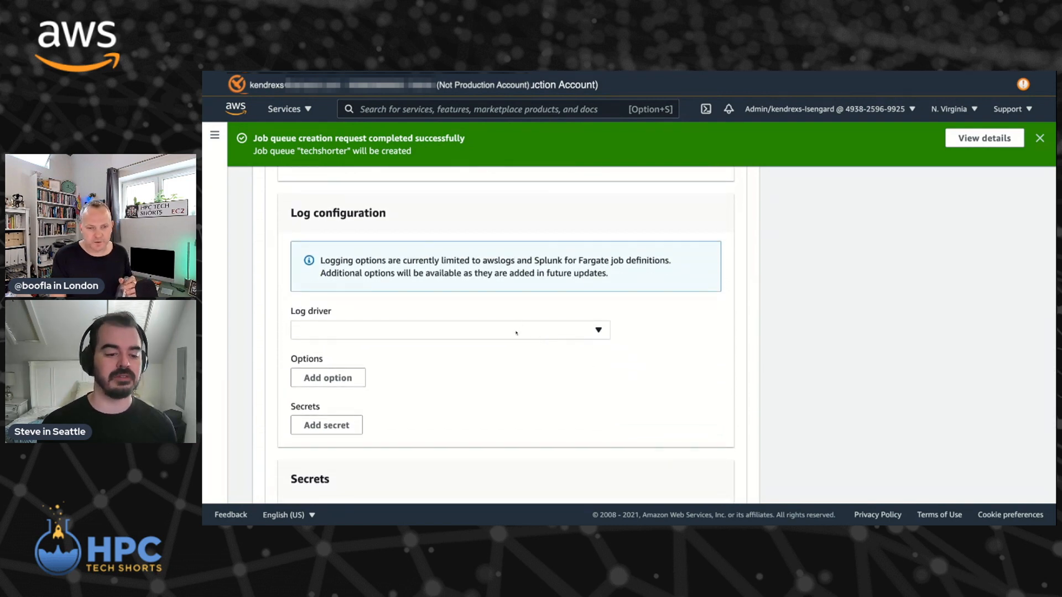
pyautogui.scroll(-3, 547, 335)
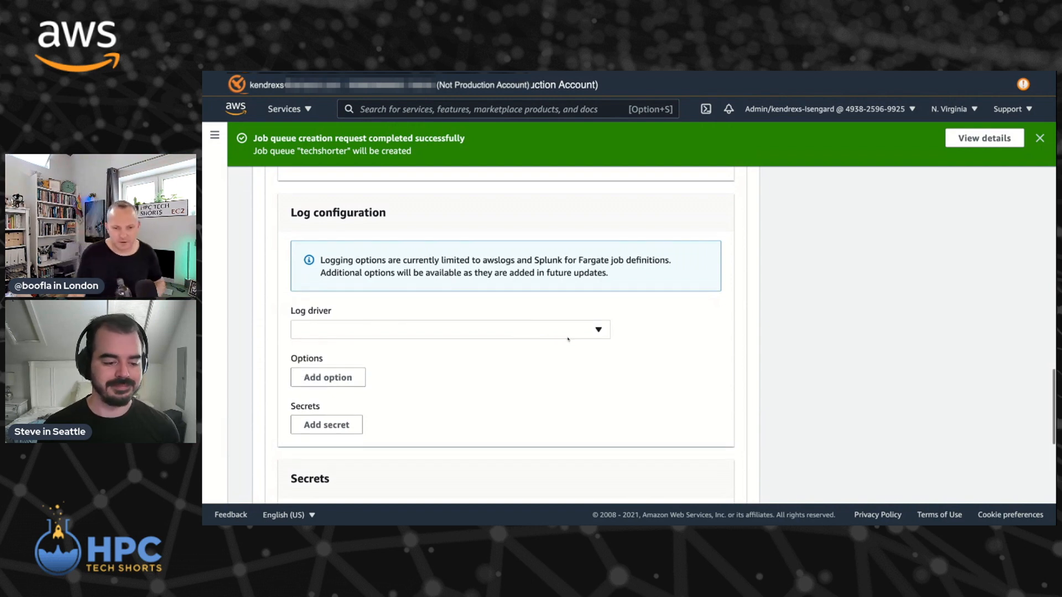
pyautogui.scroll(-7, 496, 365)
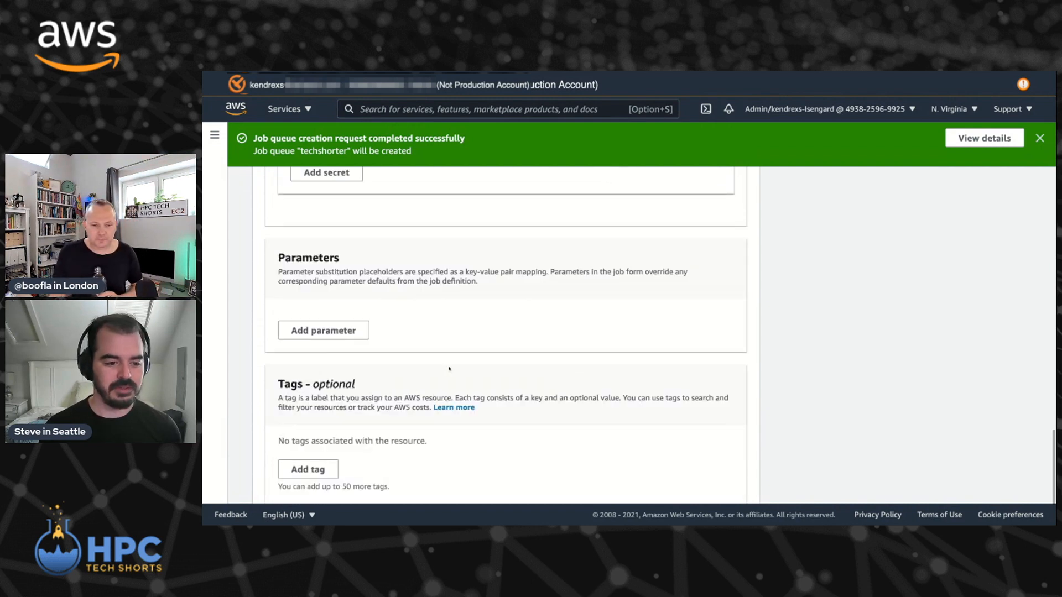
pyautogui.scroll(15, 448, 365)
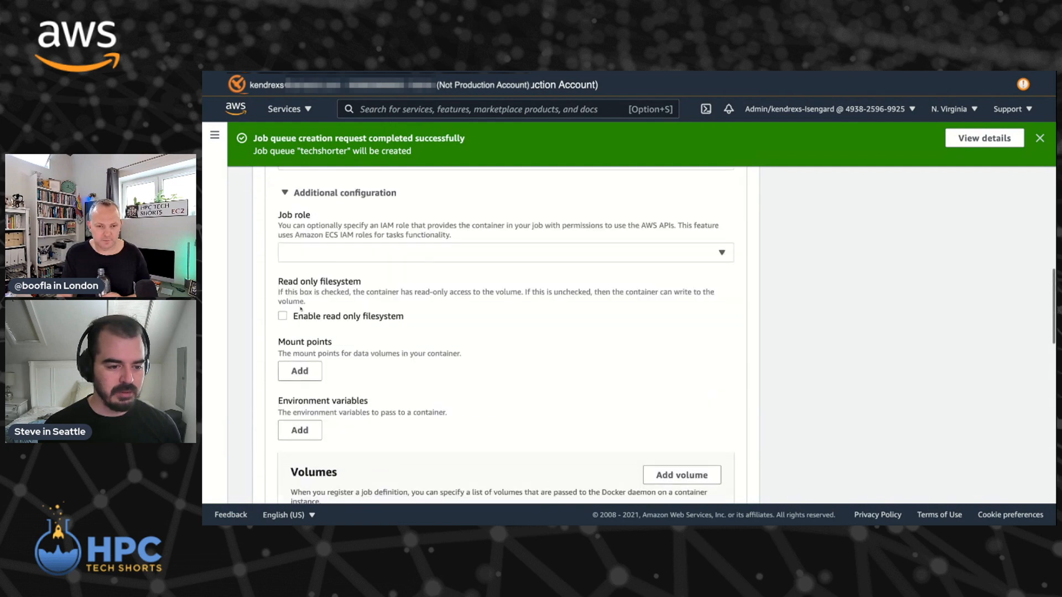
pyautogui.scroll(2, 297, 292)
# Create the techshorthello job definition without adding parameters or tags.
pyautogui.click(297, 291)
pyautogui.scroll(-5, 612, 317)
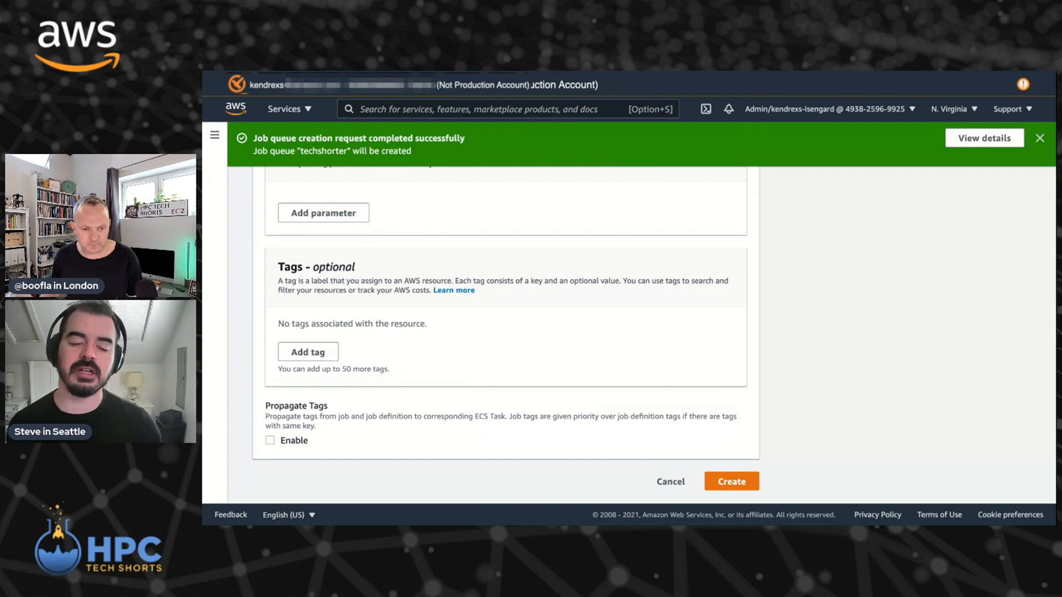
pyautogui.tripleClick(441, 321)
pyautogui.click(735, 483)
pyautogui.scroll(-1, 616, 282)
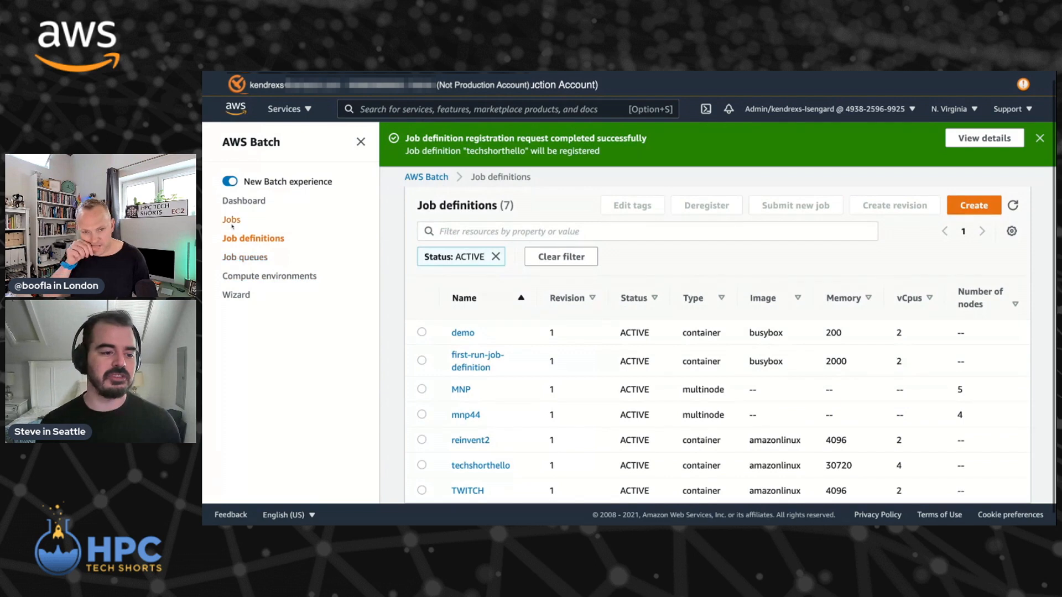
# Start submitting a new job from the jobs list and name it techshortest.
pyautogui.click(231, 220)
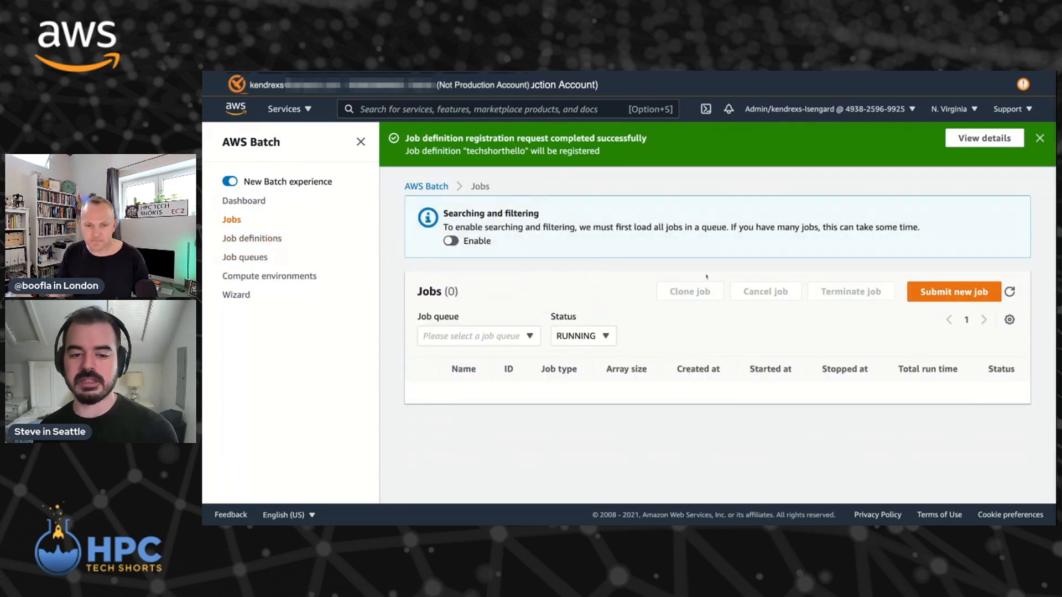
pyautogui.click(960, 291)
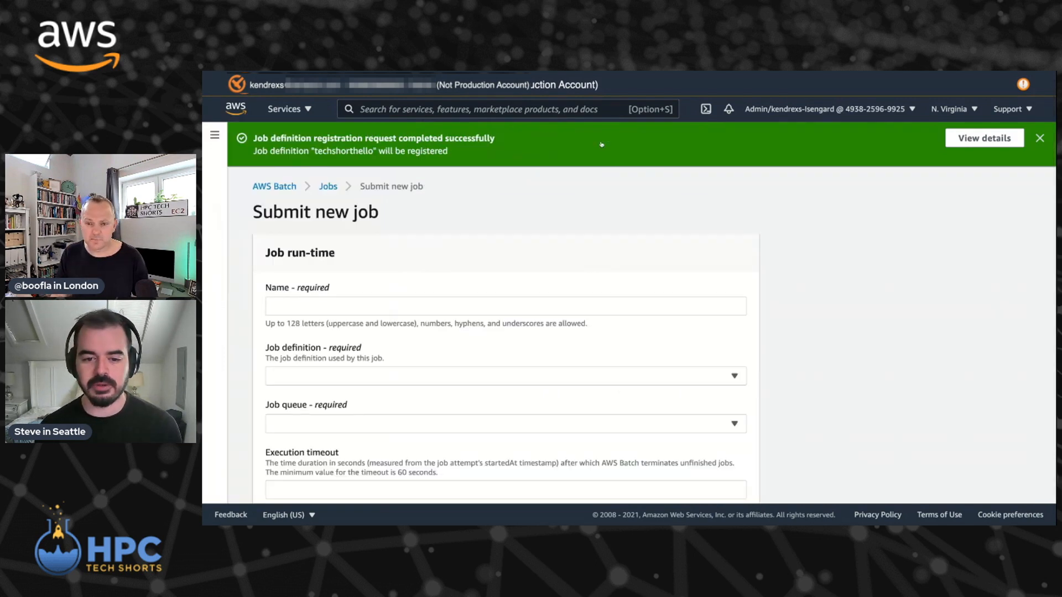
pyautogui.scroll(-3, 437, 223)
pyautogui.scroll(2, 437, 223)
pyautogui.click(388, 253)
pyautogui.write('techshortest')
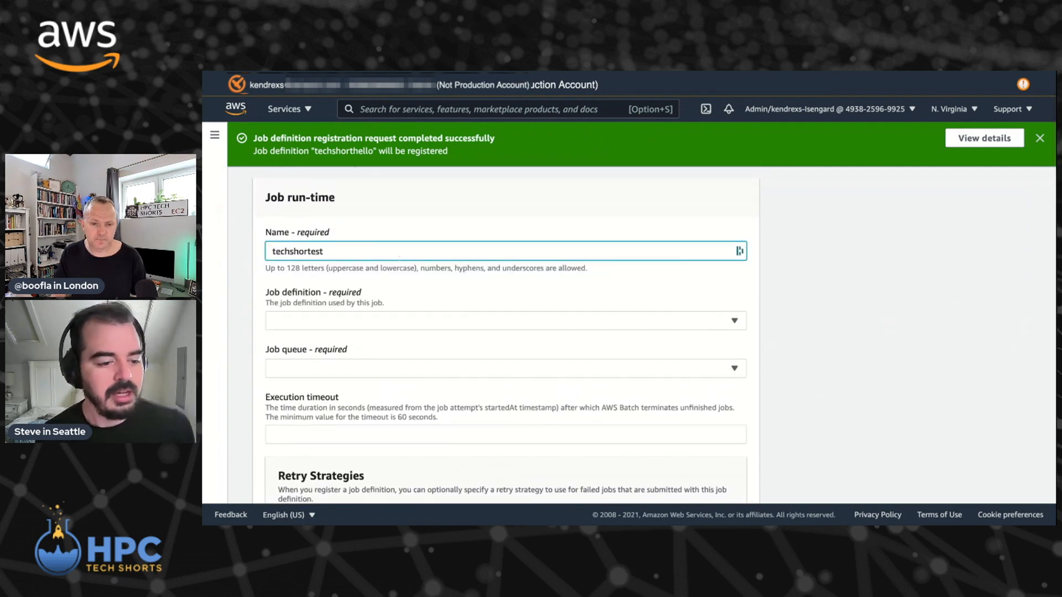
# Assign the techshorthello:1 job definition and the techshorter job queue to the techshortest job.
pyautogui.click(432, 322)
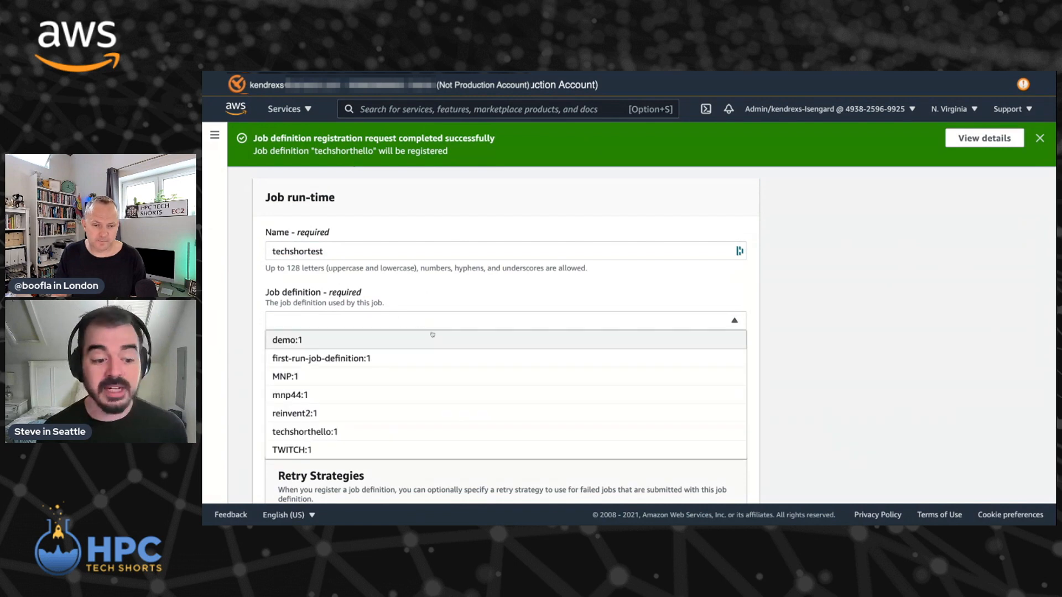
pyautogui.click(376, 431)
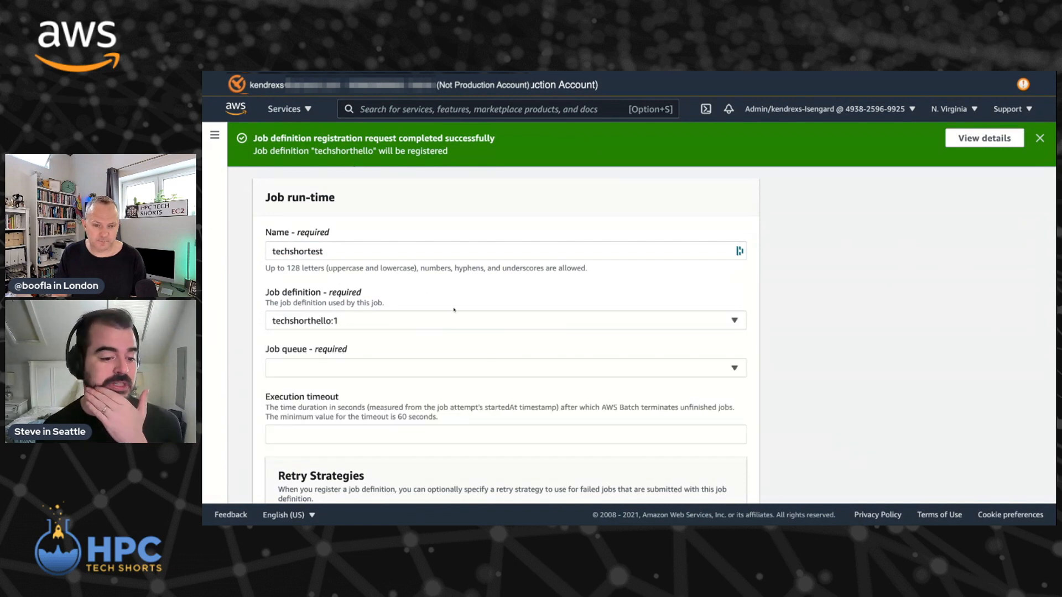
pyautogui.click(380, 359)
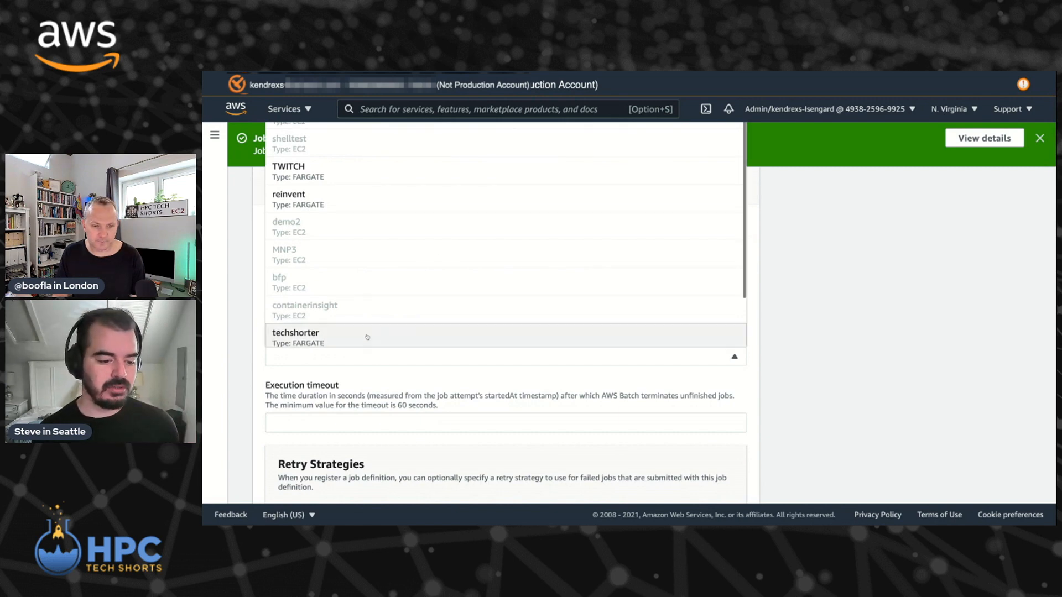
pyautogui.click(380, 335)
pyautogui.click(401, 359)
pyautogui.click(401, 358)
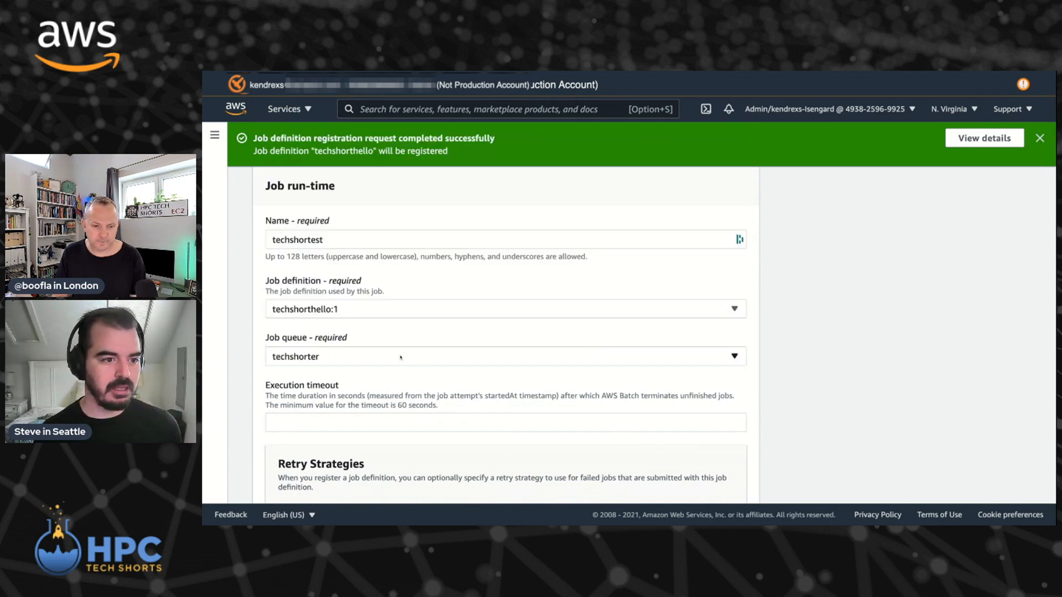
# Leave the execution timeout empty and make the job an array job with an array size of 100.
pyautogui.scroll(-2, 478, 312)
pyautogui.click(474, 305)
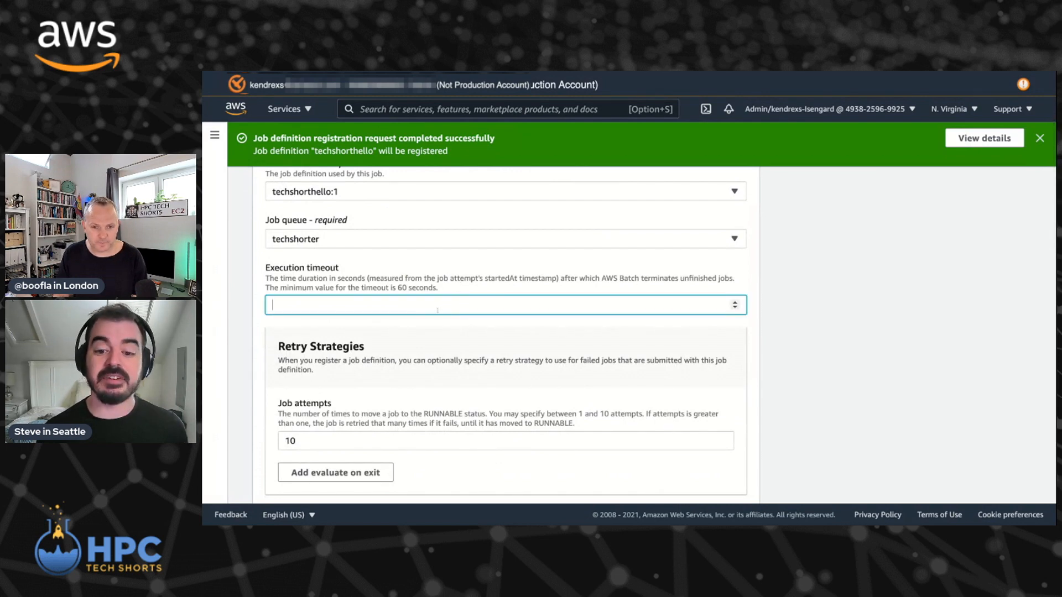
pyautogui.scroll(-2, 440, 310)
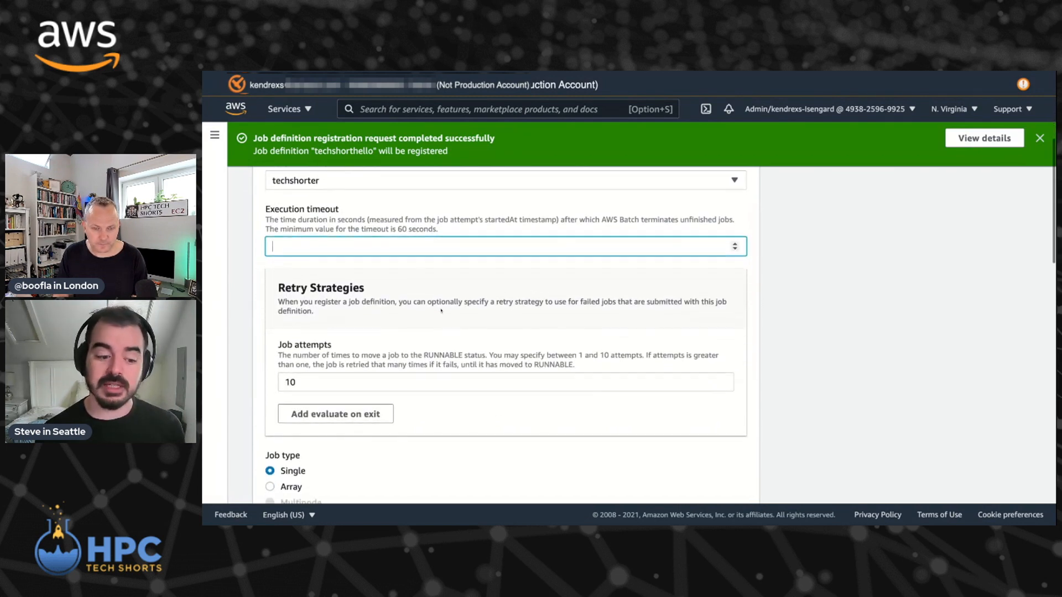
pyautogui.scroll(-4, 441, 311)
pyautogui.scroll(-2, 418, 329)
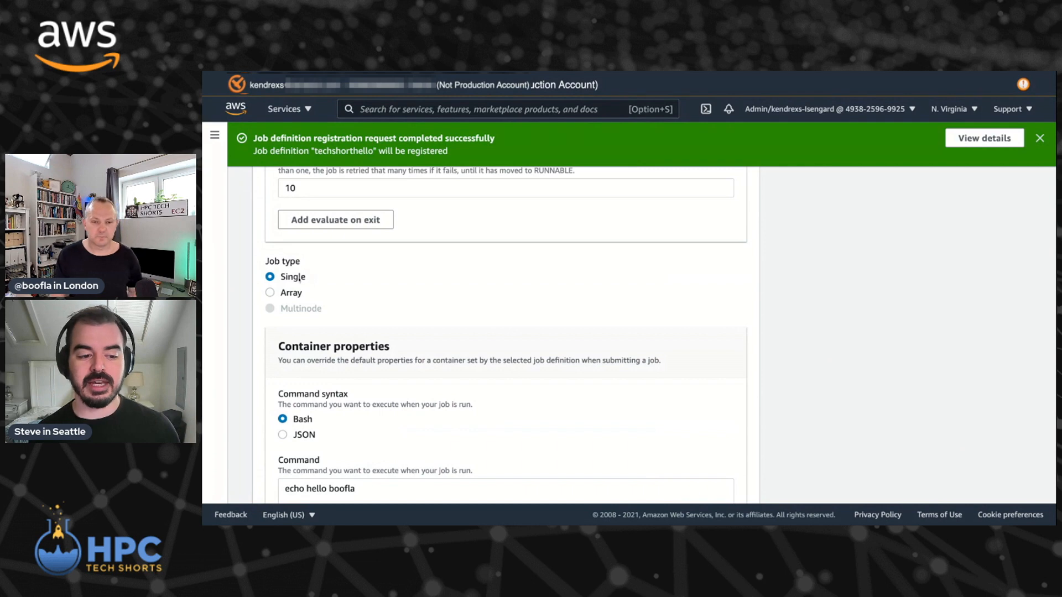
pyautogui.click(270, 293)
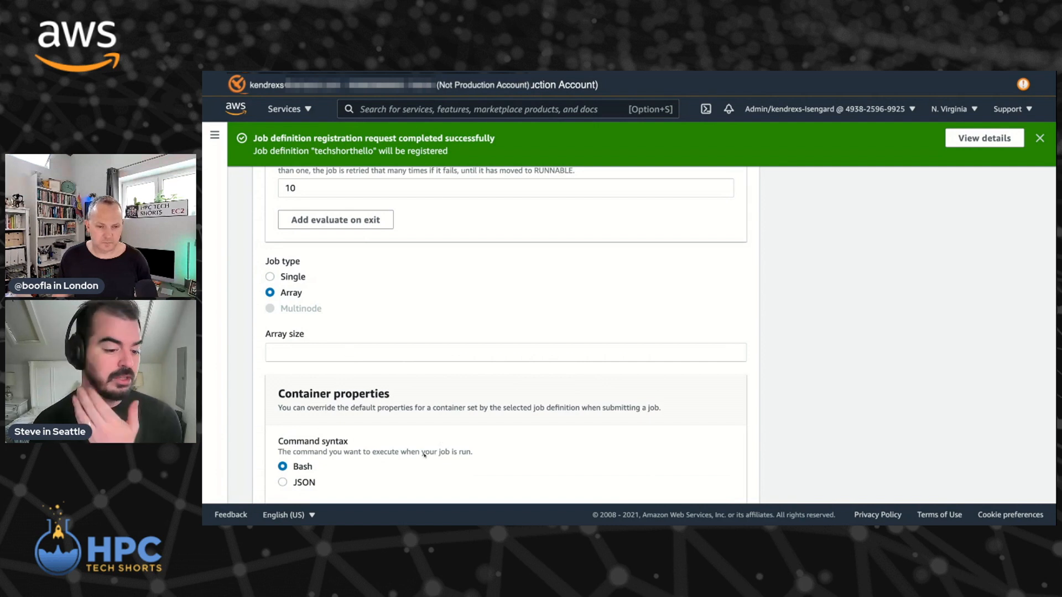
pyautogui.click(309, 352)
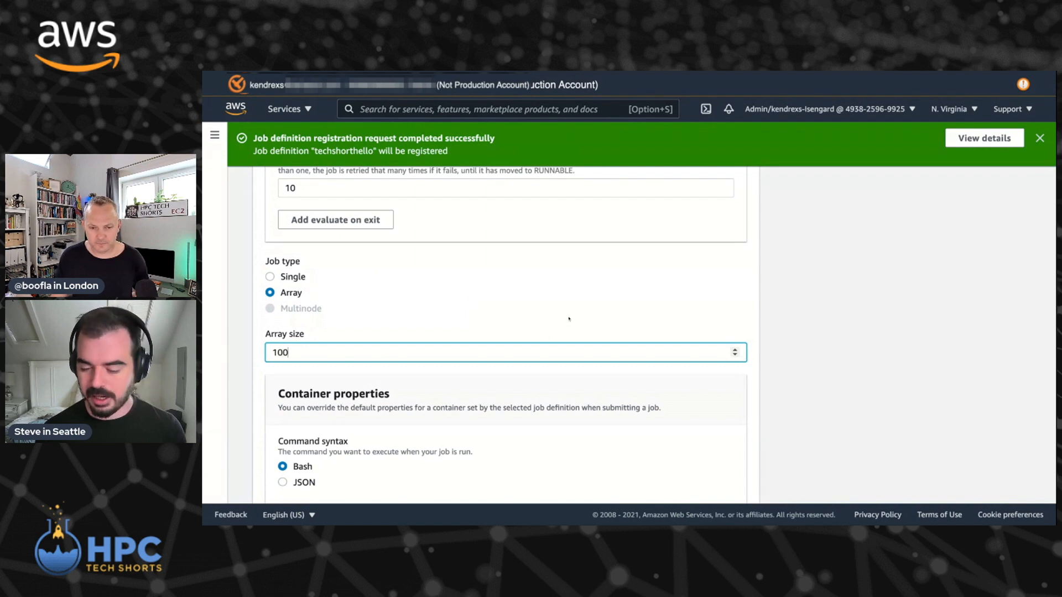
pyautogui.click(398, 340)
# Review the job's command, vCPU, memory, parameters, job dependencies and tags settings, and recheck its name, definition and queue.
pyautogui.scroll(-3, 398, 339)
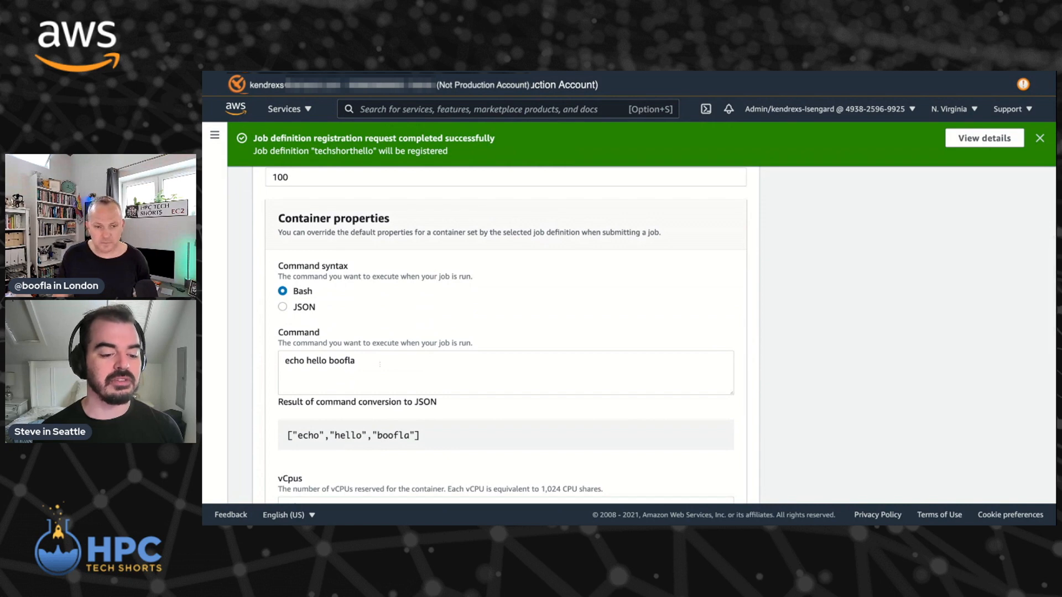
pyautogui.scroll(-1, 387, 343)
pyautogui.scroll(-3, 381, 350)
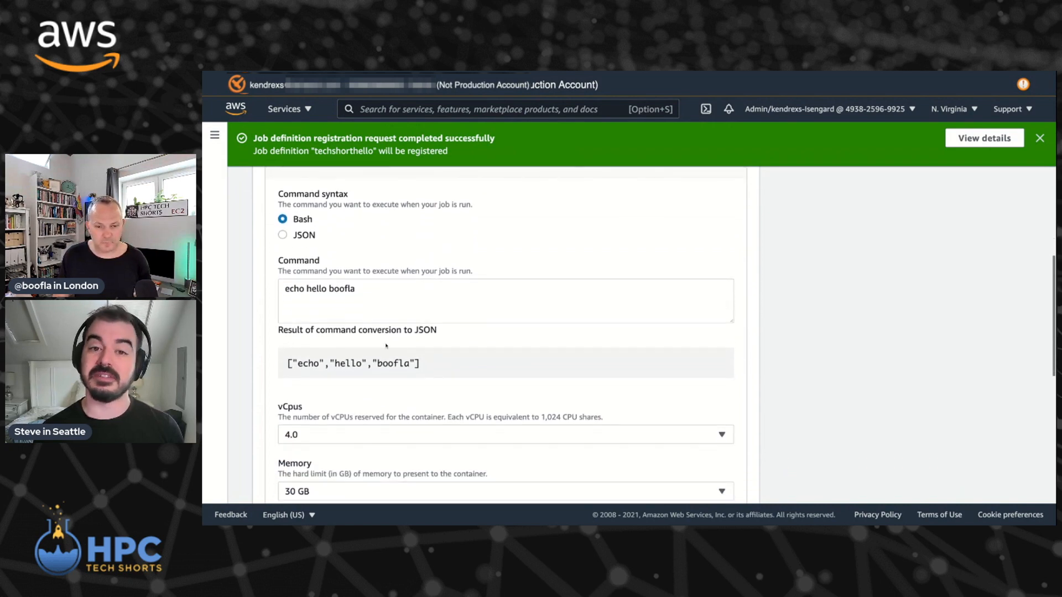
pyautogui.scroll(-3, 381, 342)
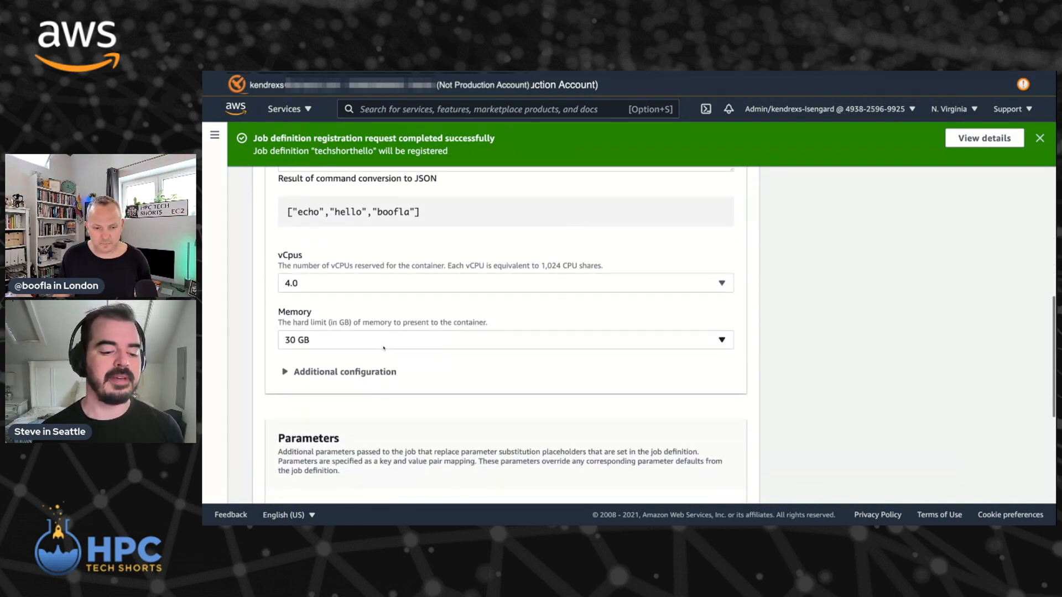
pyautogui.scroll(1, 370, 337)
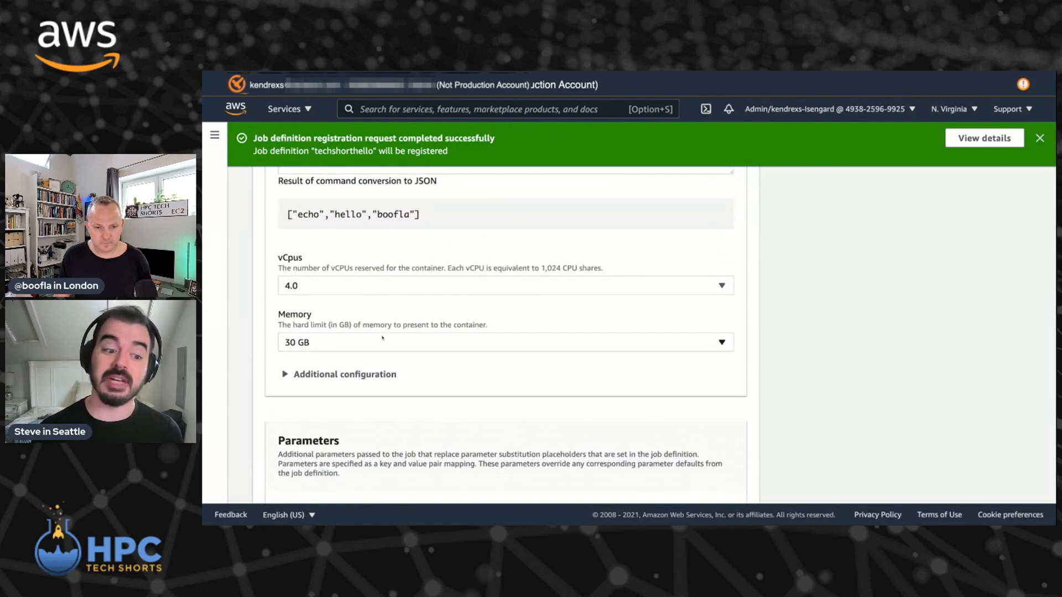
pyautogui.scroll(-3, 376, 332)
pyautogui.scroll(-5, 377, 330)
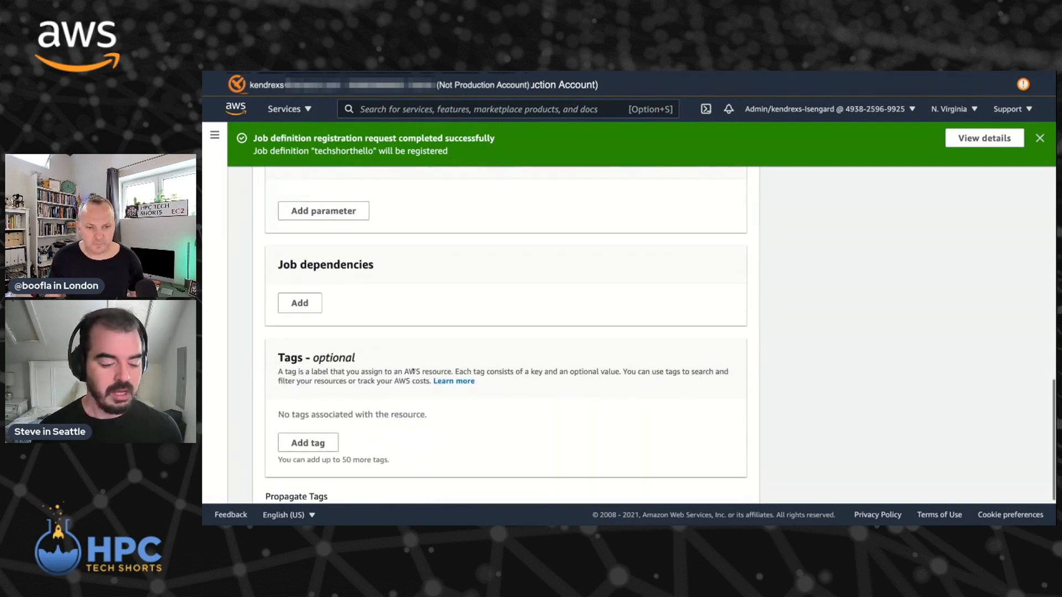
pyautogui.scroll(-2, 482, 375)
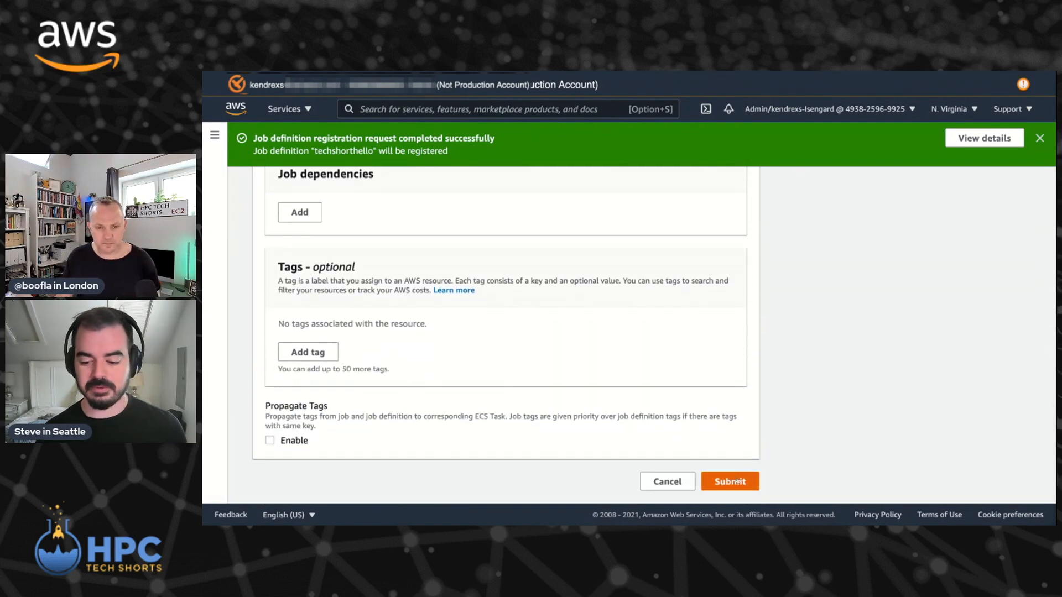
pyautogui.scroll(15, 689, 423)
pyautogui.scroll(5, 689, 423)
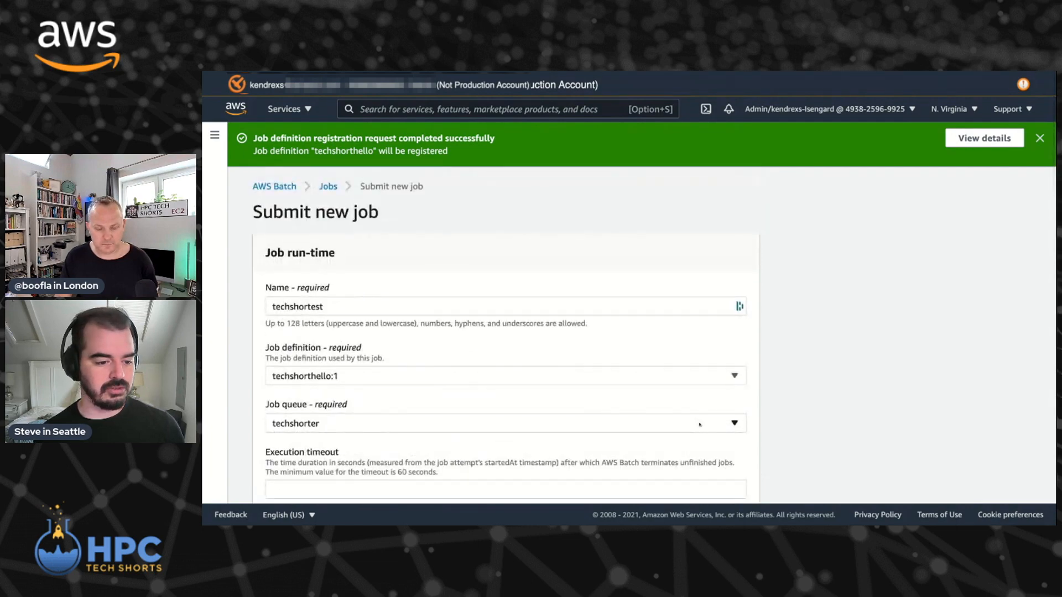
# Submit the techshortest array job without adding parameters, dependencies or tags.
pyautogui.scroll(-20, 694, 424)
pyautogui.scroll(-5, 696, 424)
pyautogui.click(731, 482)
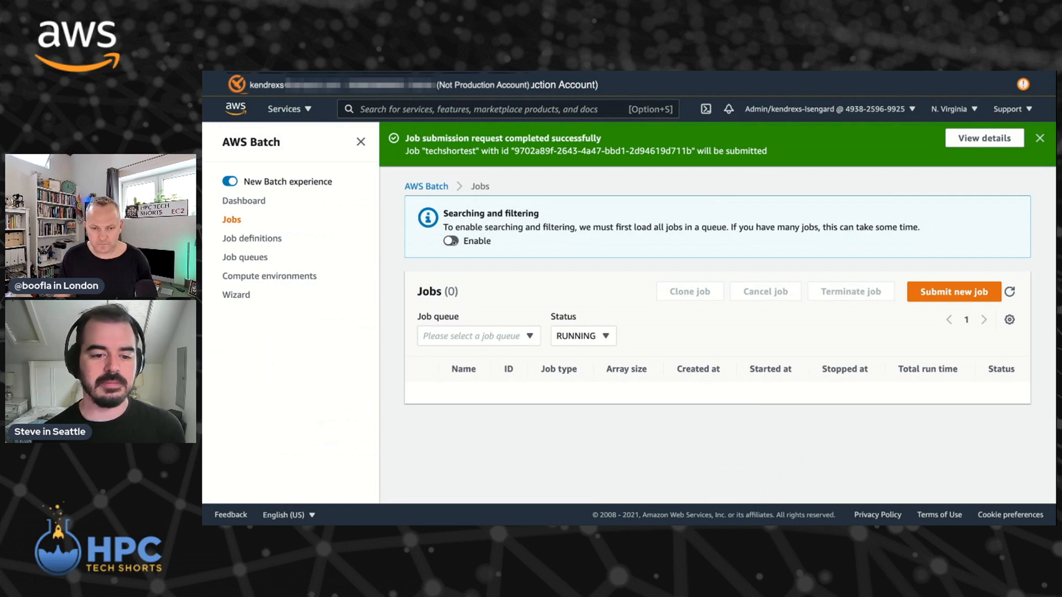
# From the dashboard, enable searching and filtering for the techshorter queue's pending jobs and open the techshortest job.
pyautogui.click(249, 200)
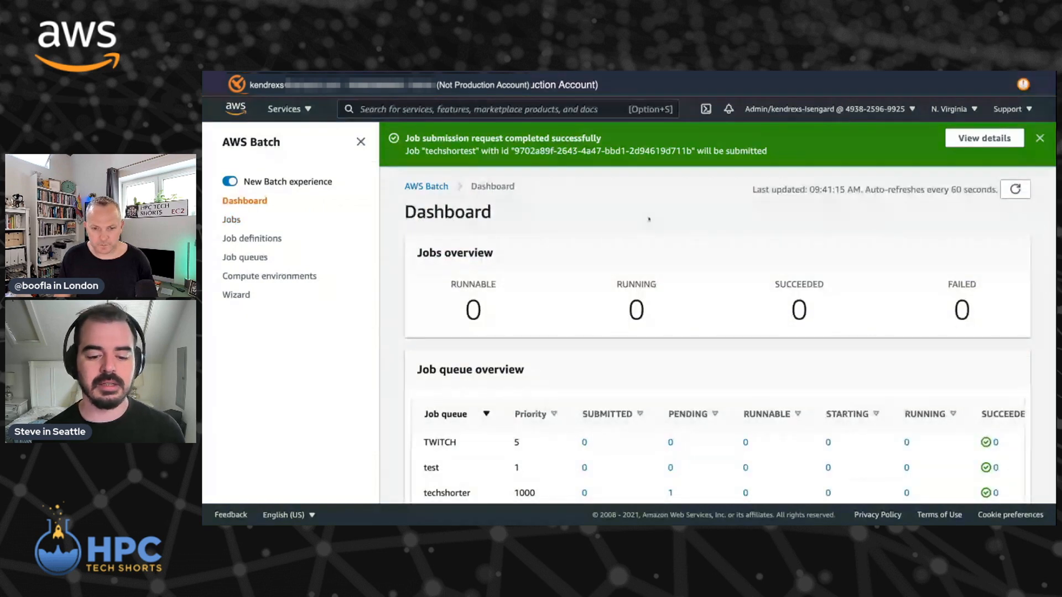
pyautogui.scroll(-3, 649, 219)
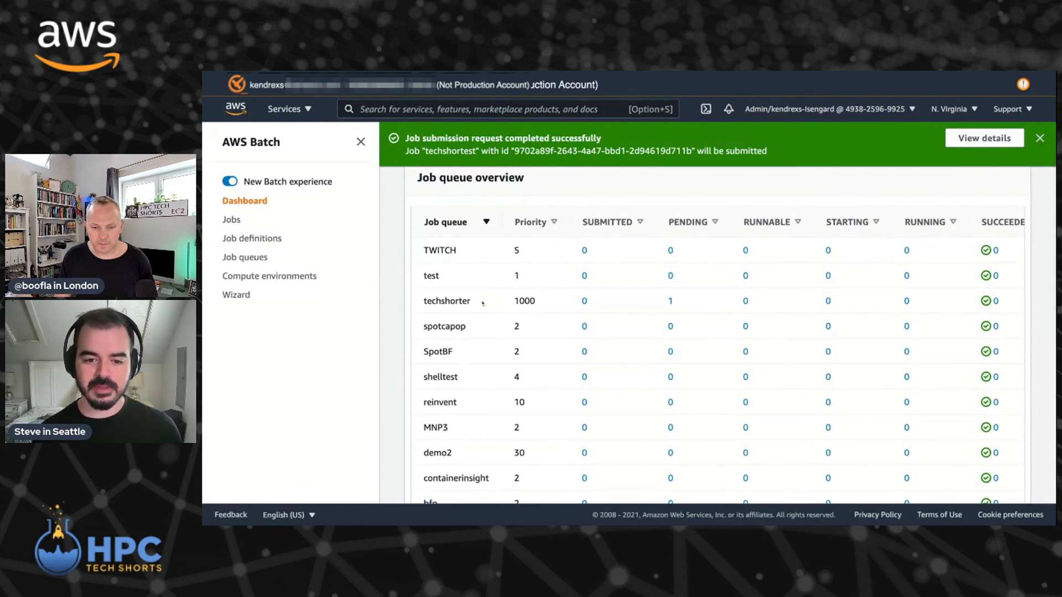
pyautogui.click(671, 301)
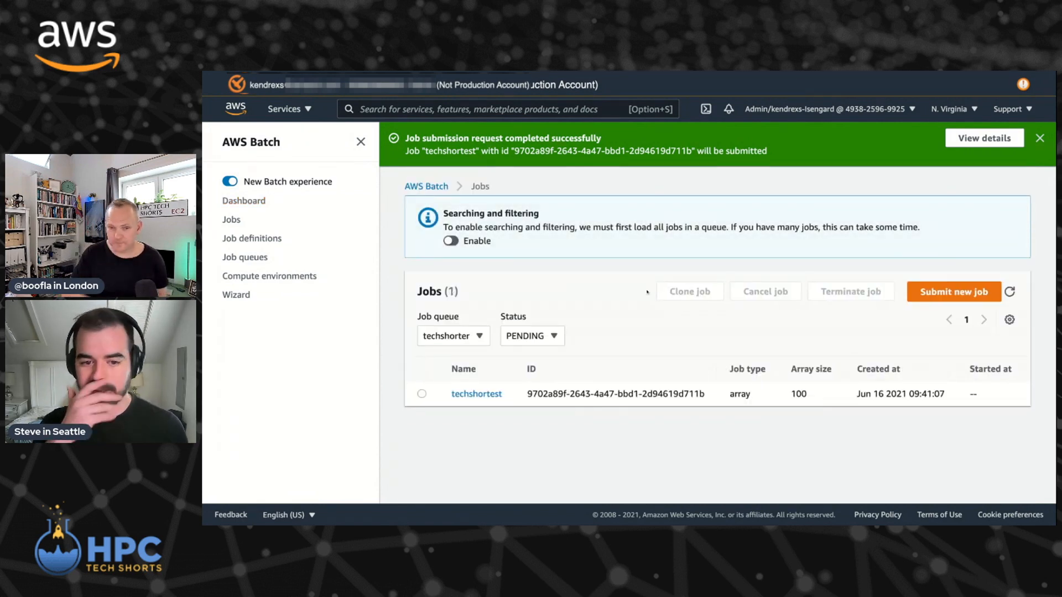
pyautogui.click(450, 241)
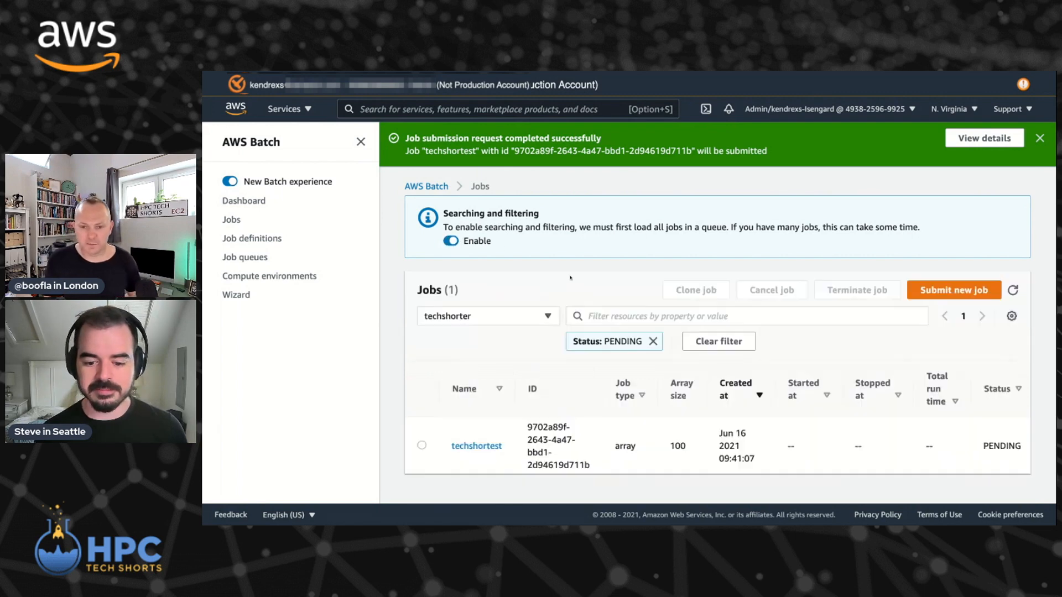
pyautogui.click(469, 447)
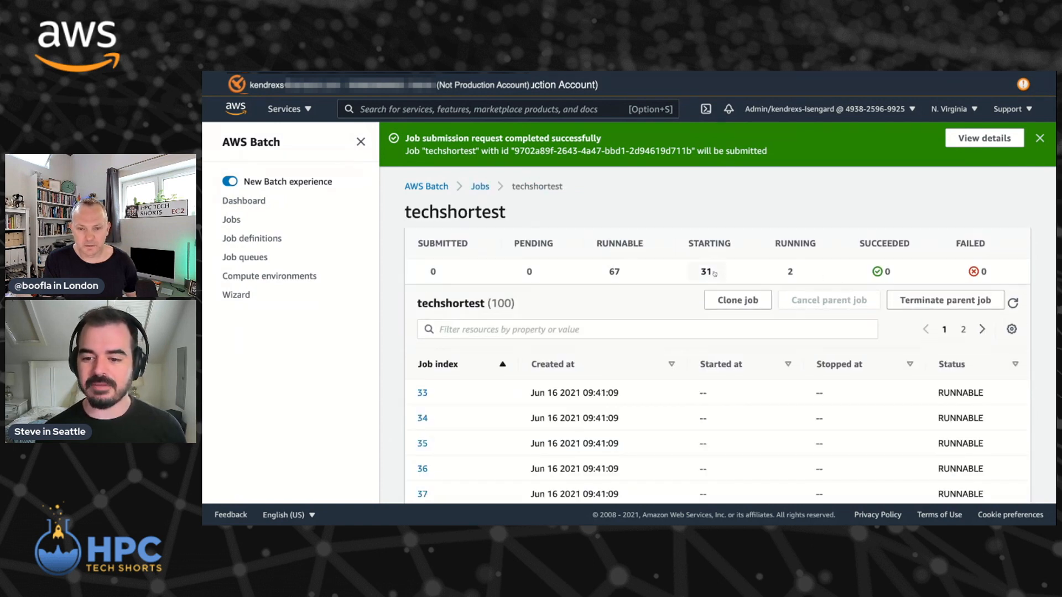
# Check the status counts of the techshortest child jobs, then list the succeeded ones and open one's details.
pyautogui.scroll(-1, 715, 274)
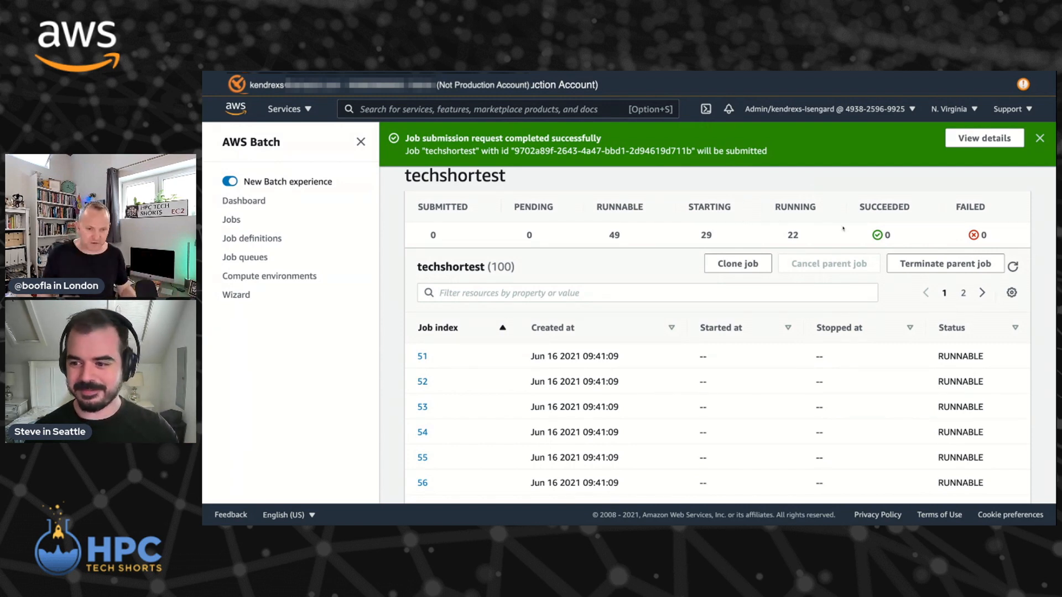
pyautogui.scroll(-1, 604, 187)
pyautogui.scroll(-1, 603, 187)
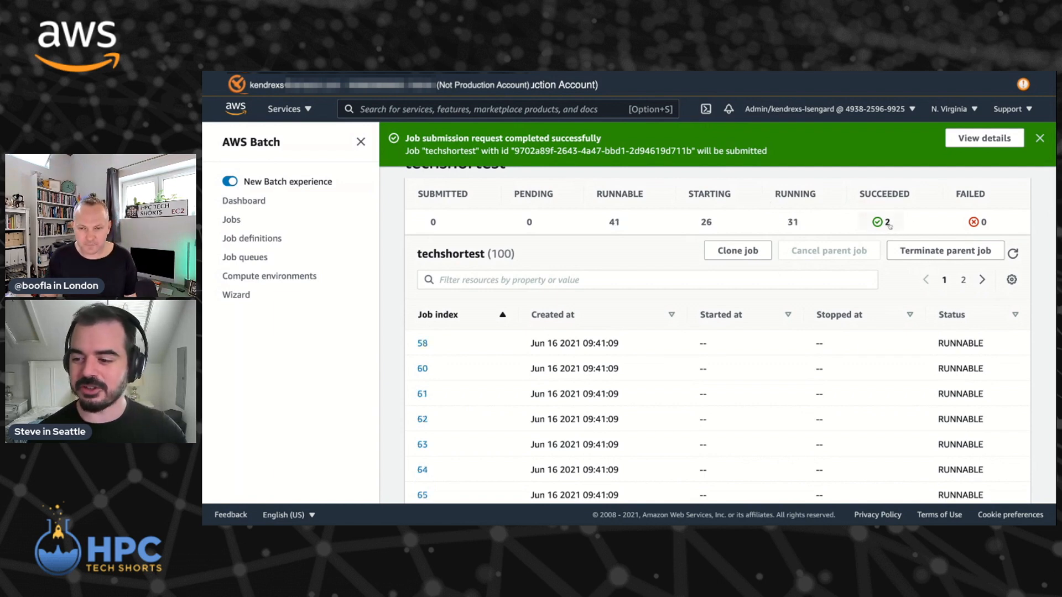
pyautogui.click(886, 222)
pyautogui.click(420, 419)
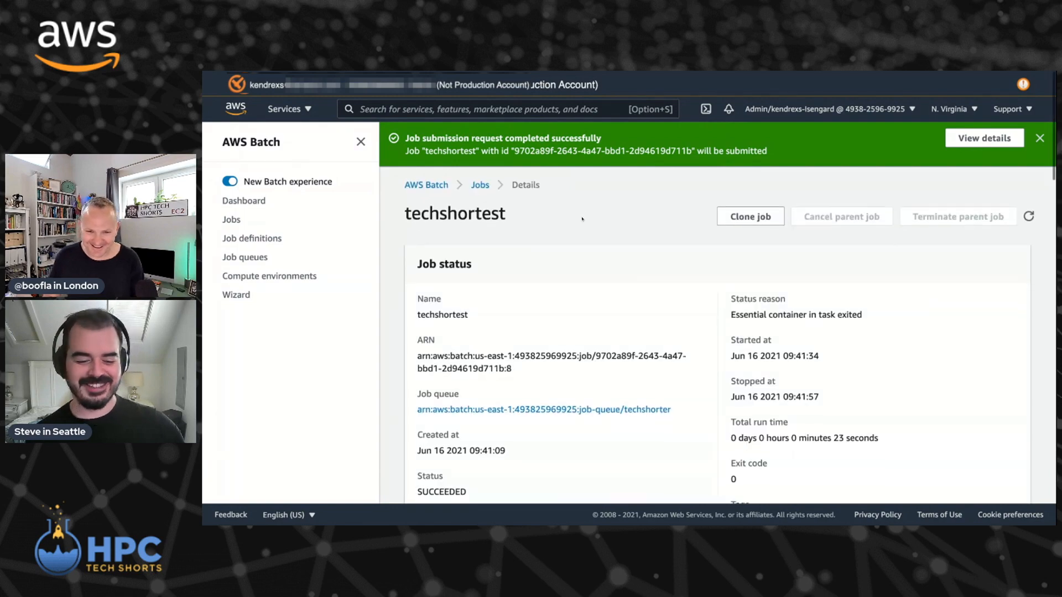
# Examine the child job's status section, including its start and stop times, total run time, exit code and log stream.
pyautogui.scroll(-3, 584, 216)
pyautogui.scroll(-6, 739, 300)
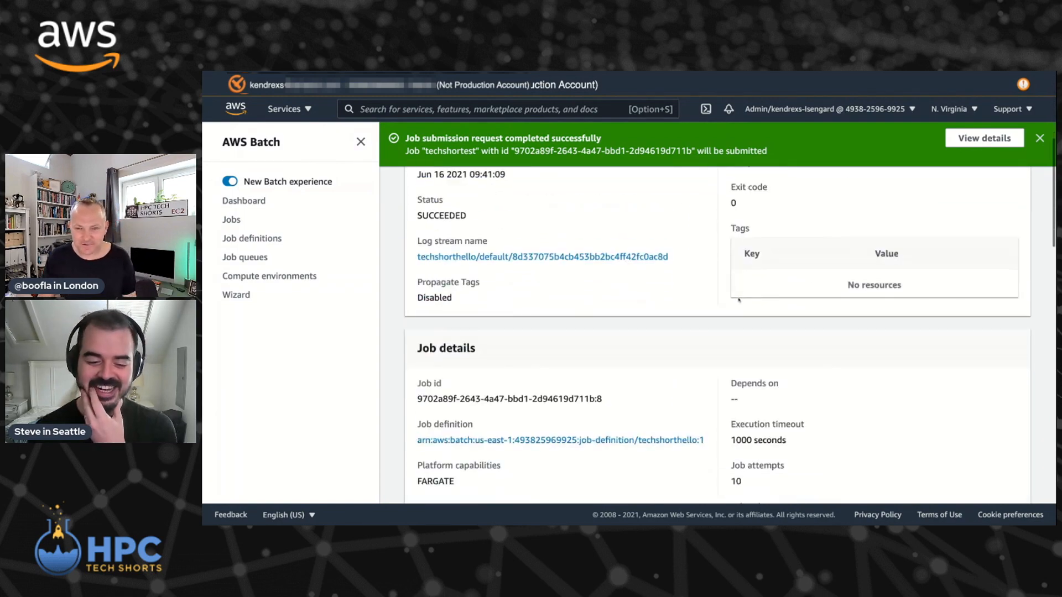
pyautogui.scroll(5, 606, 231)
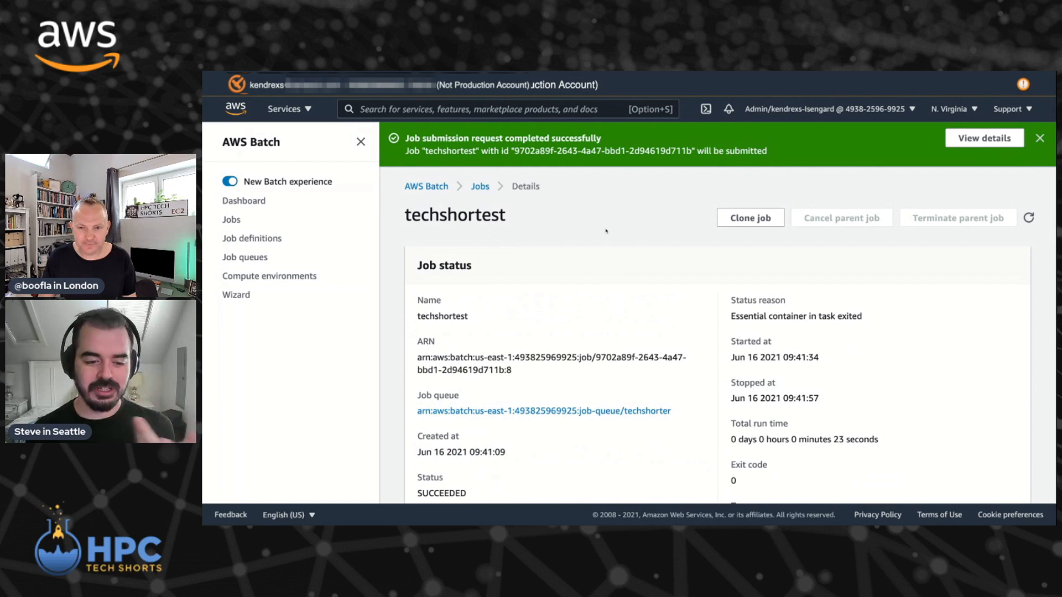
pyautogui.scroll(-1, 607, 232)
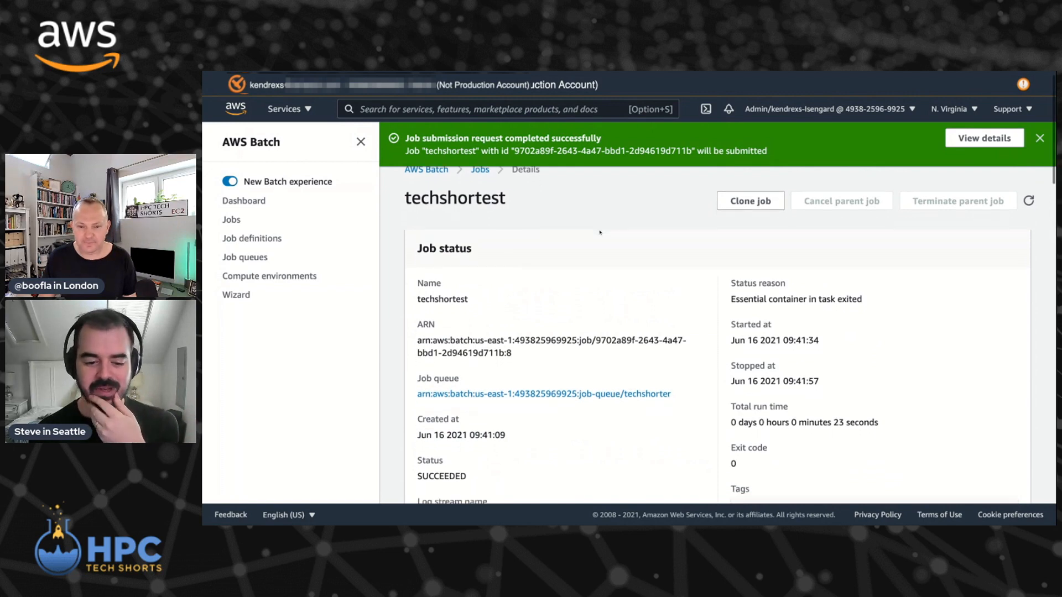
pyautogui.scroll(-6, 601, 244)
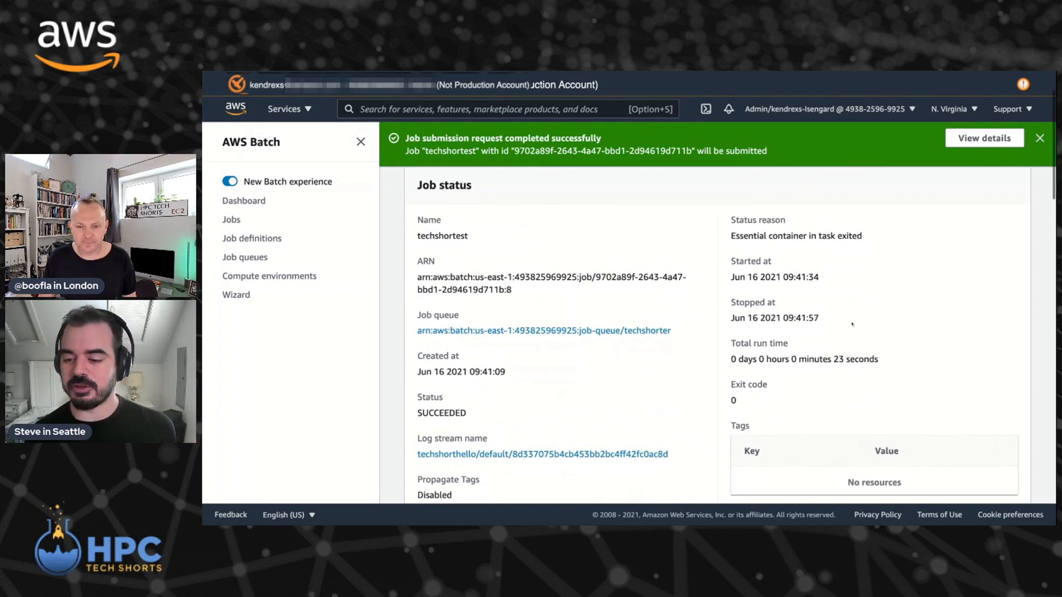
pyautogui.scroll(1, 868, 305)
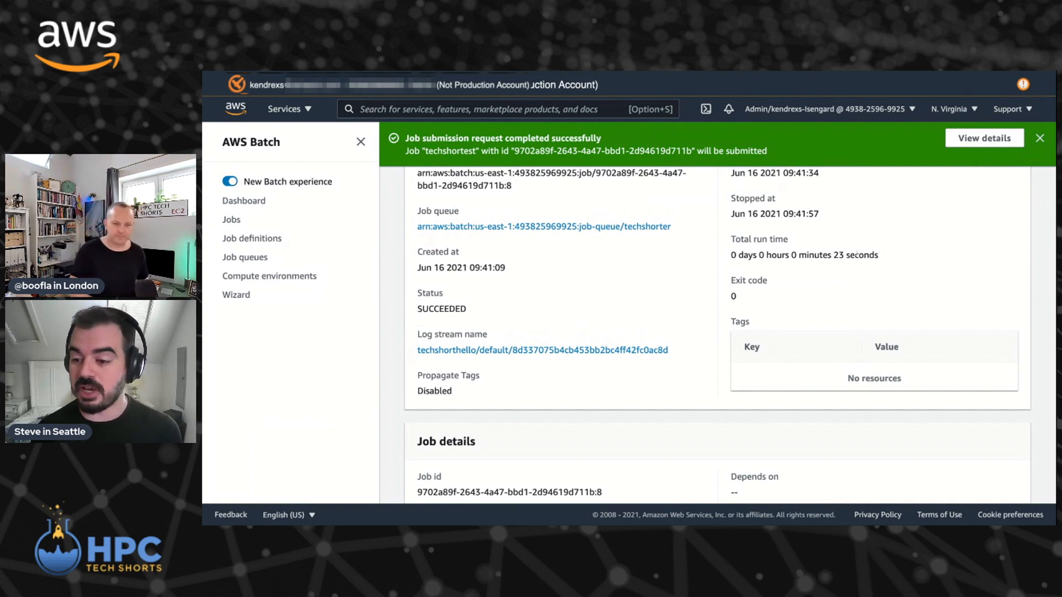
pyautogui.moveTo(850, 255); pyautogui.dragTo(833, 255)
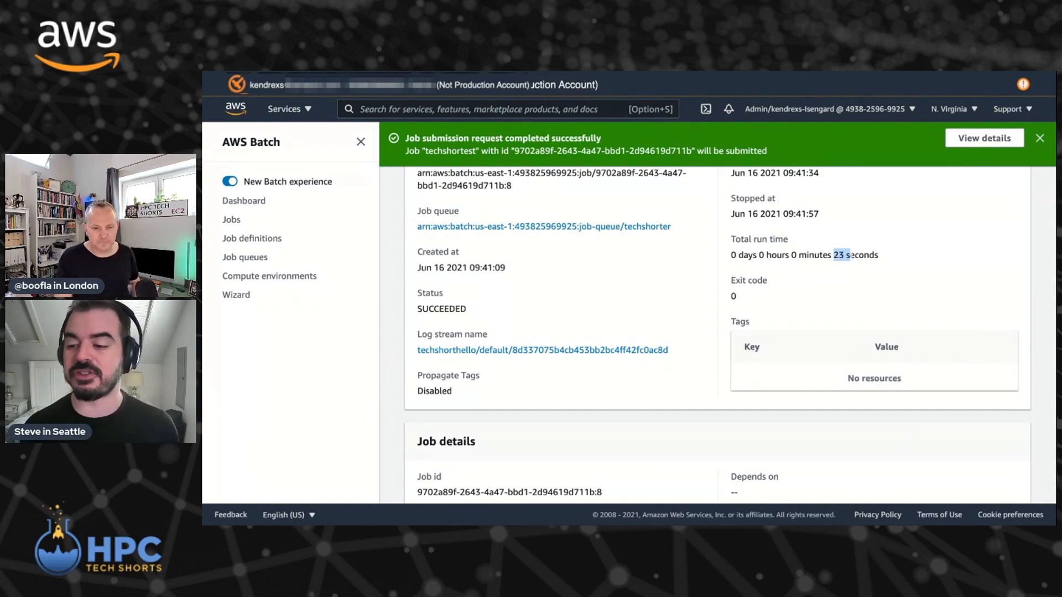
pyautogui.click(834, 255)
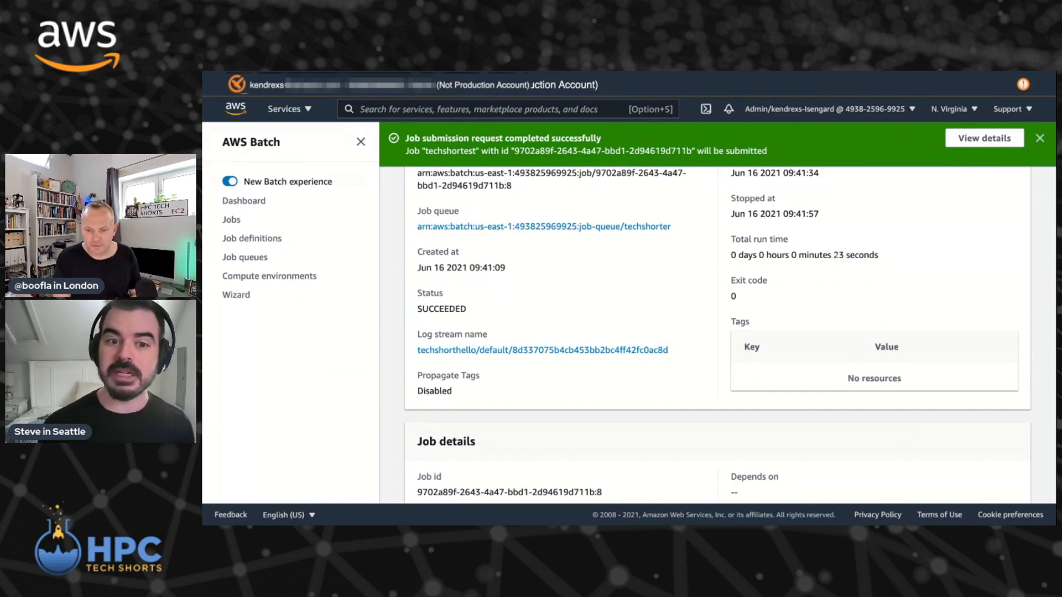
# Examine the child job's first attempt, including its container log stream name, ECS task ARN and network interfaces.
pyautogui.scroll(-10, 875, 413)
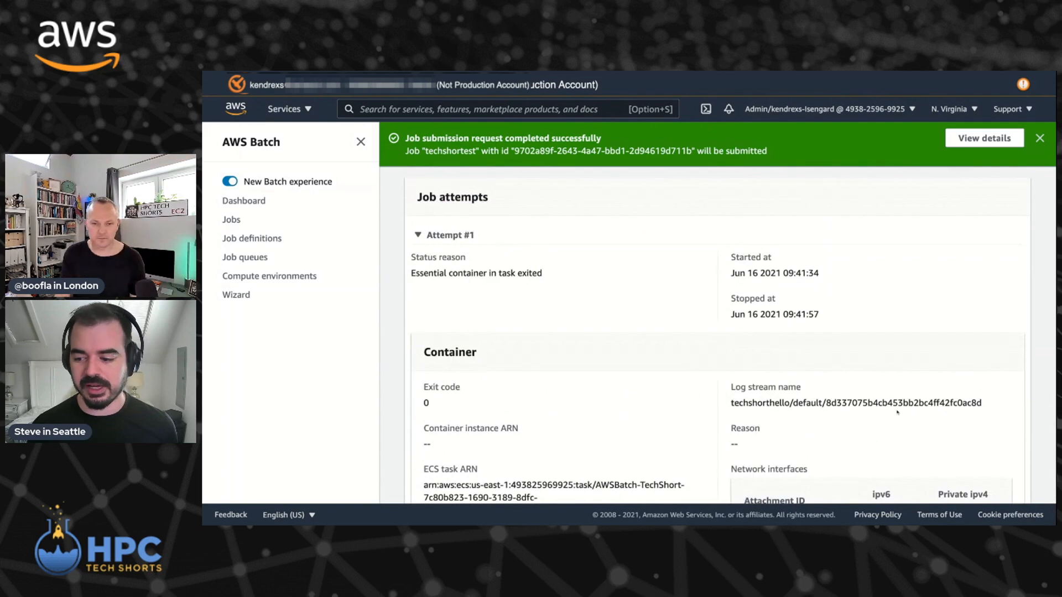
pyautogui.moveTo(985, 404); pyautogui.dragTo(730, 403)
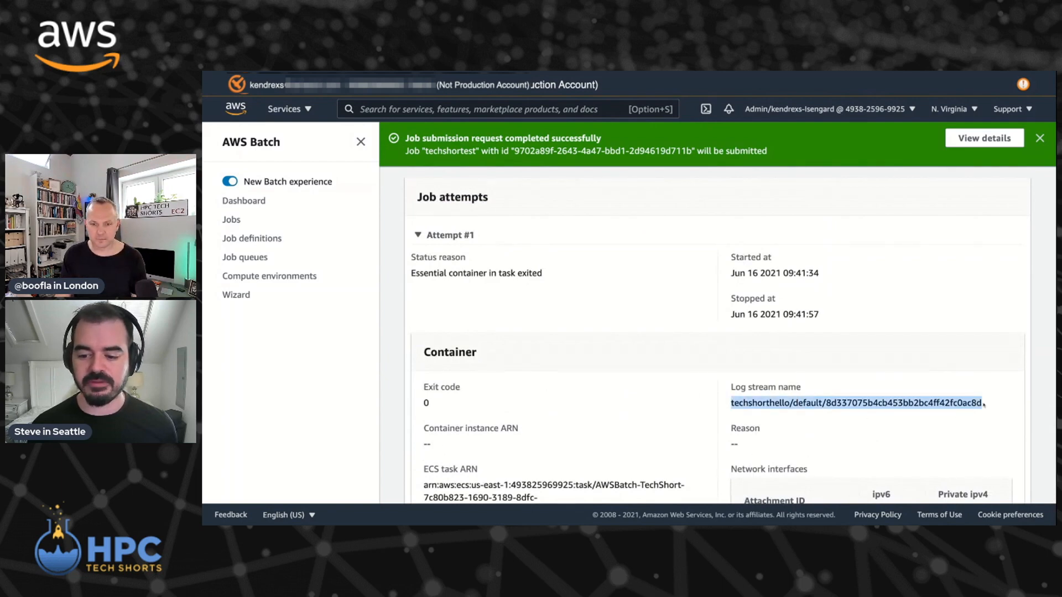
pyautogui.scroll(-3, 719, 410)
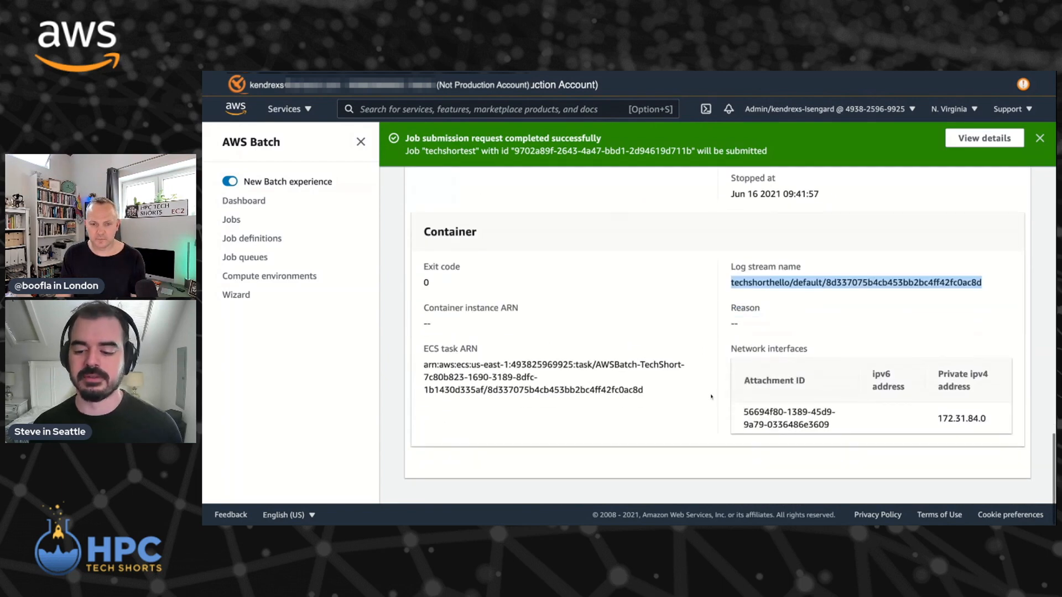
# Review the child job's container configuration, including its command, image, vCPUs and memory, and recheck its job status section.
pyautogui.scroll(10, 790, 426)
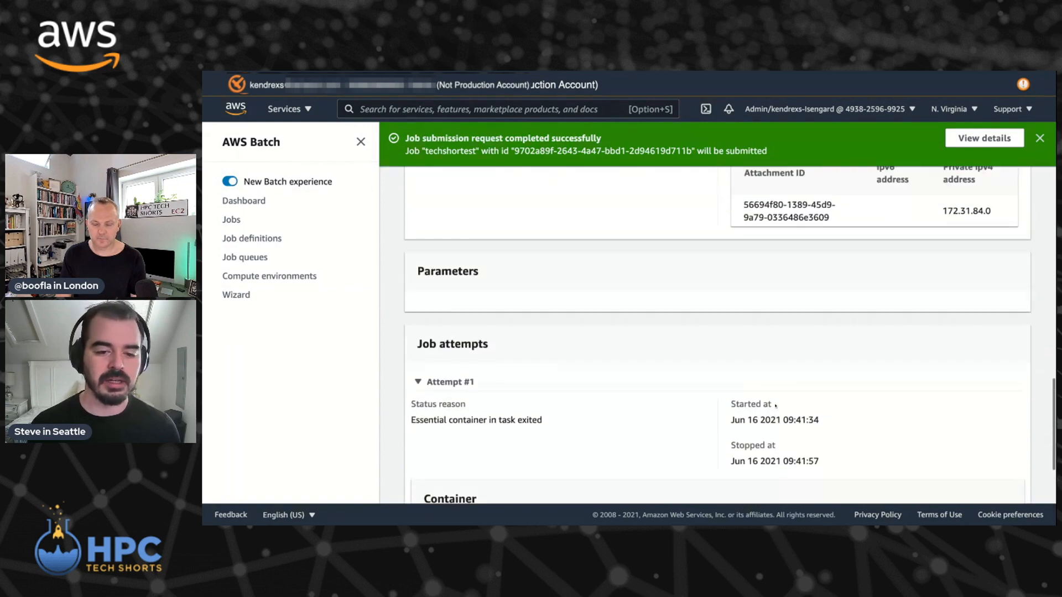
pyautogui.scroll(8, 780, 406)
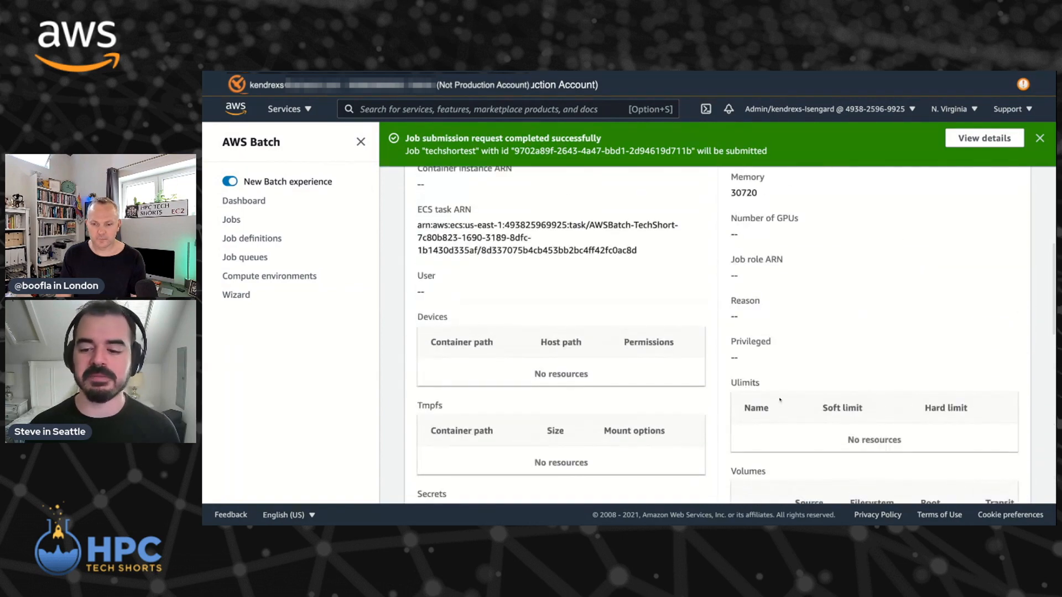
pyautogui.scroll(6, 777, 390)
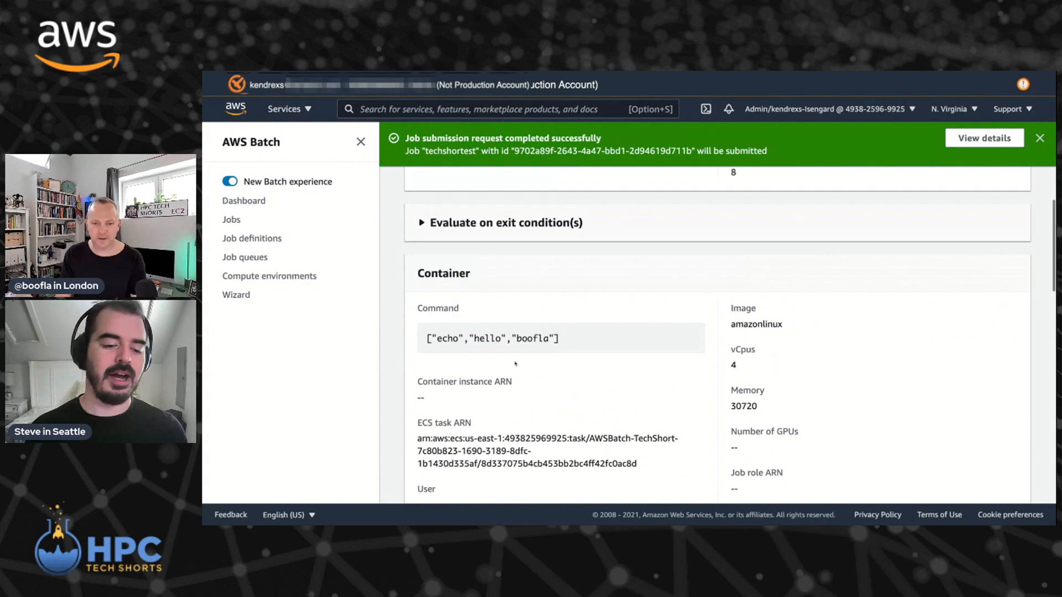
pyautogui.scroll(5, 531, 363)
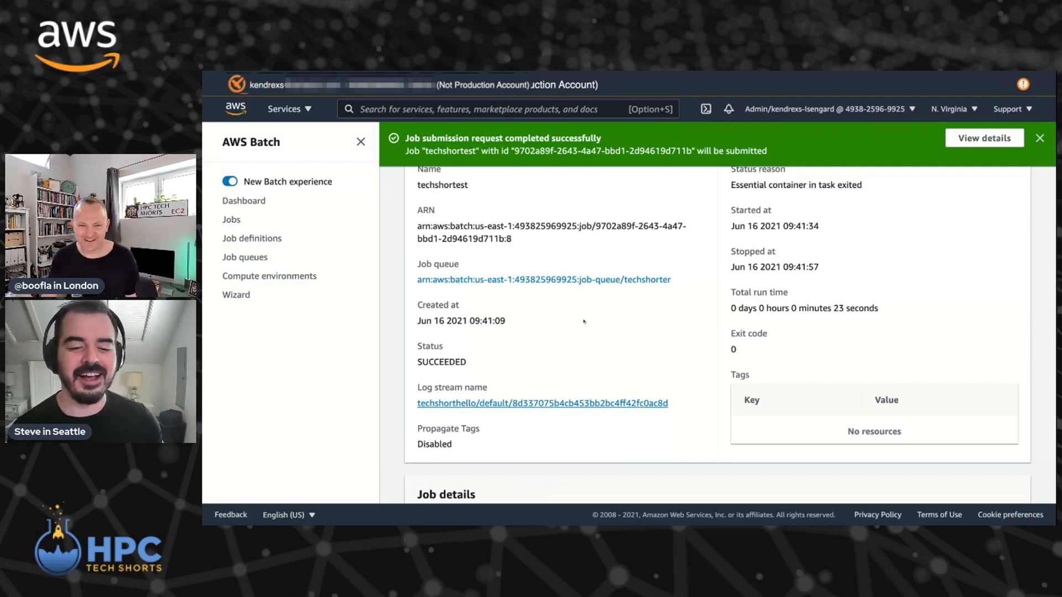
pyautogui.scroll(3, 571, 349)
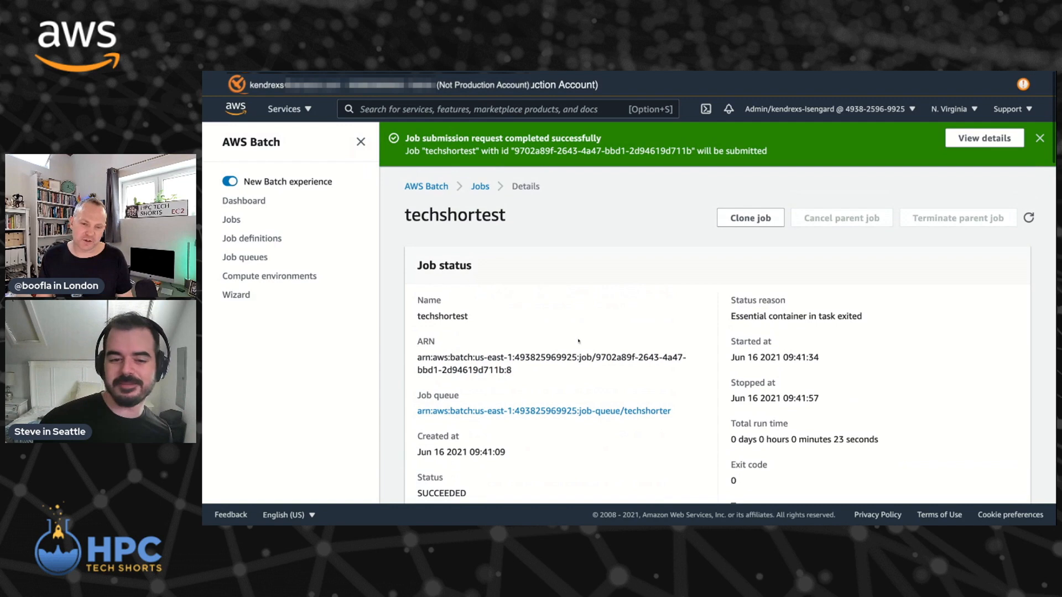
# Return to the dashboard, reopen techshortest from the techshorter queue's pending jobs, and refresh its child job statuses.
pyautogui.click(490, 189)
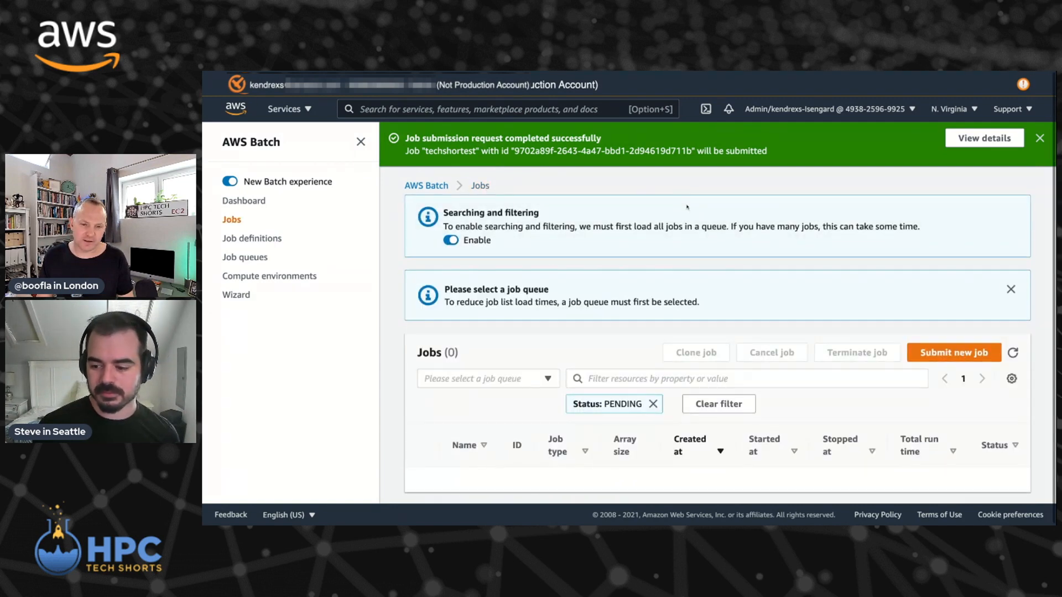
pyautogui.click(255, 202)
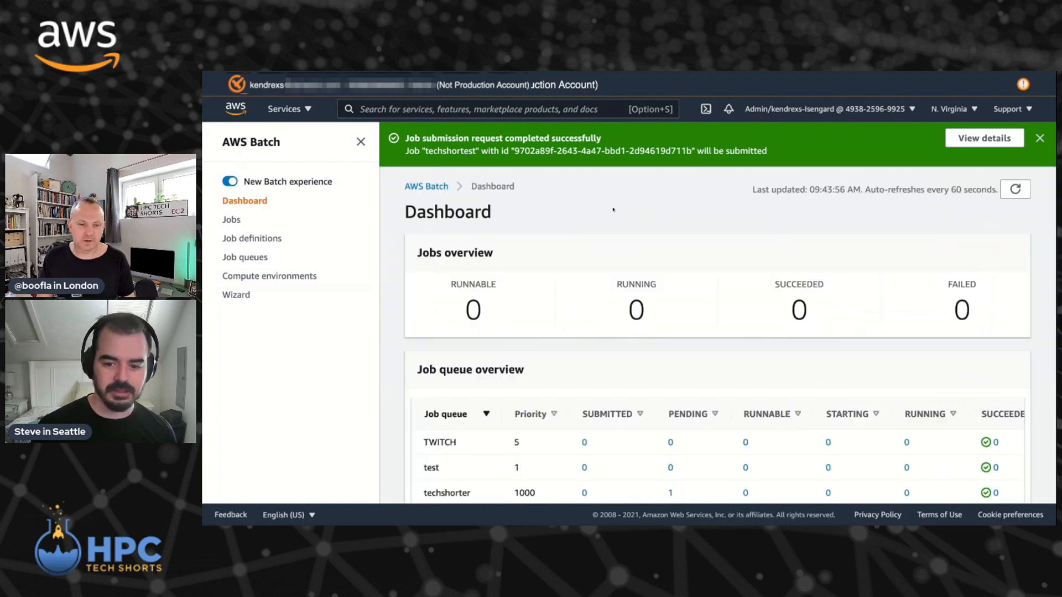
pyautogui.scroll(-4, 646, 331)
pyautogui.click(670, 315)
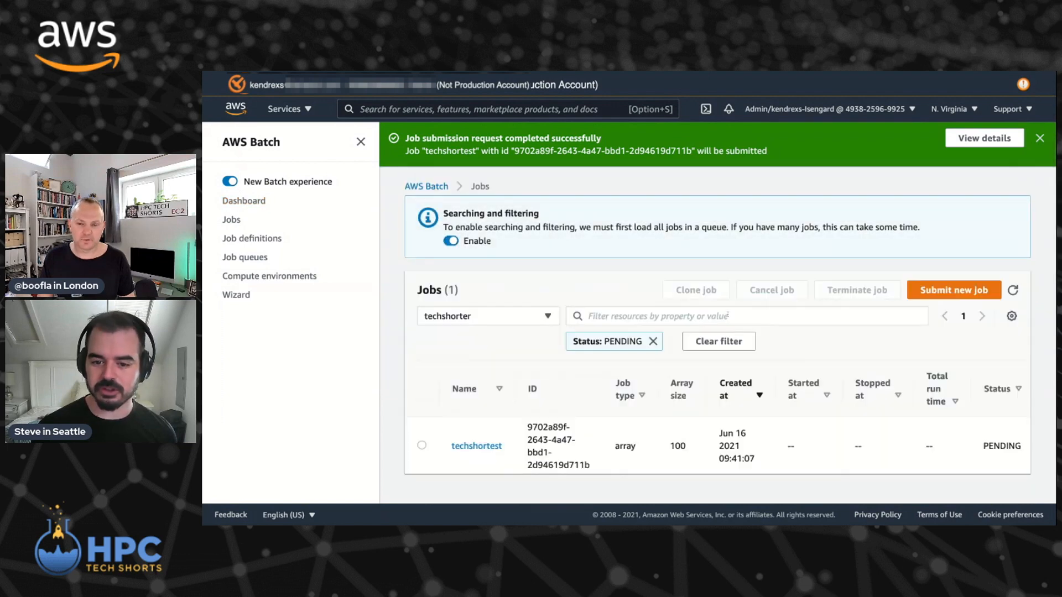
pyautogui.click(494, 449)
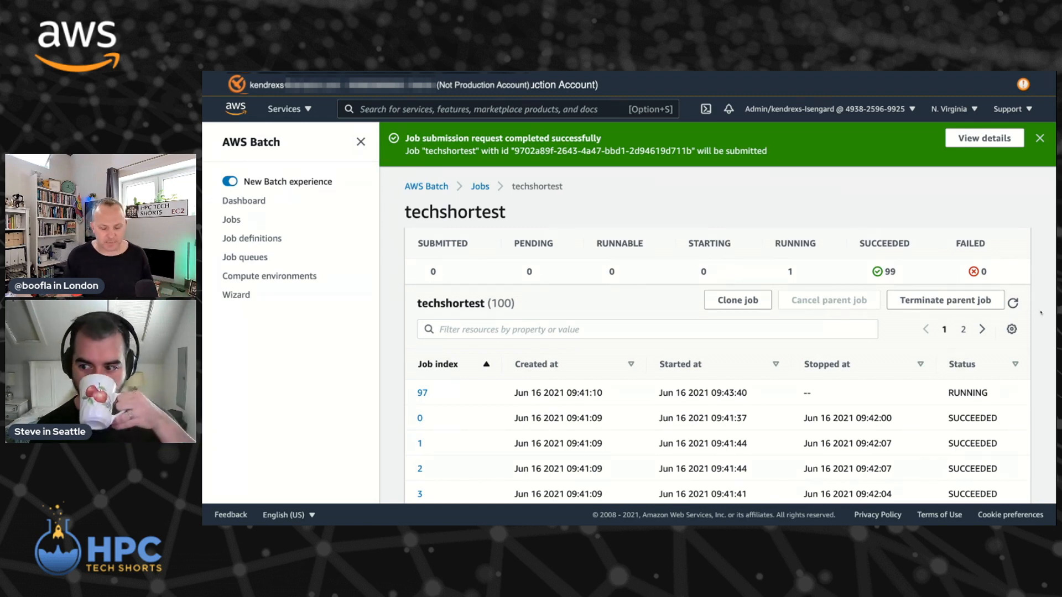
pyautogui.click(1013, 304)
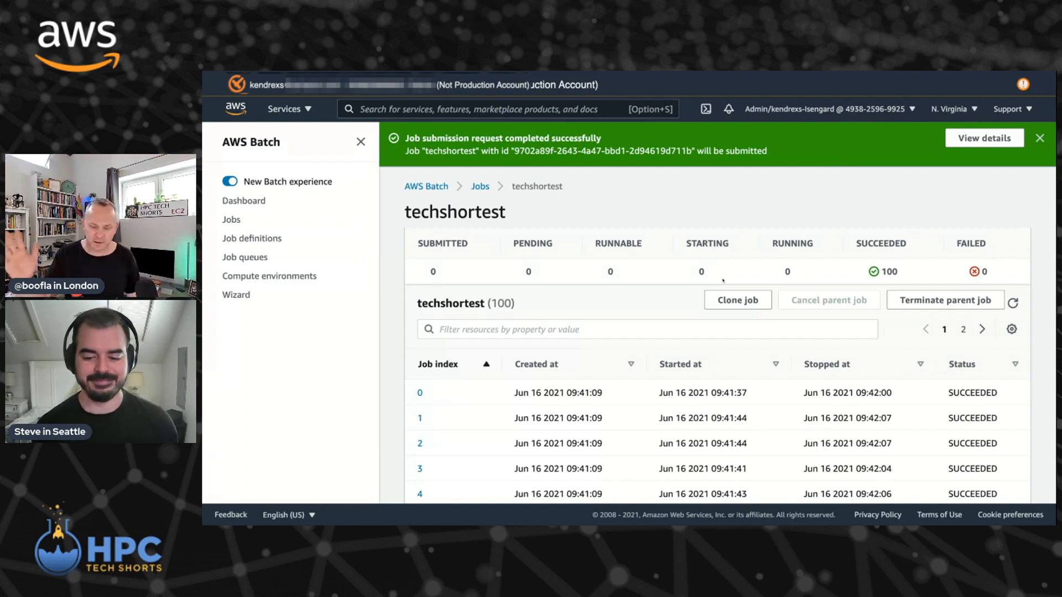
# Examine the start and stop times of the techshortest child jobs and compare how they vary across job indexes.
pyautogui.scroll(-2, 744, 287)
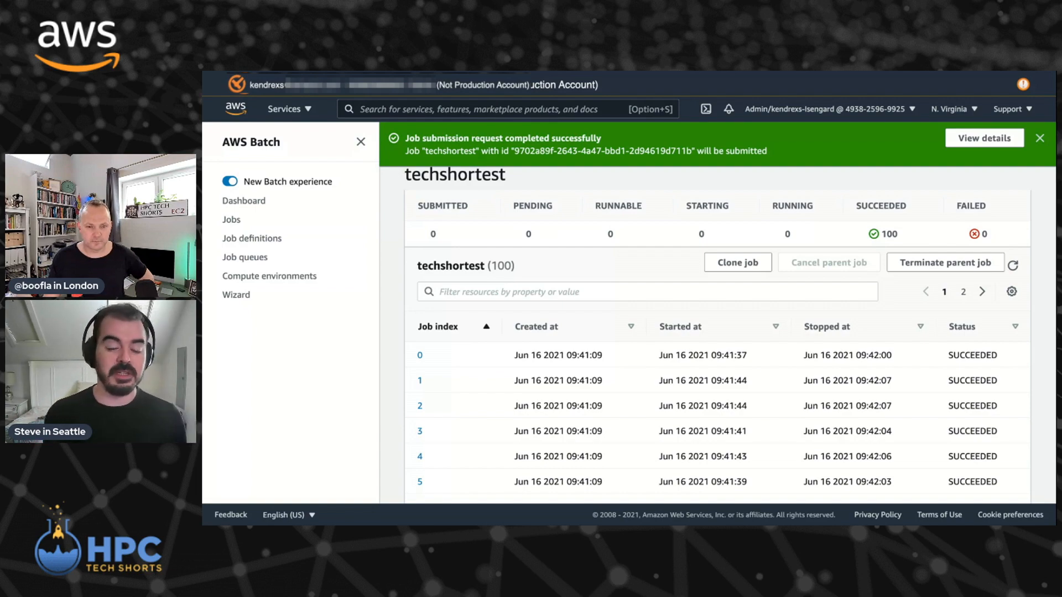
pyautogui.scroll(-5, 742, 298)
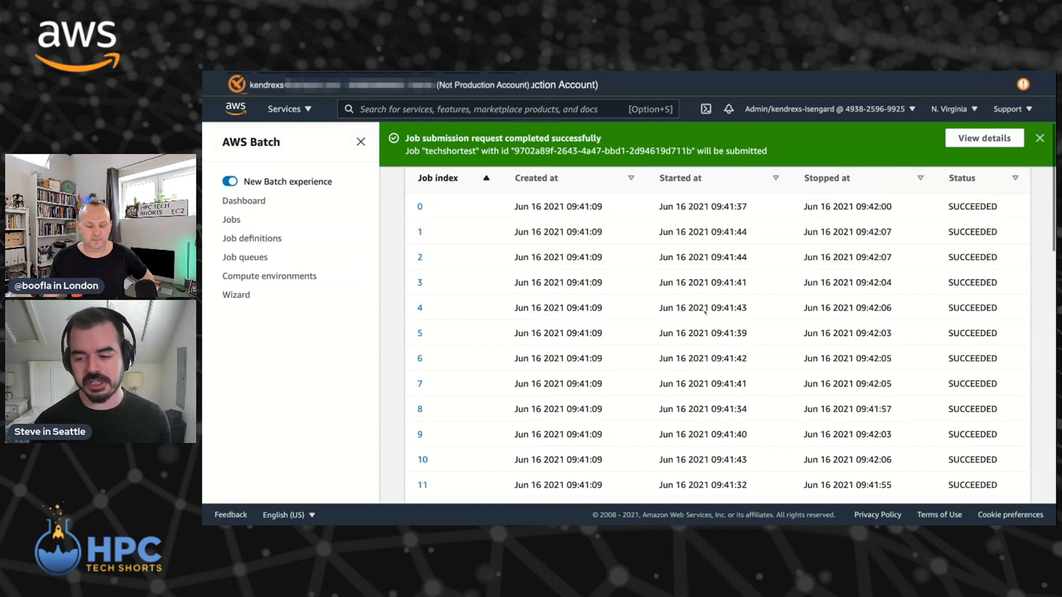
pyautogui.scroll(3, 778, 375)
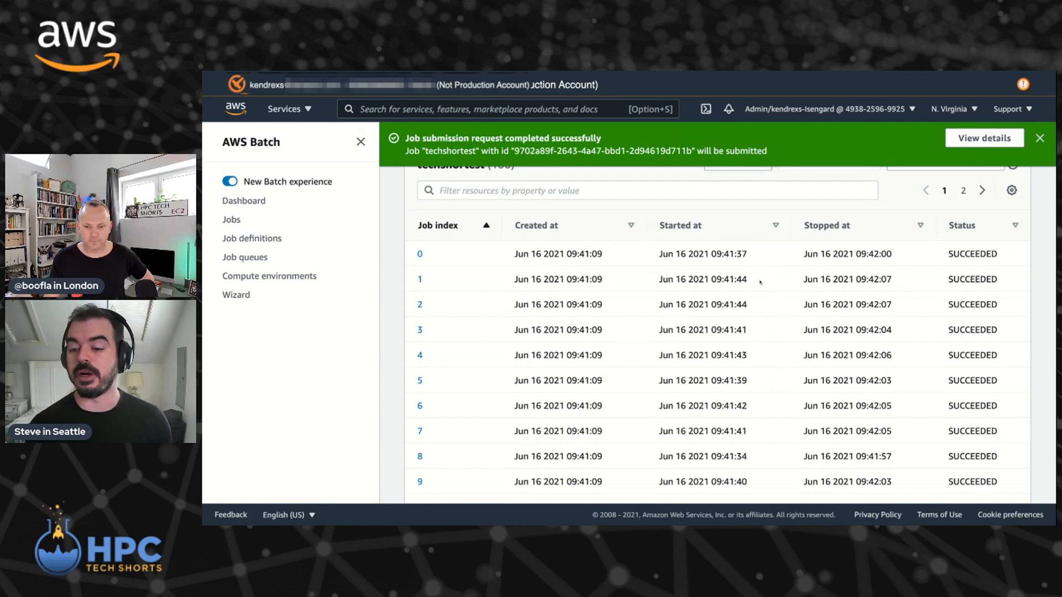
pyautogui.scroll(-1, 767, 366)
pyautogui.moveTo(749, 370); pyautogui.dragTo(734, 370)
pyautogui.scroll(-1, 762, 387)
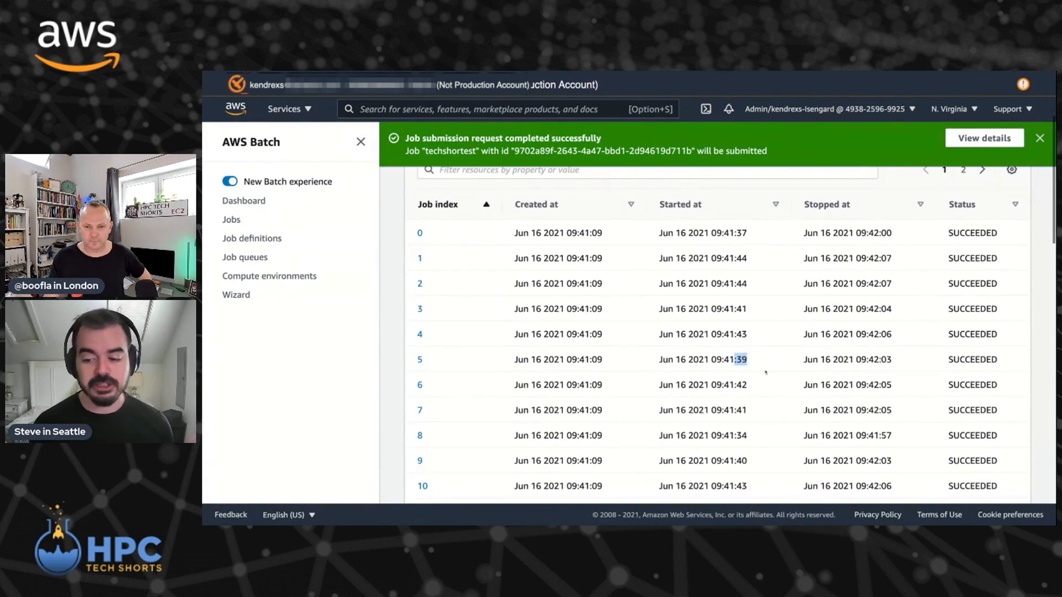
pyautogui.scroll(-1, 759, 390)
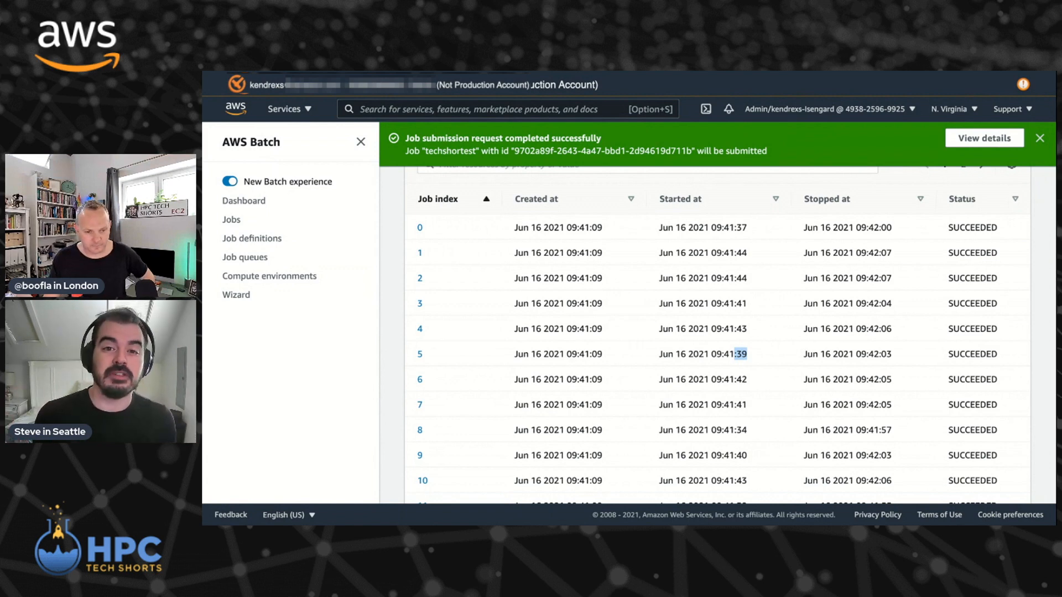
pyautogui.click(757, 357)
pyautogui.scroll(-5, 757, 357)
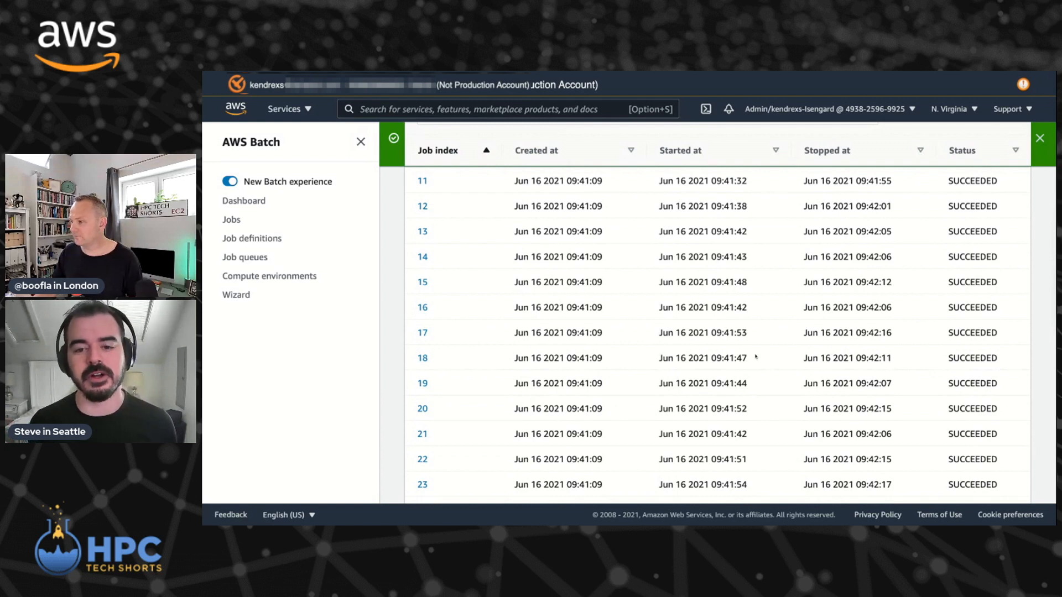
pyautogui.scroll(-2, 757, 357)
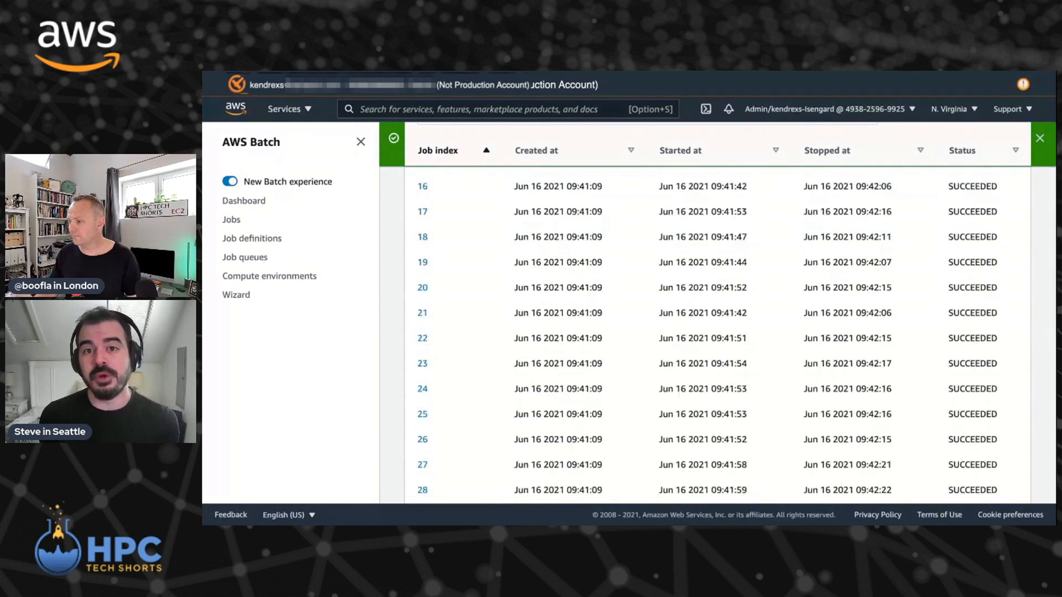